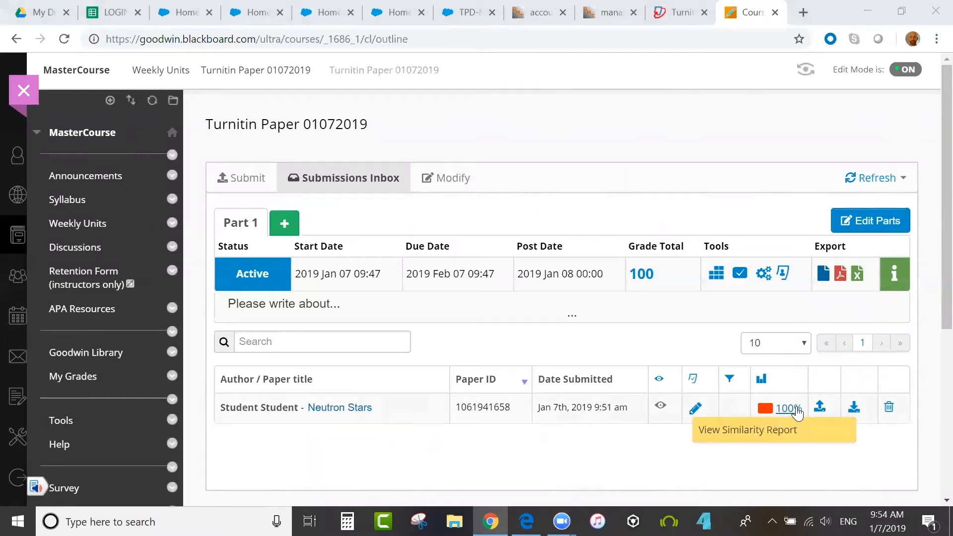
Step: Open the similarity report of the Neutron Stars submission and show its match overview
click(781, 411)
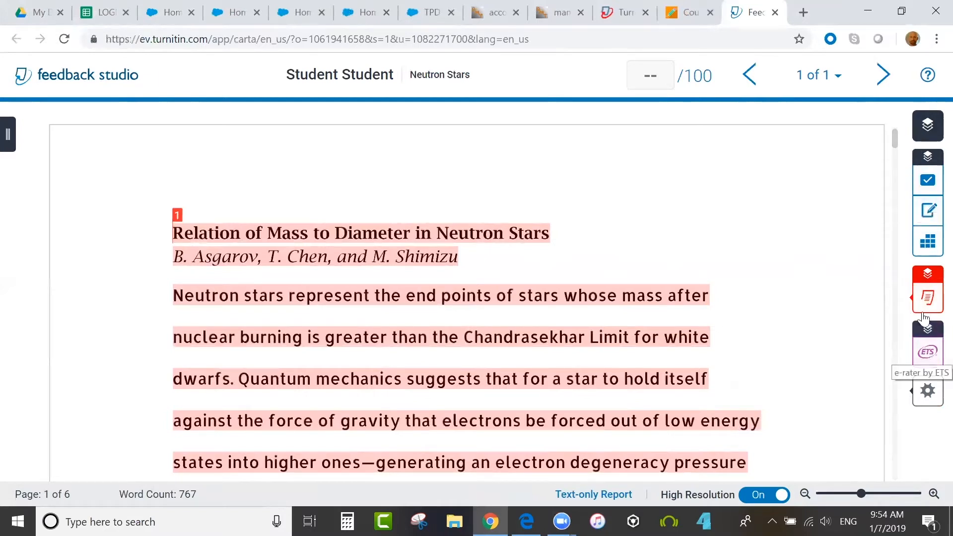
mouse_move(929, 302)
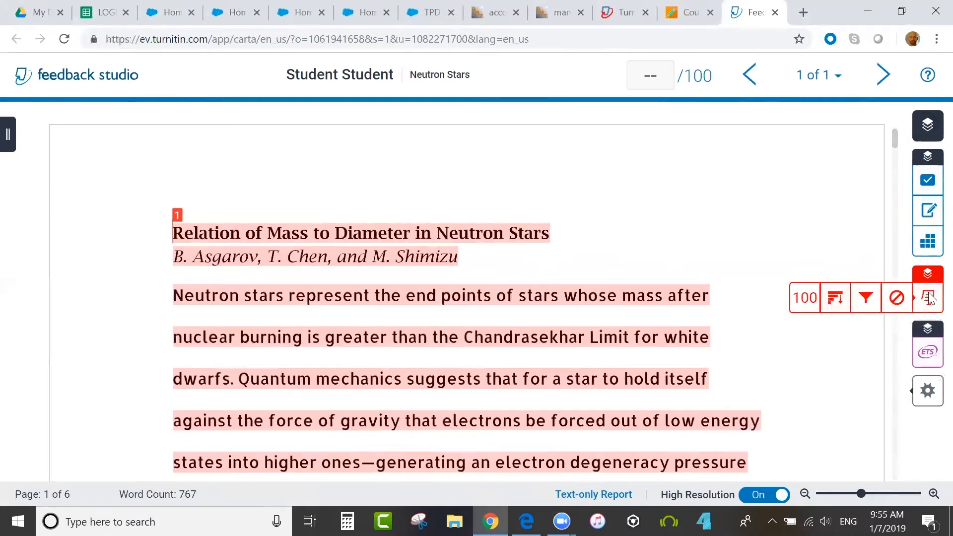
click(805, 299)
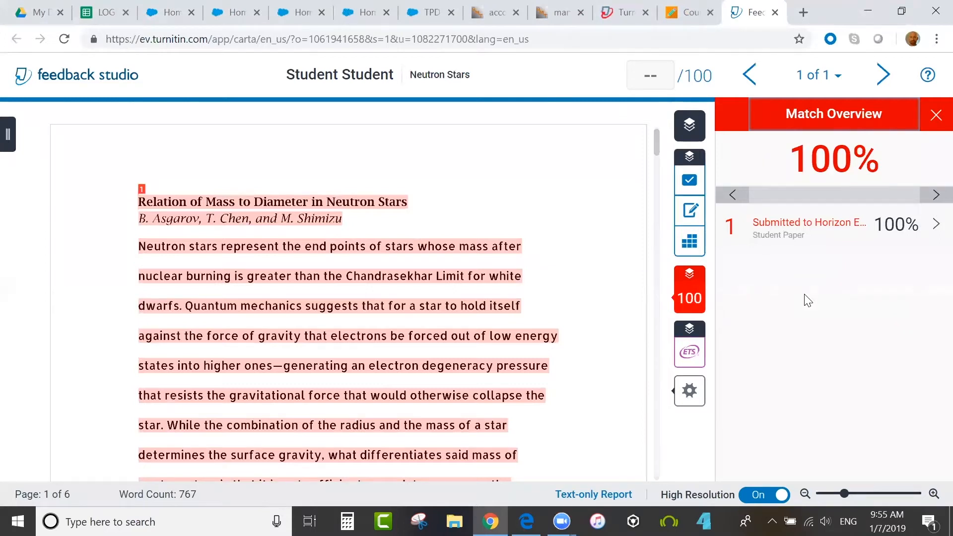
mouse_move(658, 133)
mouse_down()
mouse_move(651, 173)
mouse_move(657, 129)
mouse_up()
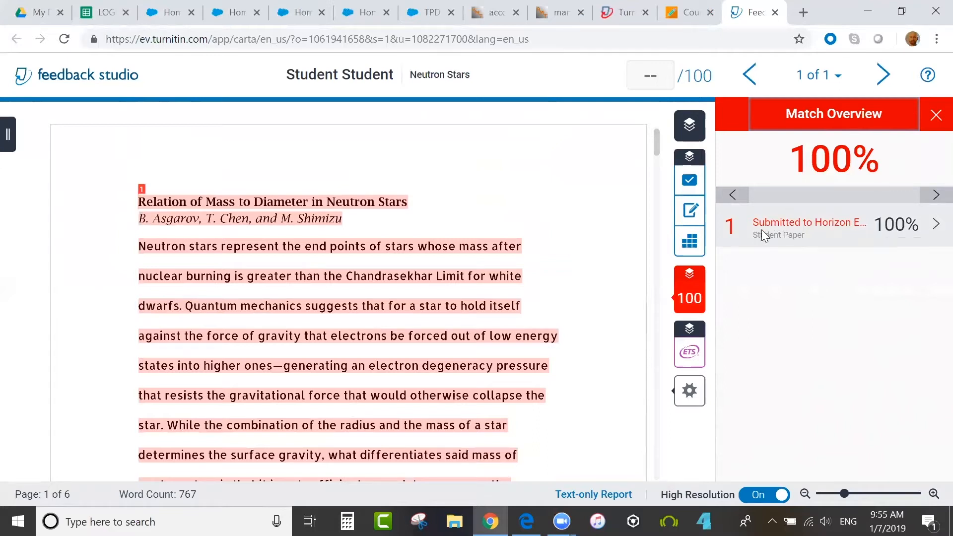
Step: Exclude the 100% student paper sources, from Horizon Education Network through Oakland, from the match breakdown and recalculate the similarity score
click(935, 226)
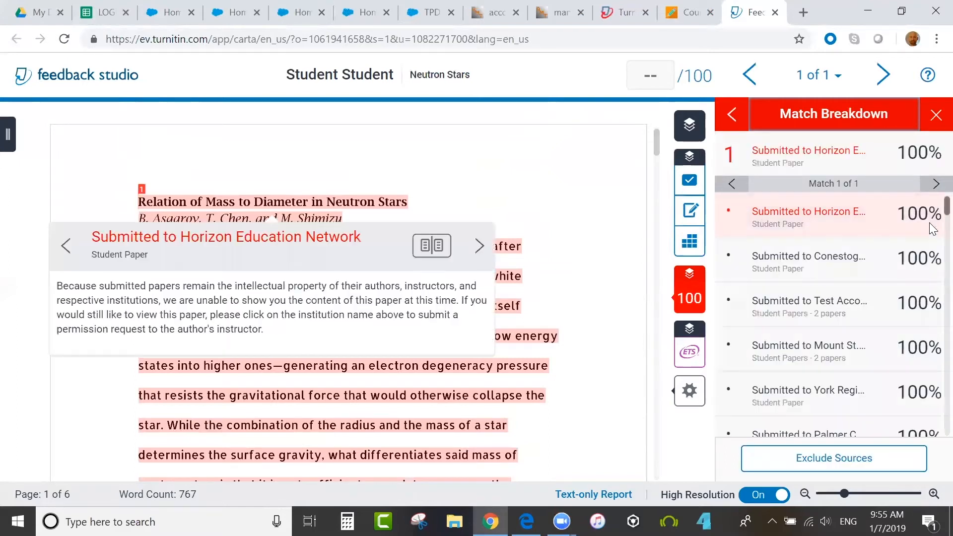
click(822, 457)
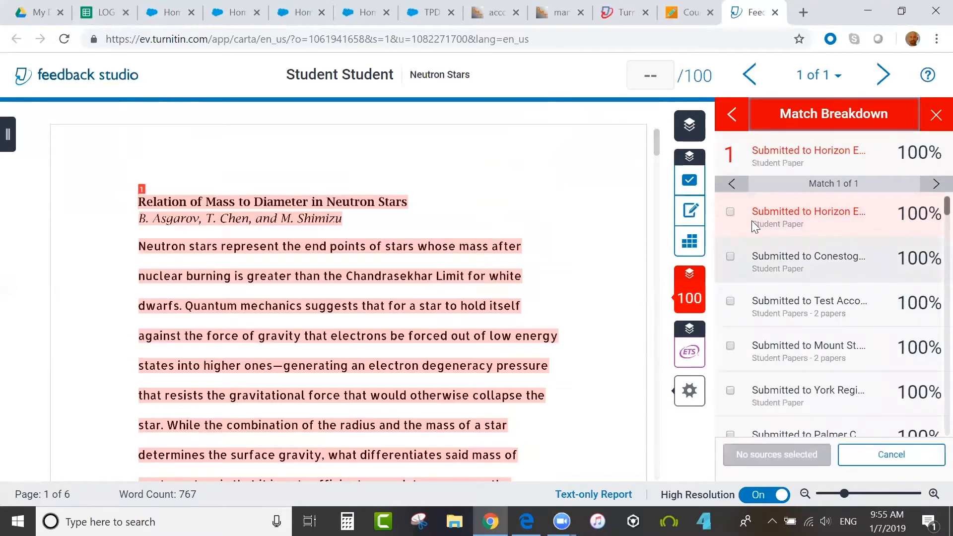
click(730, 211)
click(730, 256)
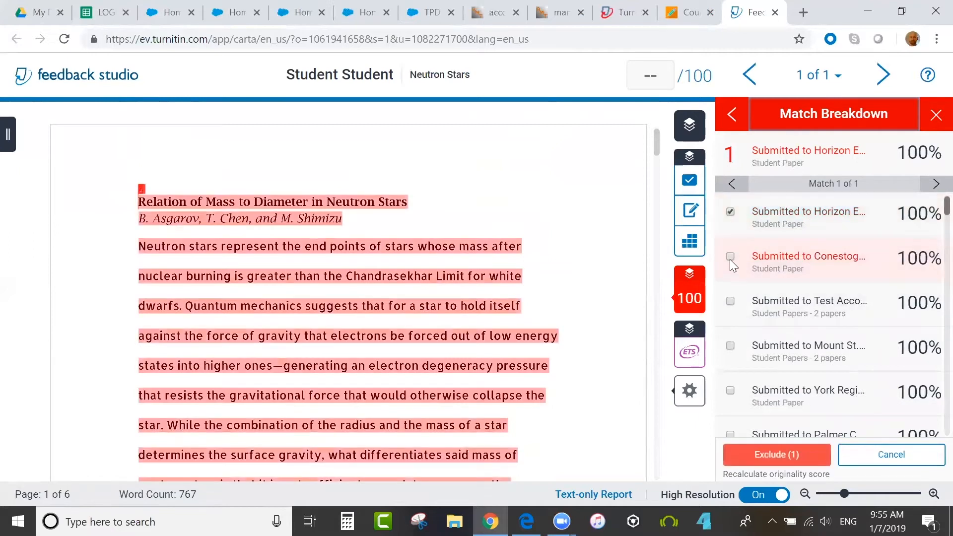
click(731, 301)
click(730, 347)
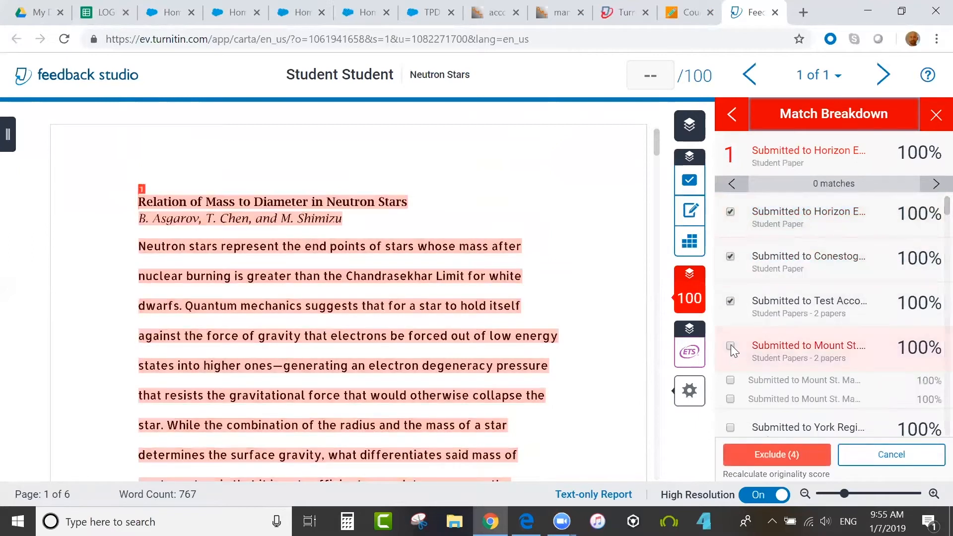
click(731, 427)
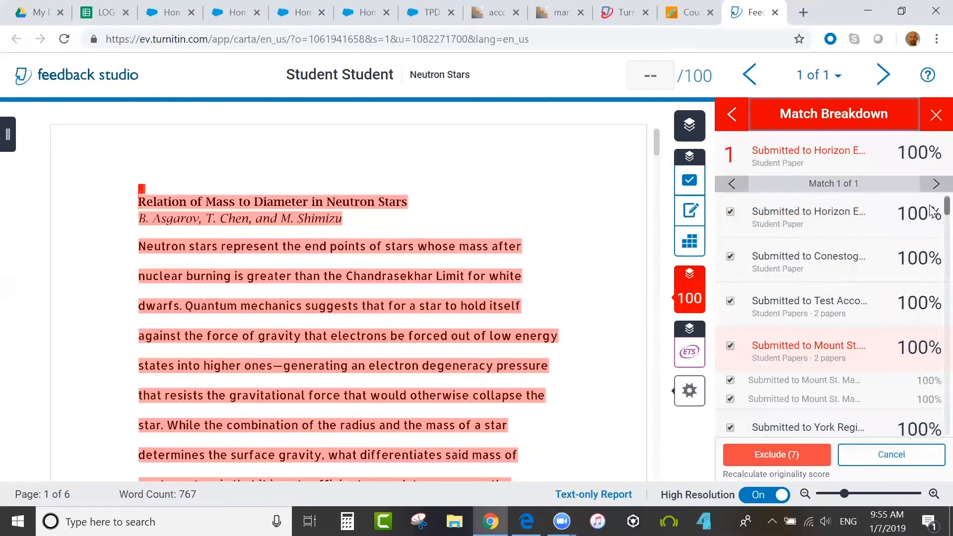
scroll(933, 221, down, 4)
click(730, 284)
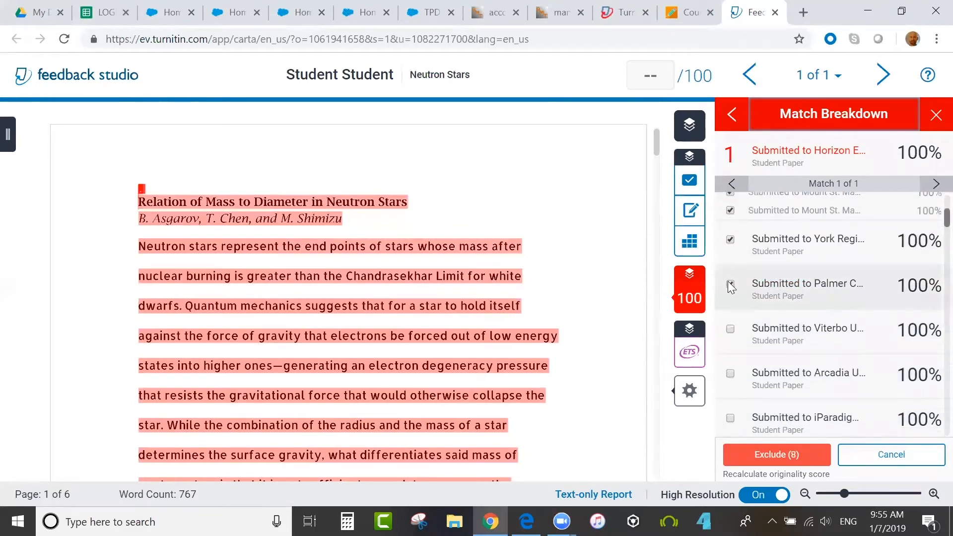
click(730, 329)
click(730, 374)
click(730, 418)
scroll(928, 229, down, 4)
click(730, 252)
click(730, 296)
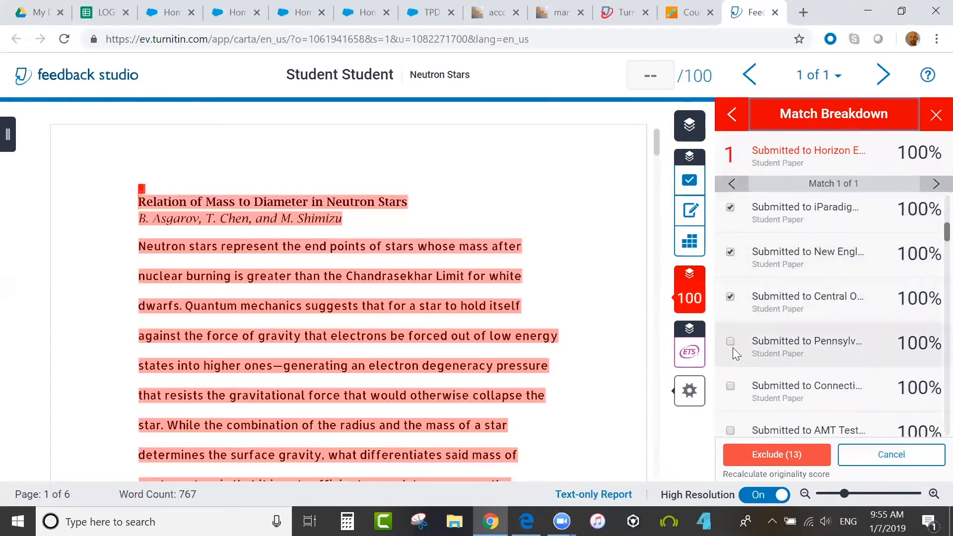
click(730, 386)
click(730, 430)
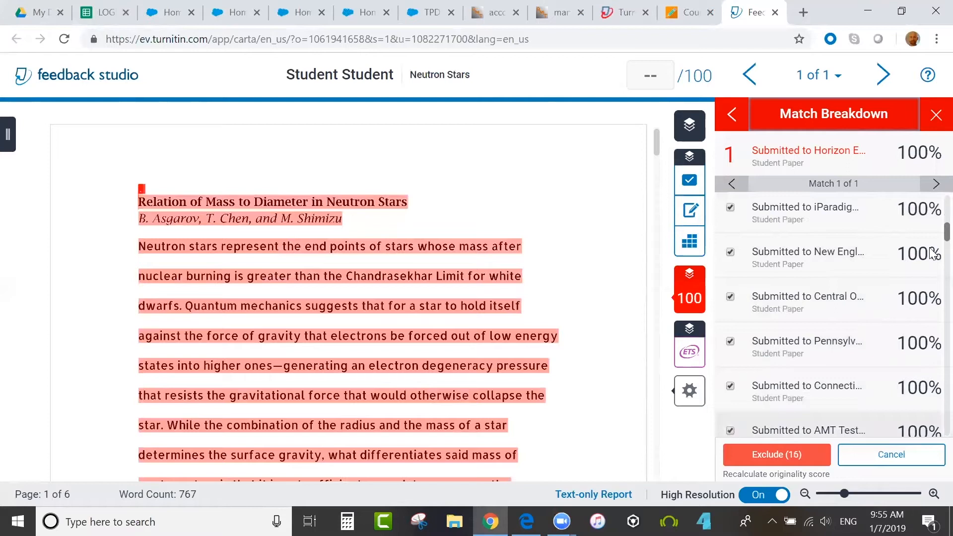
scroll(930, 238, down, 4)
click(730, 265)
click(731, 308)
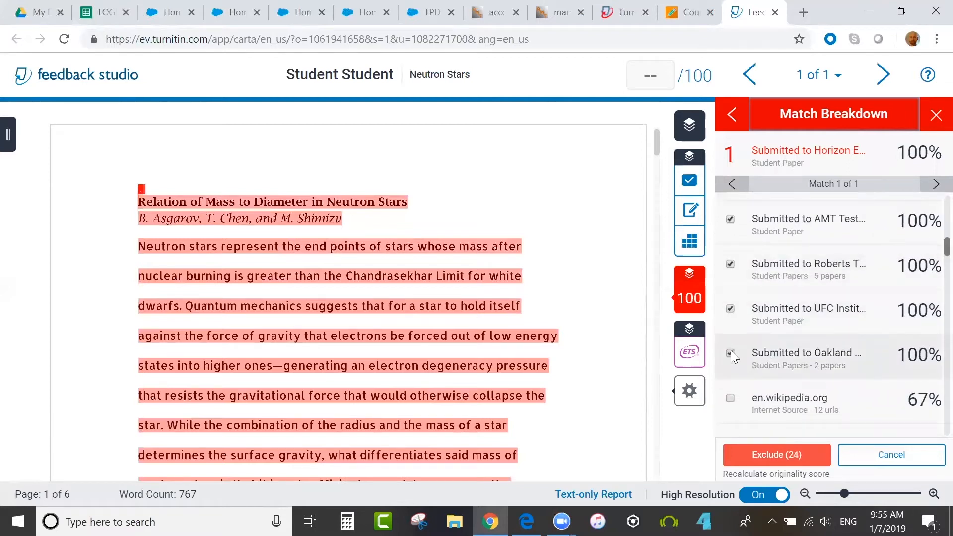
click(781, 450)
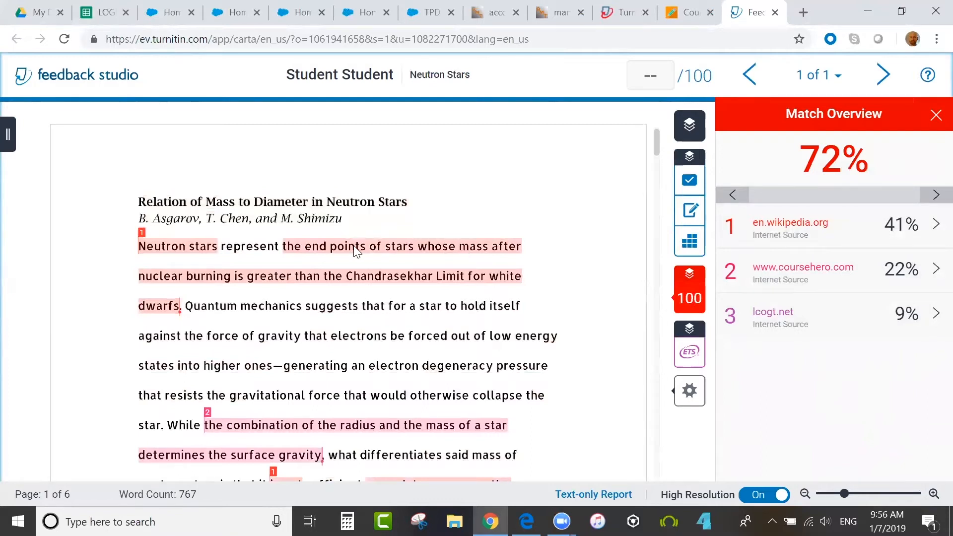
Step: View the first en.wikipedia.org match in the paper and compare it with the full source text, then return to the match overview
click(793, 210)
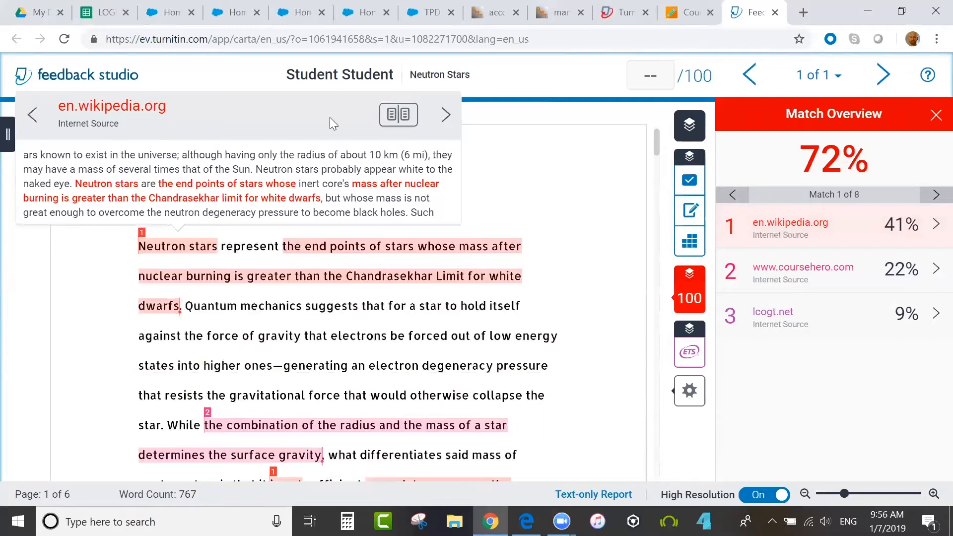
click(403, 125)
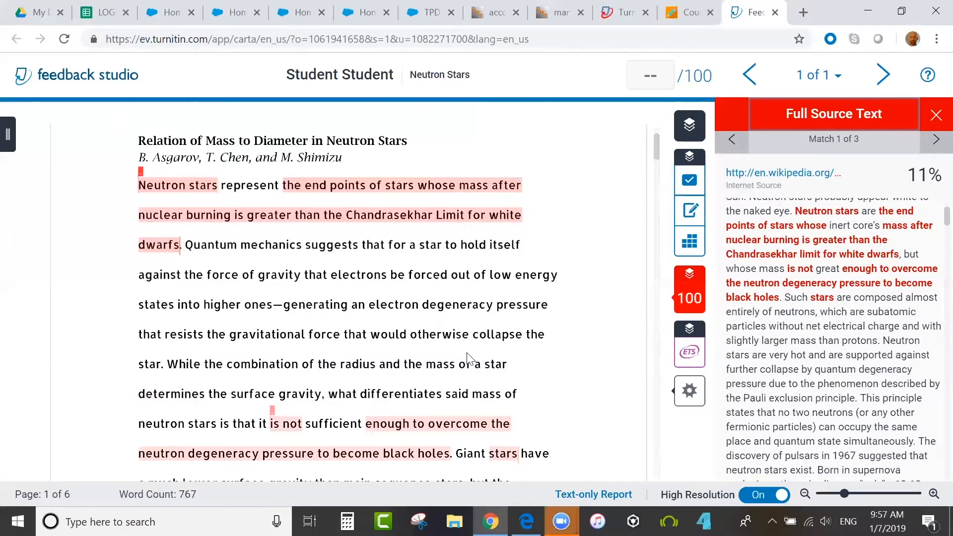
click(935, 115)
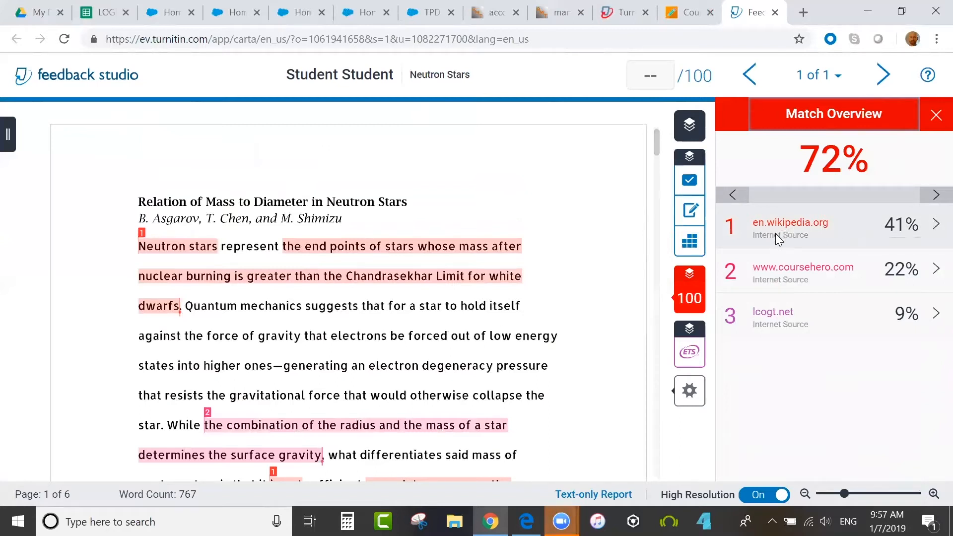
Step: Open the en.wikipedia.org match breakdown and check the viewing-request page for the Stafford High School student paper, then return to the report
click(935, 227)
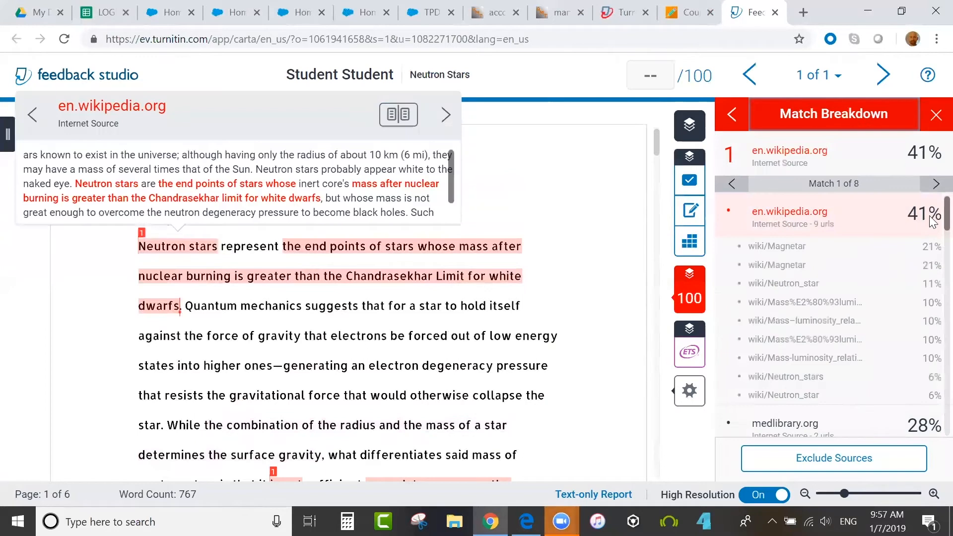
scroll(932, 221, down, 1)
scroll(932, 221, down, 8)
scroll(933, 273, down, 5)
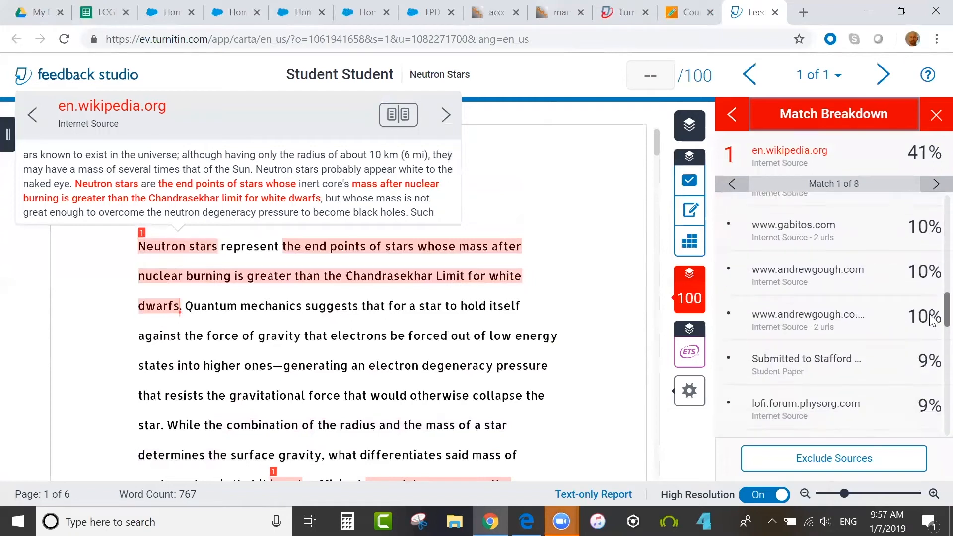
scroll(932, 320, down, 2)
click(798, 344)
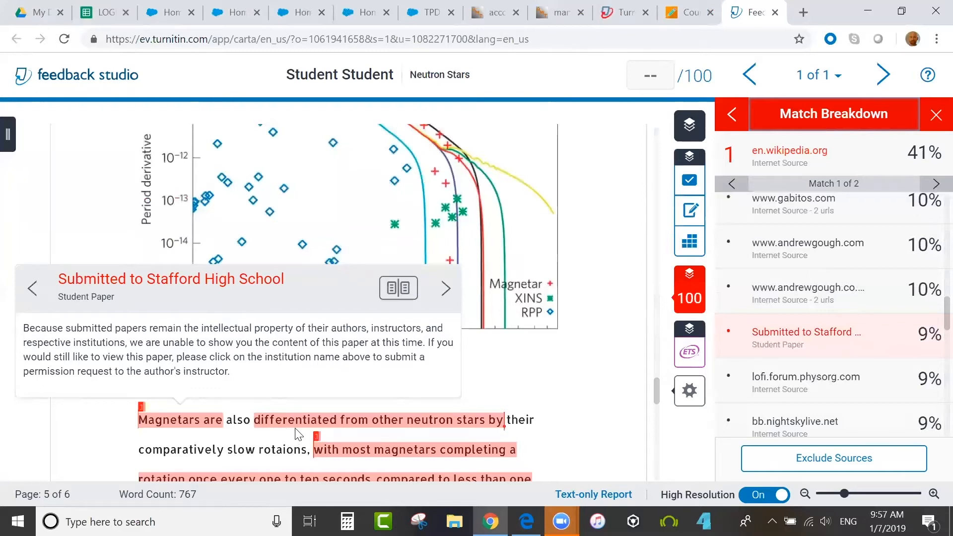
click(187, 279)
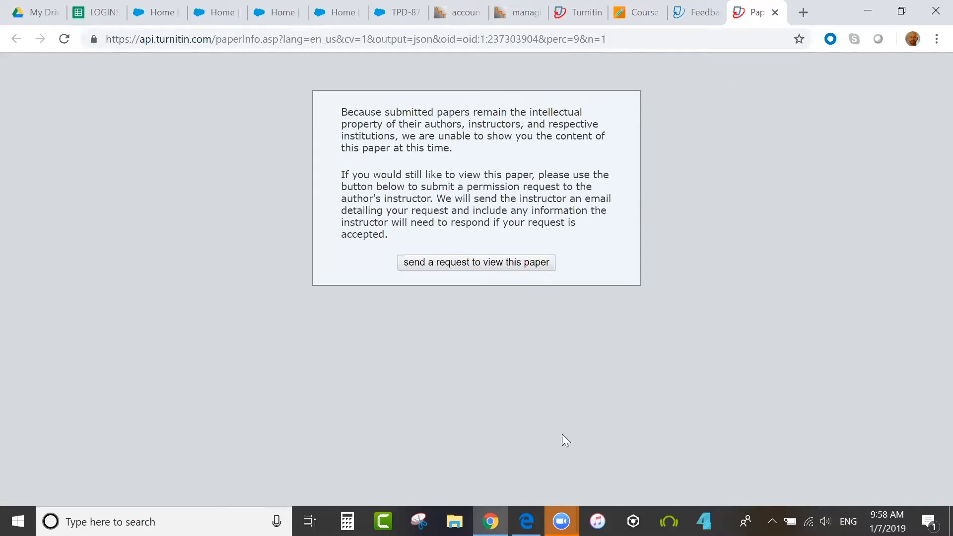
click(697, 12)
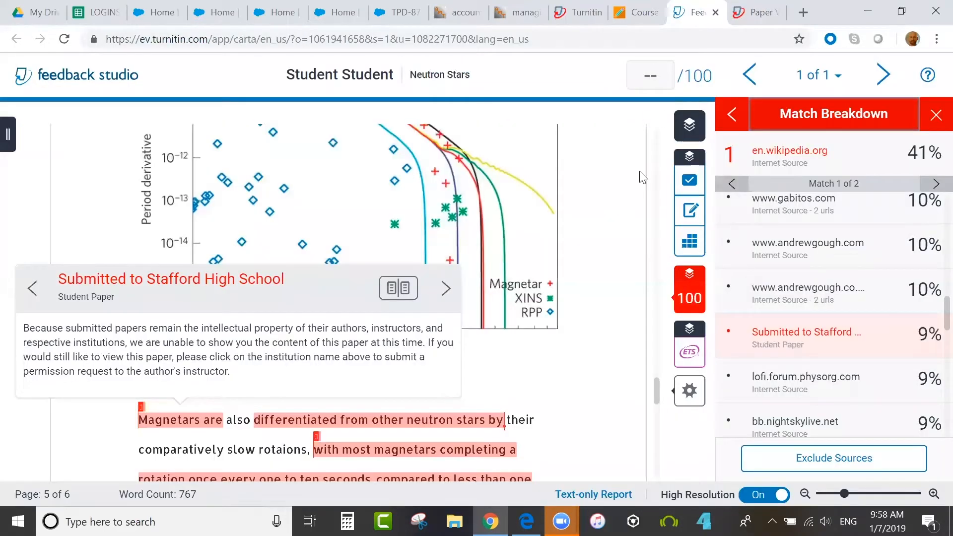
Step: Look through more sources in the match breakdown, close it and list all sources of the paper
scroll(933, 318, down, 4)
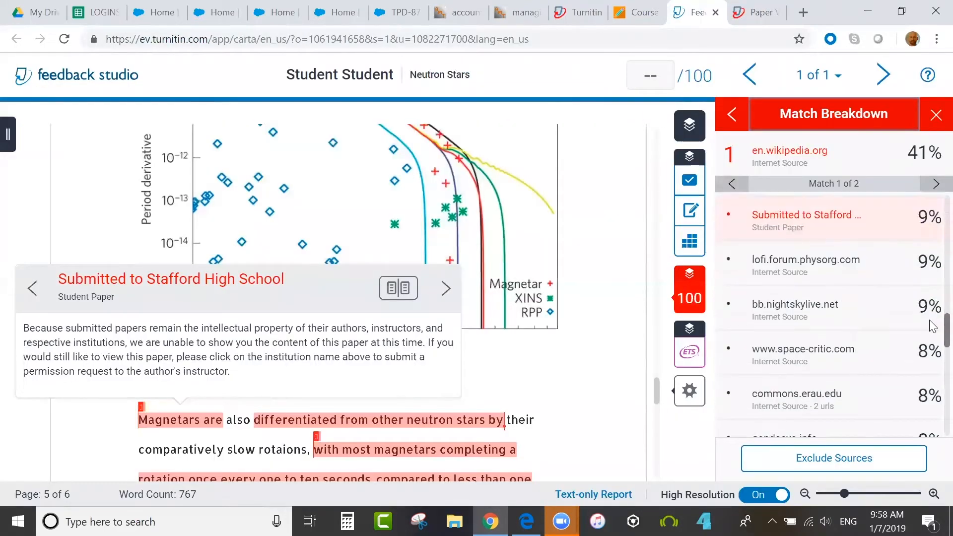
scroll(932, 341, down, 1)
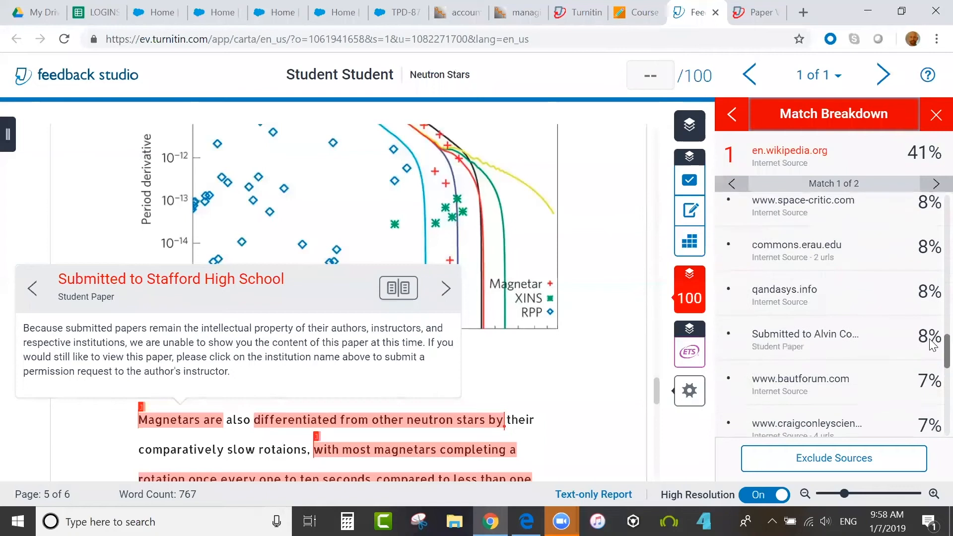
click(936, 115)
mouse_move(927, 297)
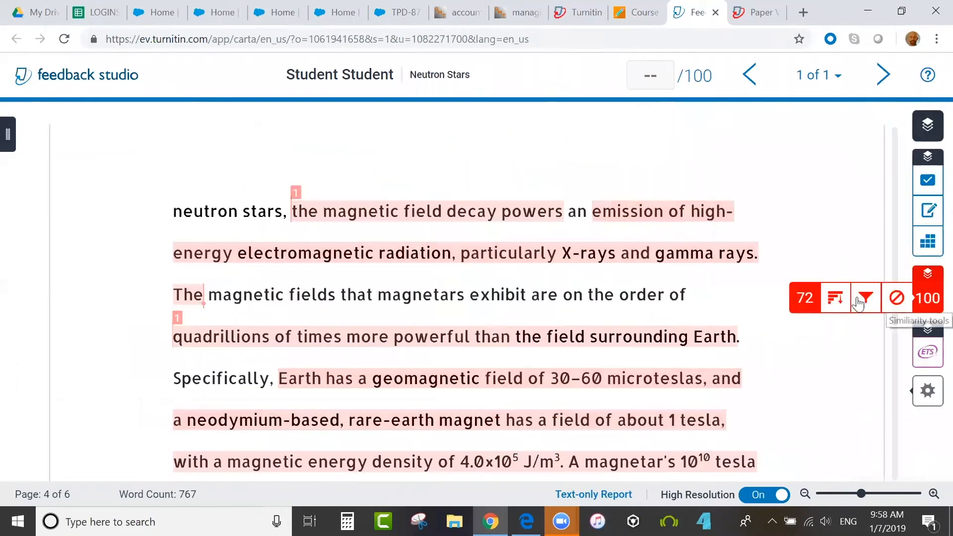
click(836, 298)
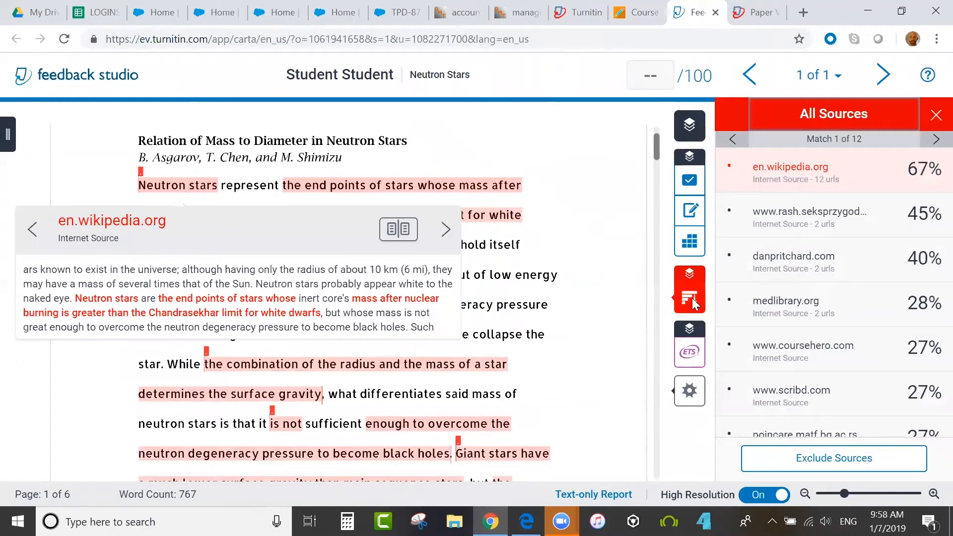
Step: Open the similarity filters and settings and select Don't exclude by size without applying the change
mouse_move(694, 304)
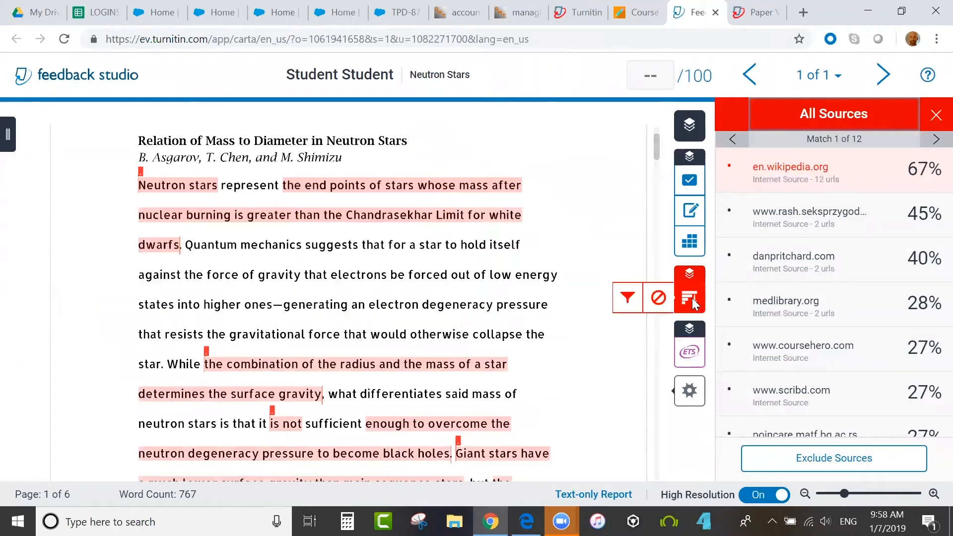
click(629, 299)
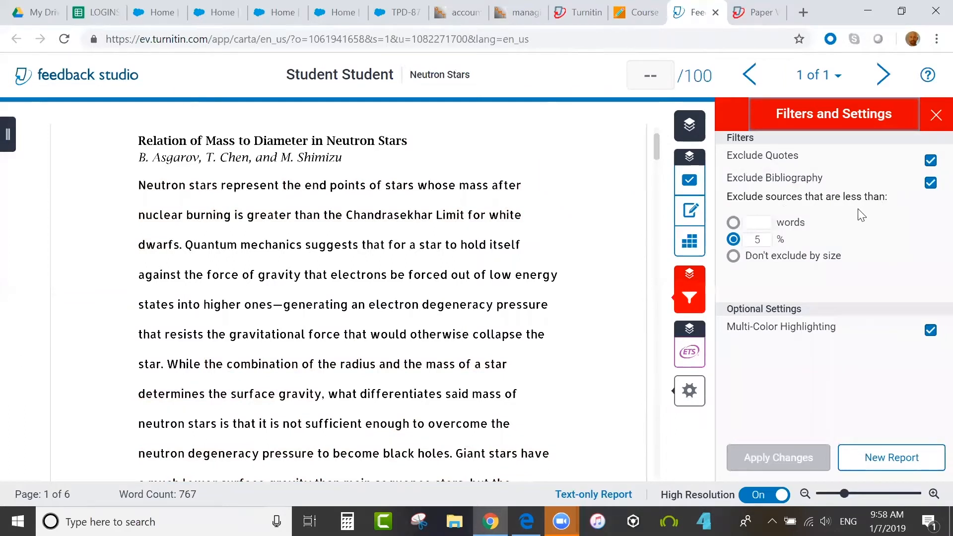
click(733, 256)
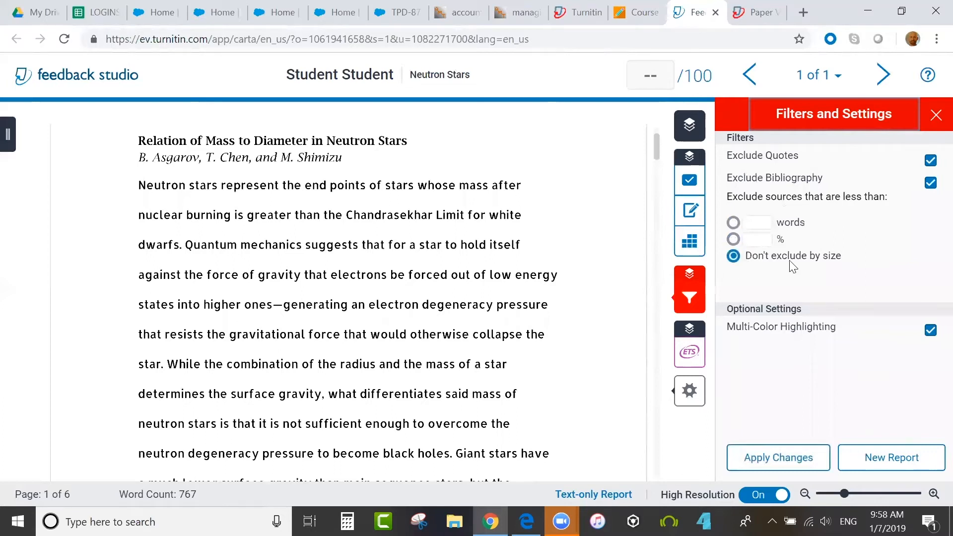
Step: Open the excluded sources, select the Horizon Education Network and Conestoga College papers, and close the list without restoring them
mouse_move(641, 307)
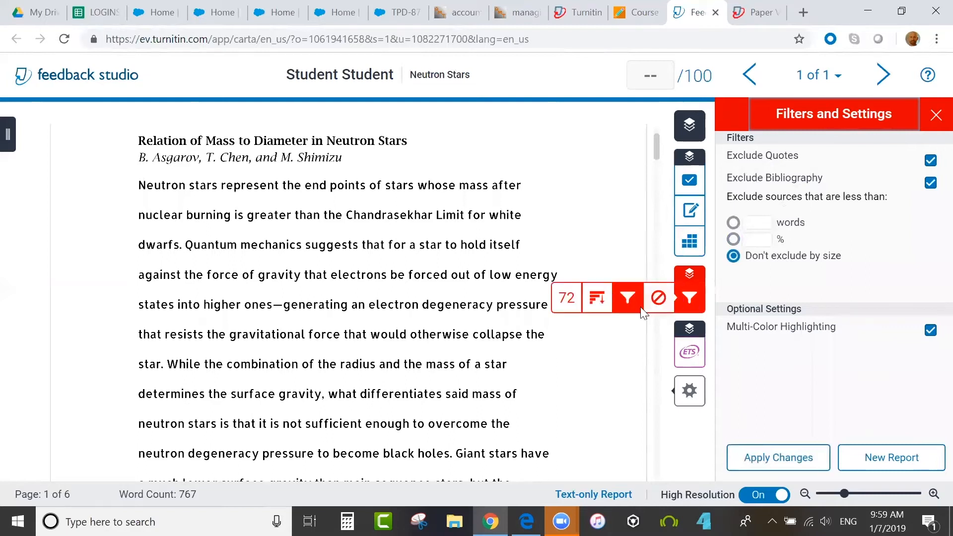
click(658, 300)
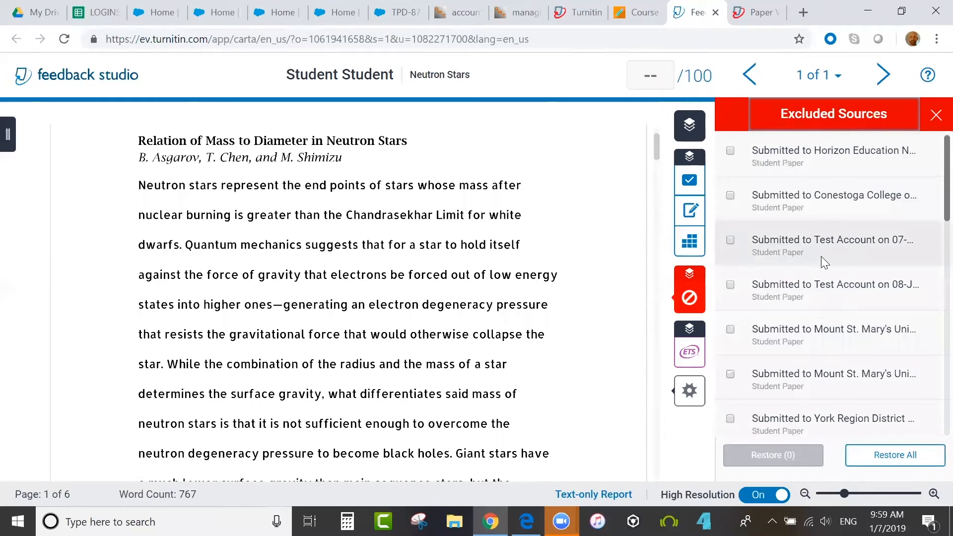
click(730, 151)
click(730, 195)
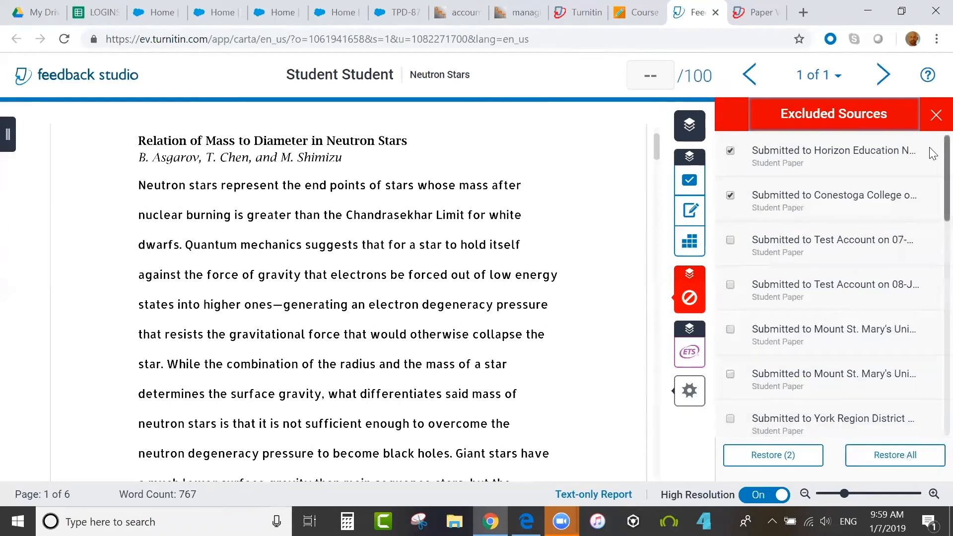
click(936, 116)
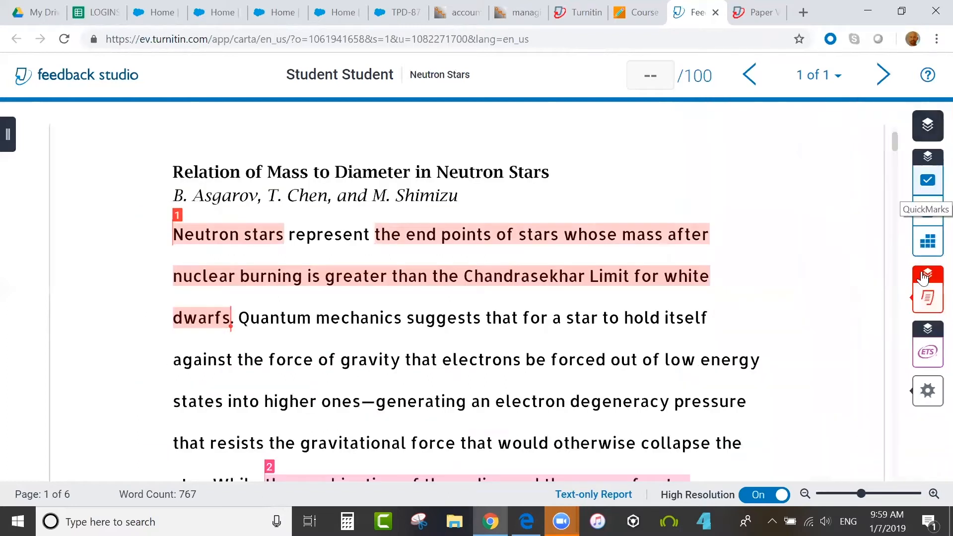
Step: Go back to the start of the paper and turn off the similarity highlighting layer
mouse_move(894, 145)
mouse_down()
mouse_move(897, 178)
mouse_move(902, 135)
mouse_up()
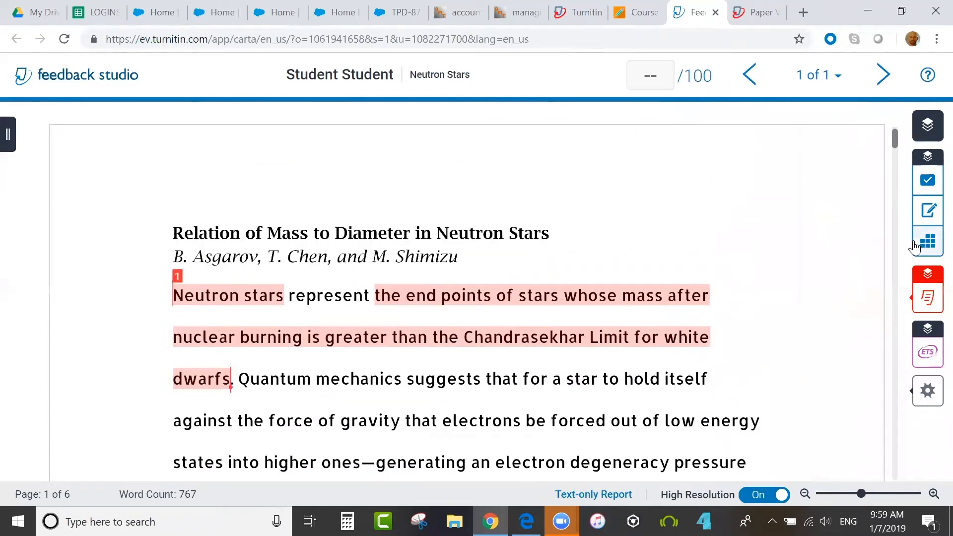
click(929, 276)
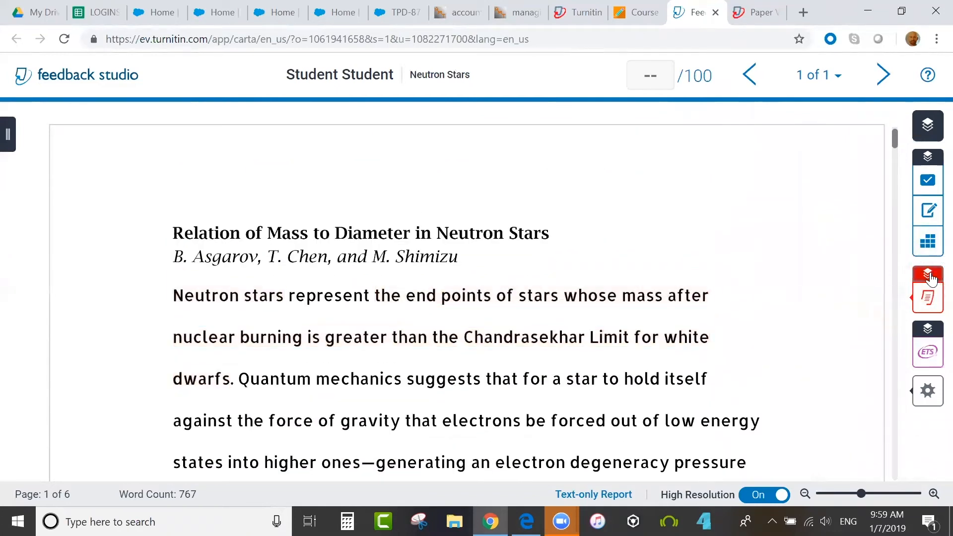
Step: Show the similarity highlighting on the paper again and hide it once more
click(930, 277)
click(930, 277)
click(930, 277)
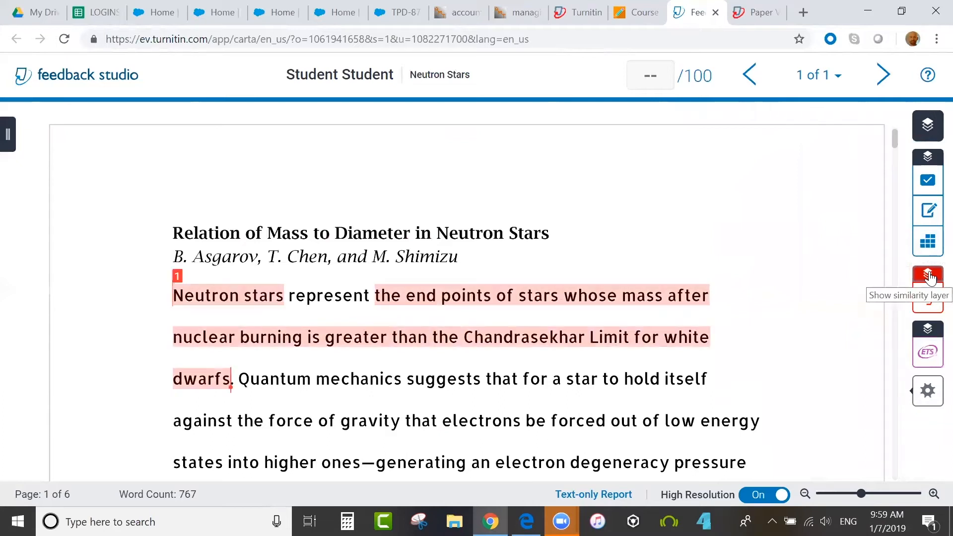
click(931, 277)
click(930, 277)
click(930, 277)
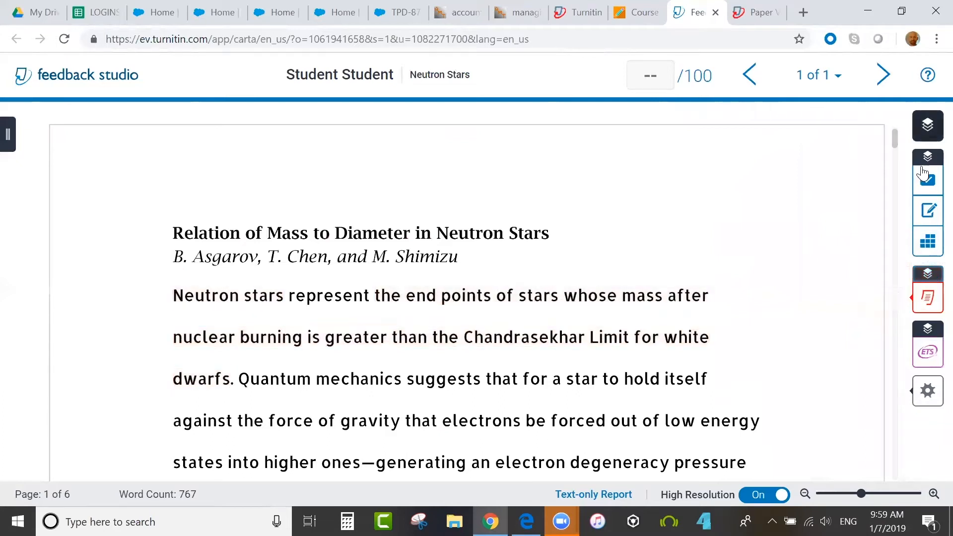
Step: Open the QuickMarks and place Citation Needed beside the title, plus Insert: and Missing "," beside the first paragraph
click(926, 181)
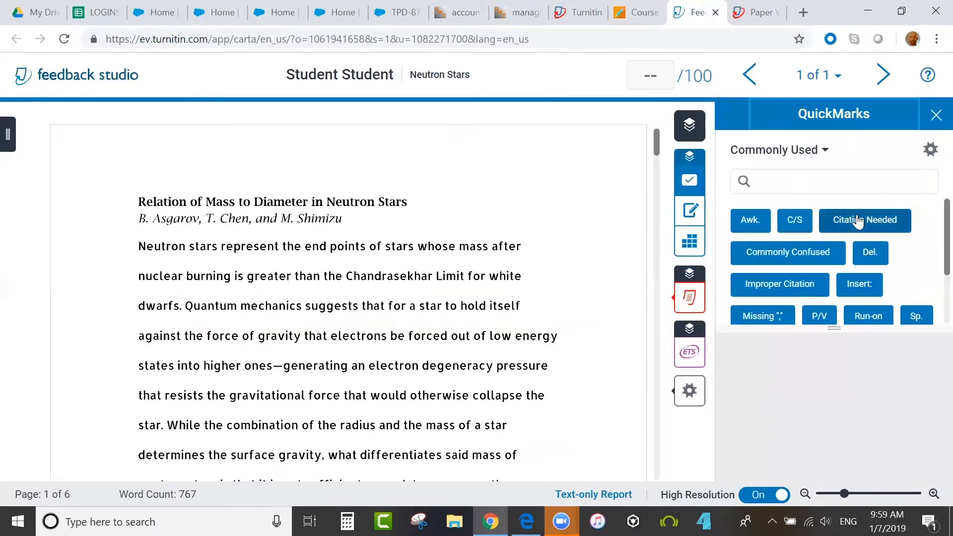
drag(857, 219, 505, 217)
drag(859, 283, 582, 307)
drag(778, 323, 579, 412)
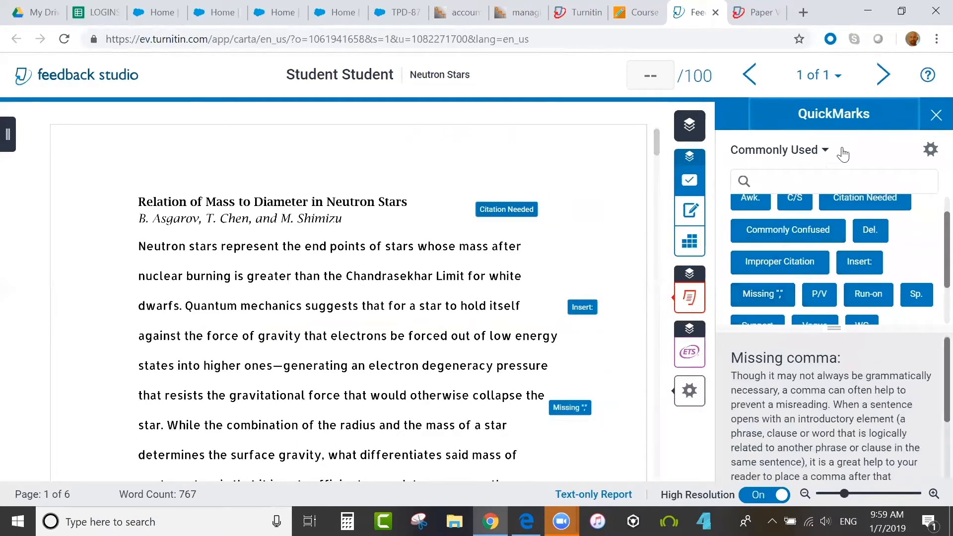
Step: Browse the QuickMark sets, try the Composition set and switch to Academic Integrity
click(817, 151)
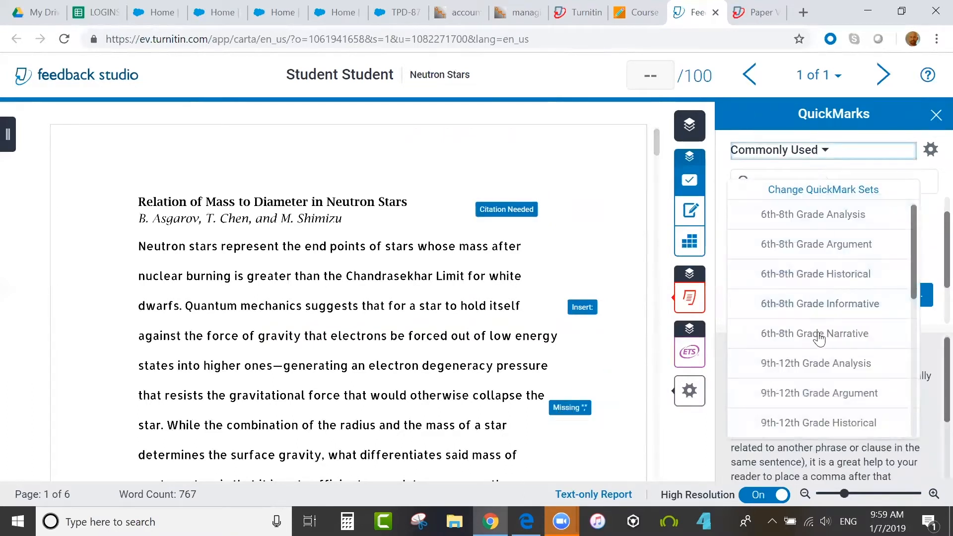
drag(913, 214, 910, 301)
click(793, 365)
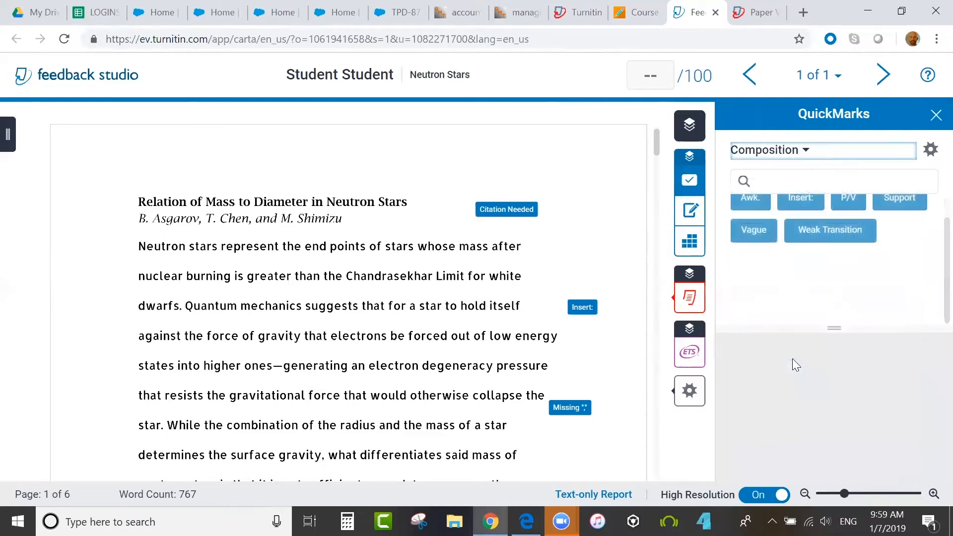
click(794, 150)
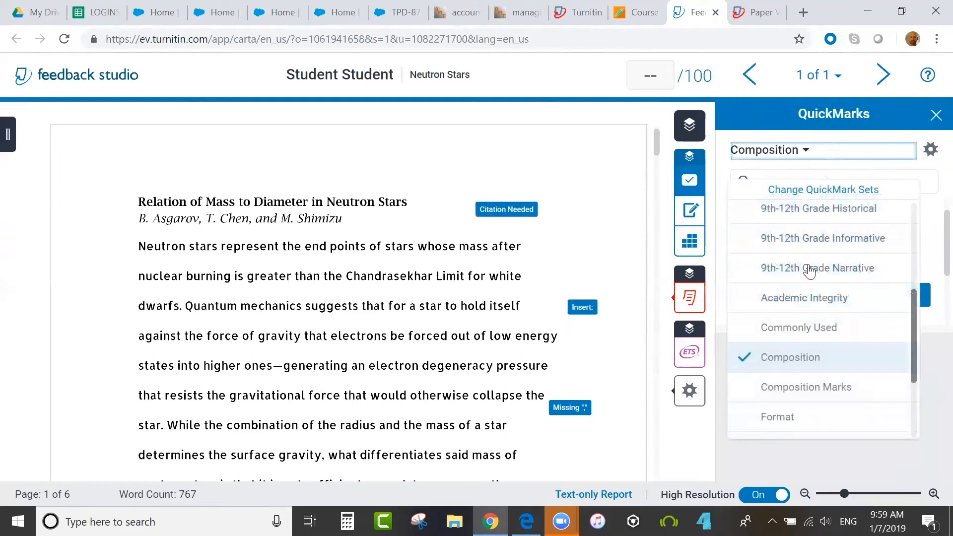
click(806, 298)
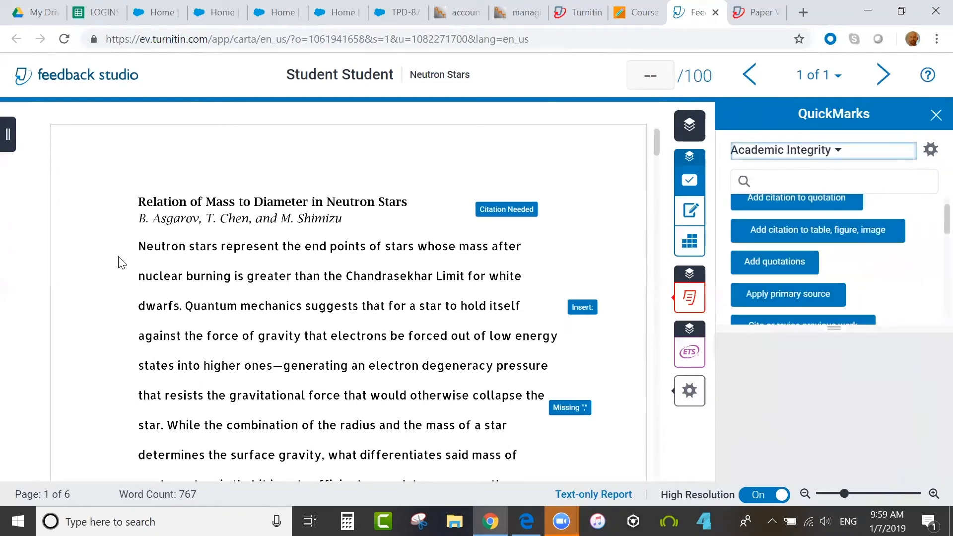
Step: Place an Apply primary source QuickMark at the start of the first paragraph with the comment "instructor comment here"
click(98, 246)
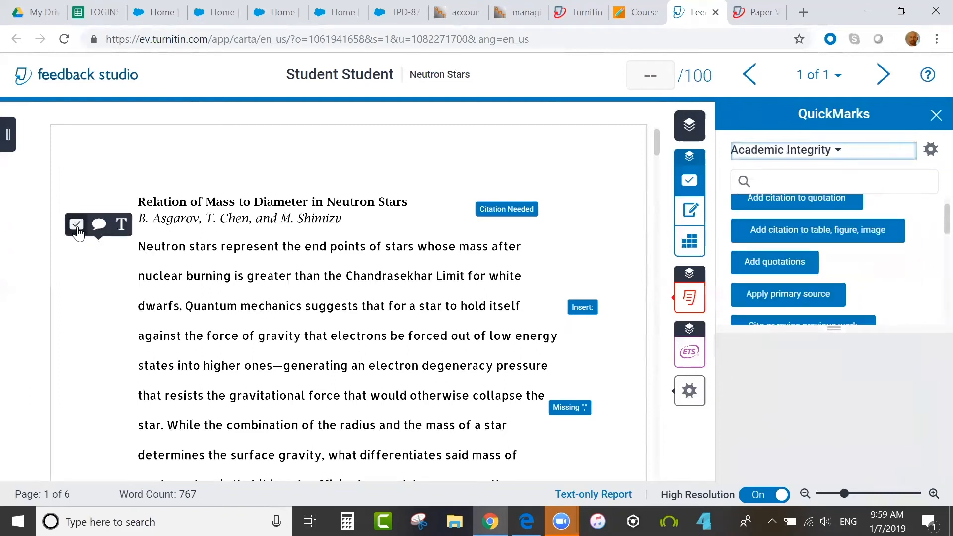
click(77, 228)
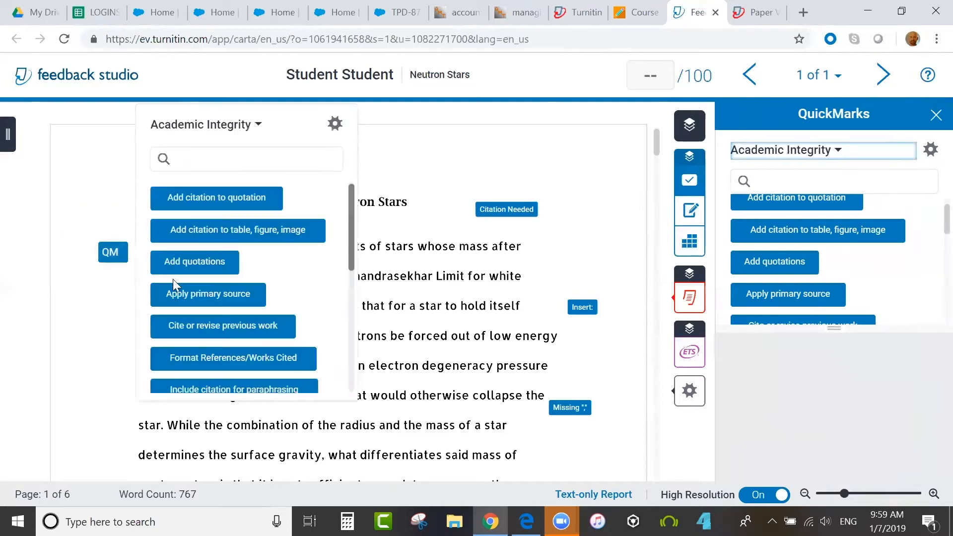
click(178, 293)
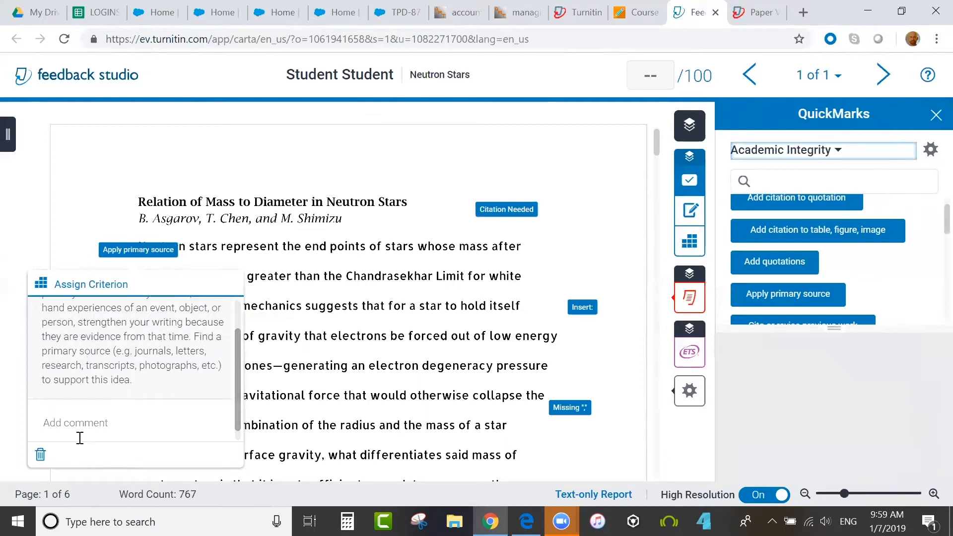
click(85, 423)
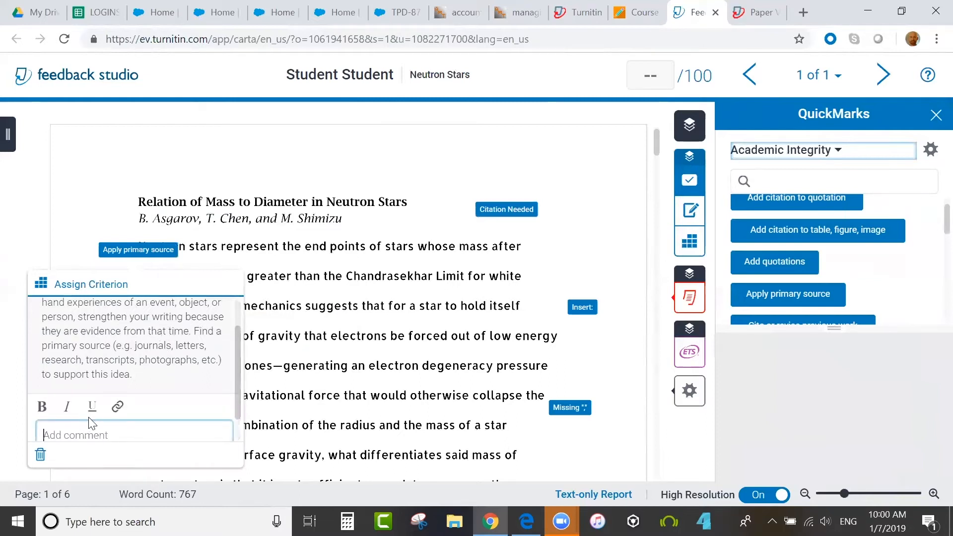
text(instructor comment here)
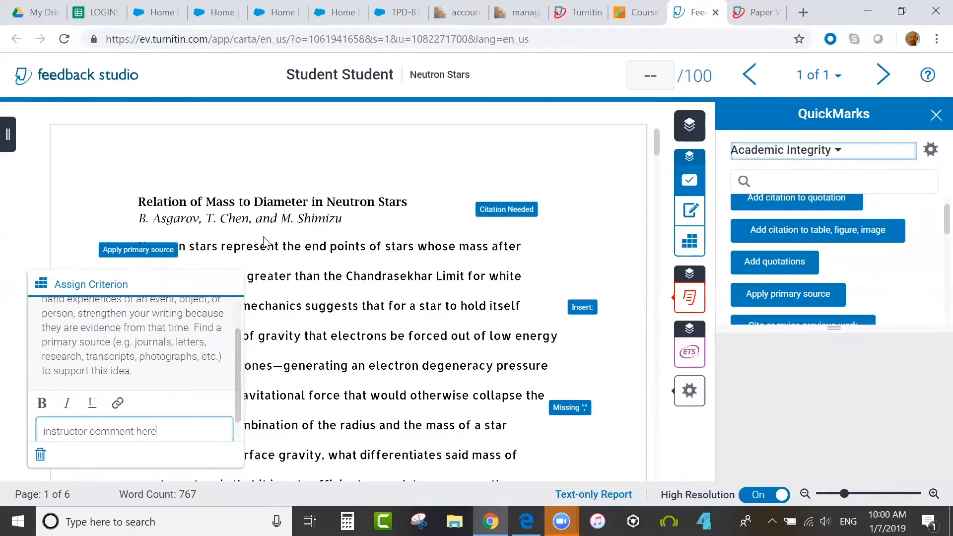
click(263, 265)
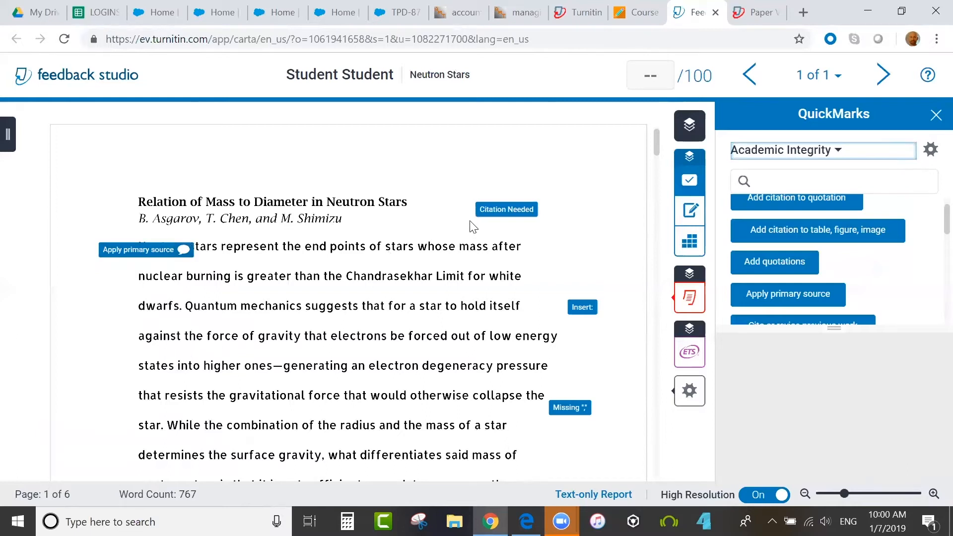
Step: Assign the Ideas/Content criterion to the Citation Needed mark beside the title and close its details
click(502, 213)
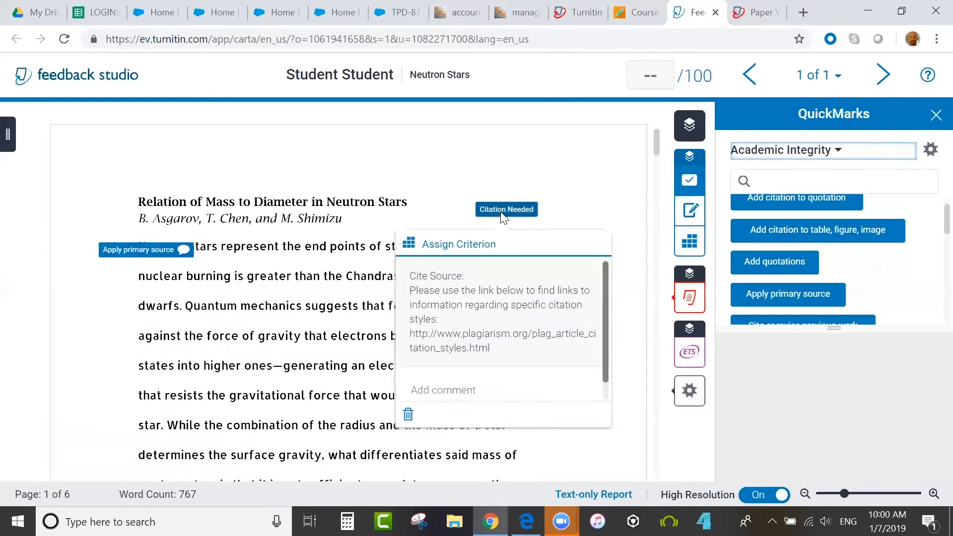
click(454, 248)
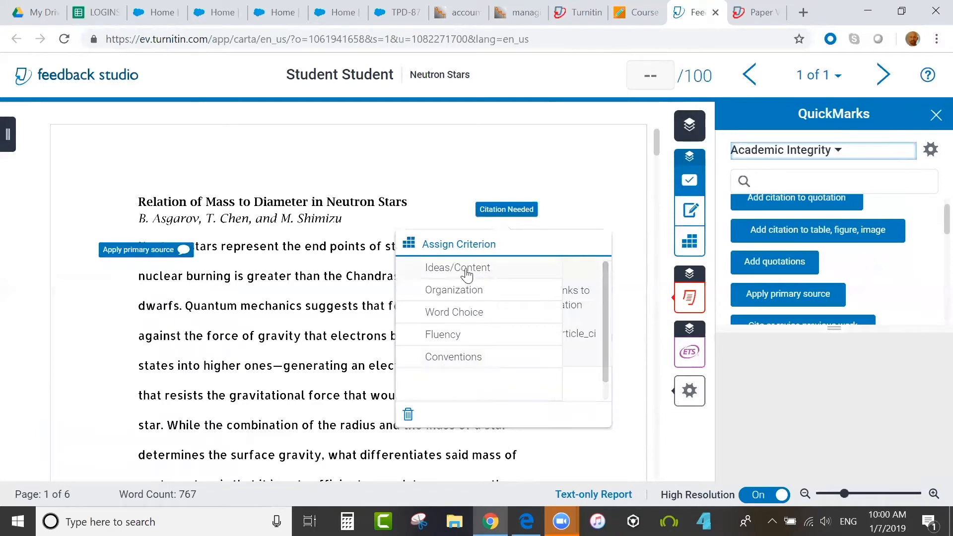
click(454, 271)
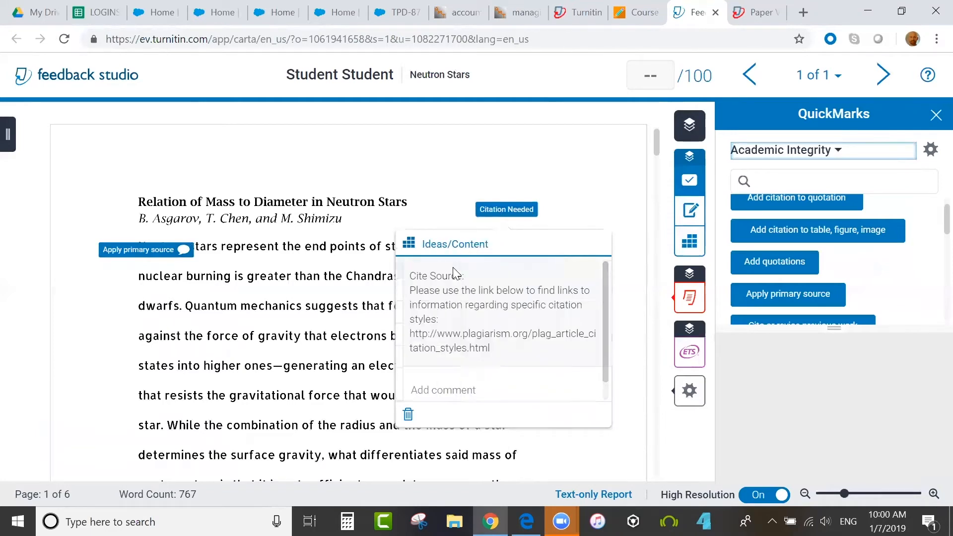
click(627, 171)
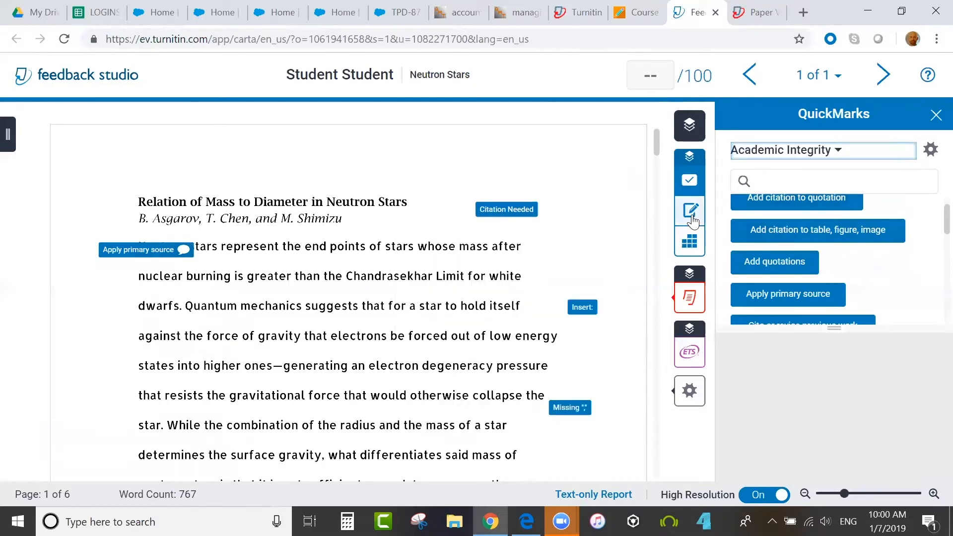
Step: Attach the comment "comment" to the paper's opening sentence, and view its Convert to QuickMark options without saving
drag(212, 249, 188, 310)
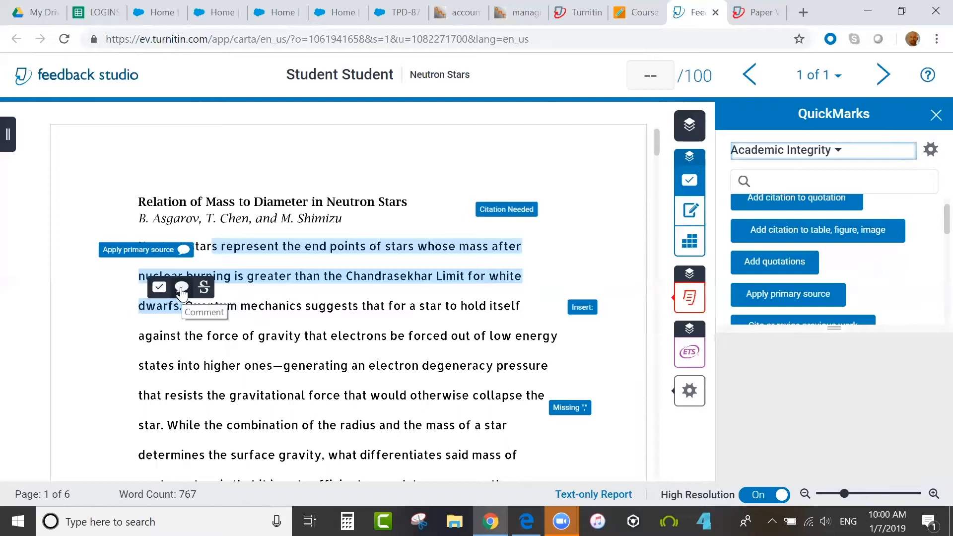
click(172, 295)
text(comment)
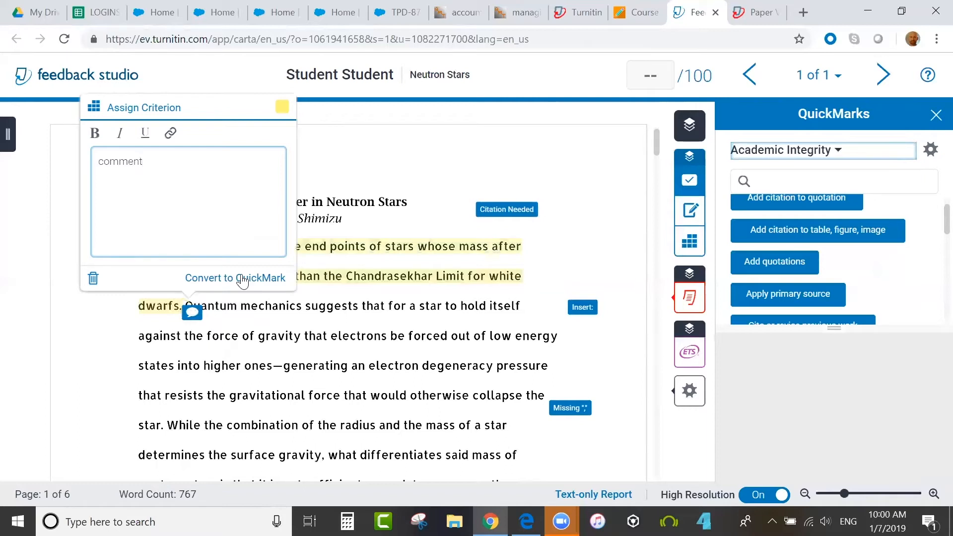
click(242, 281)
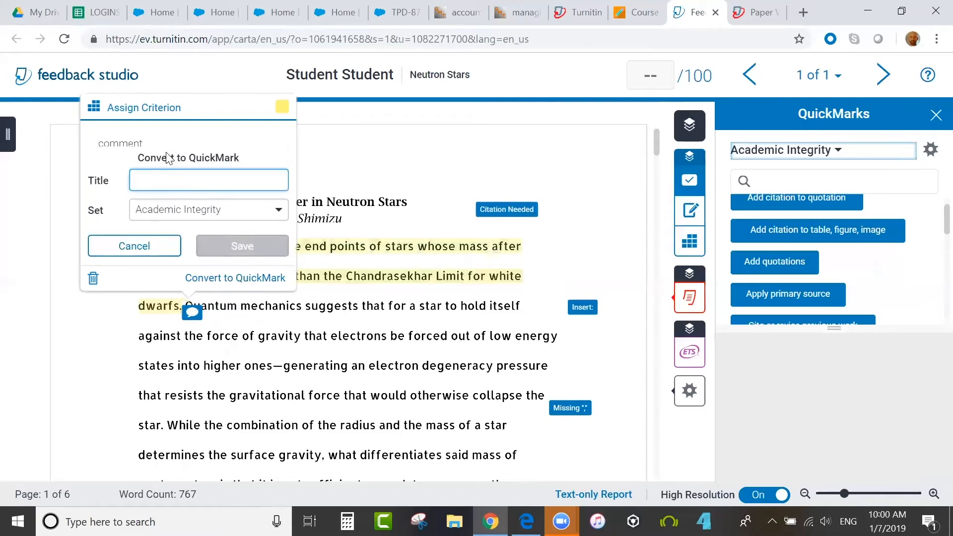
click(154, 252)
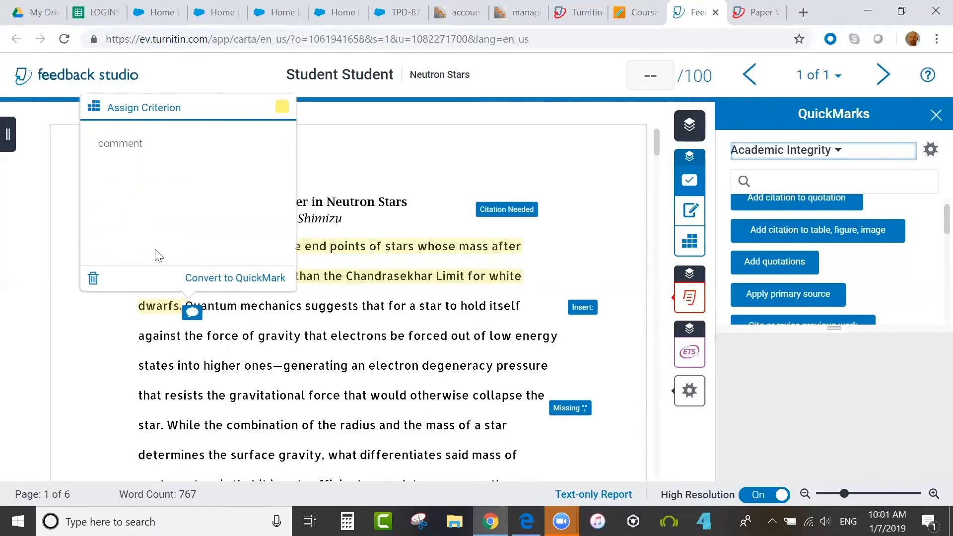
Step: Change the highlight colour of the opening sentence's comment to purple and close the comment
click(282, 113)
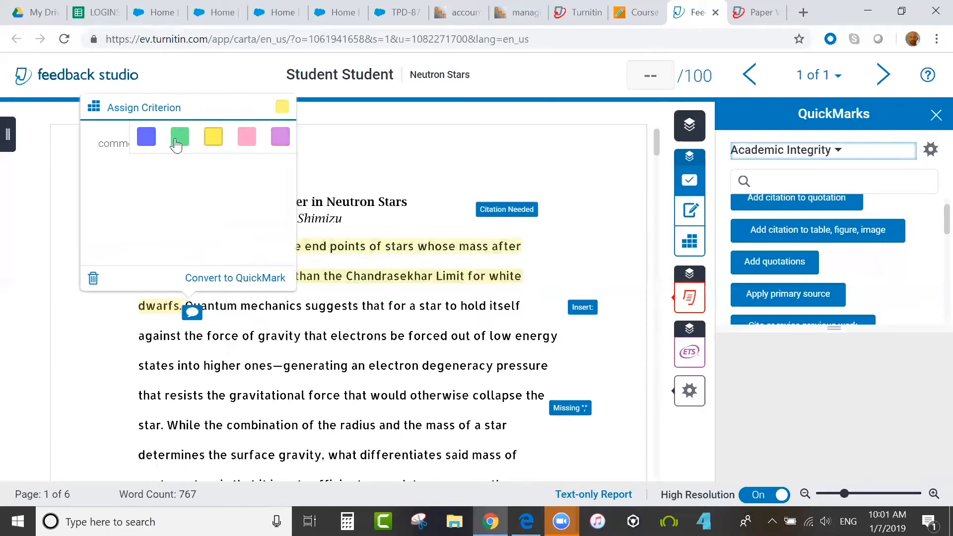
click(281, 143)
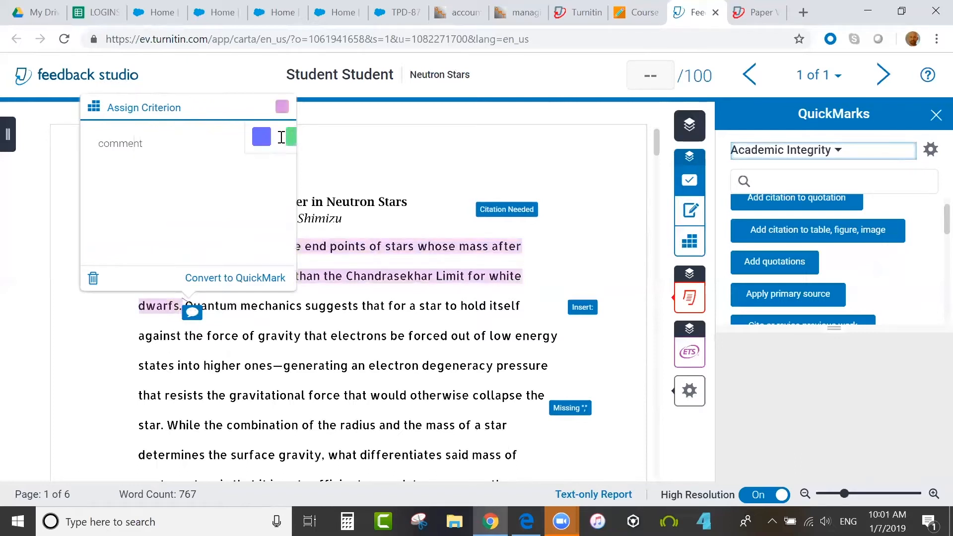
click(412, 158)
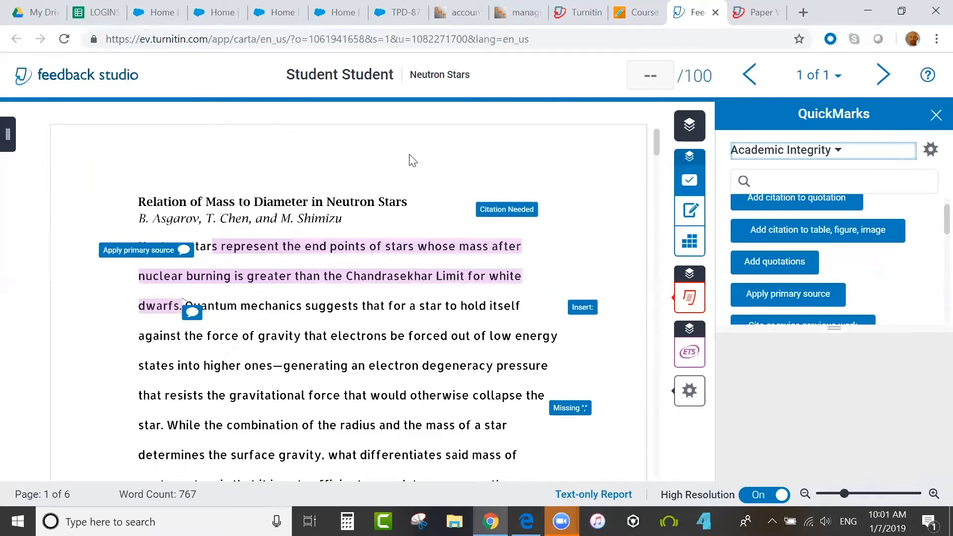
Step: Strike through "While the combination of the radius … surface gravity," and add the inline note "inline text" in the margin beside the paragraph
mouse_move(167, 425)
mouse_down()
mouse_move(293, 469)
mouse_move(326, 455)
mouse_up()
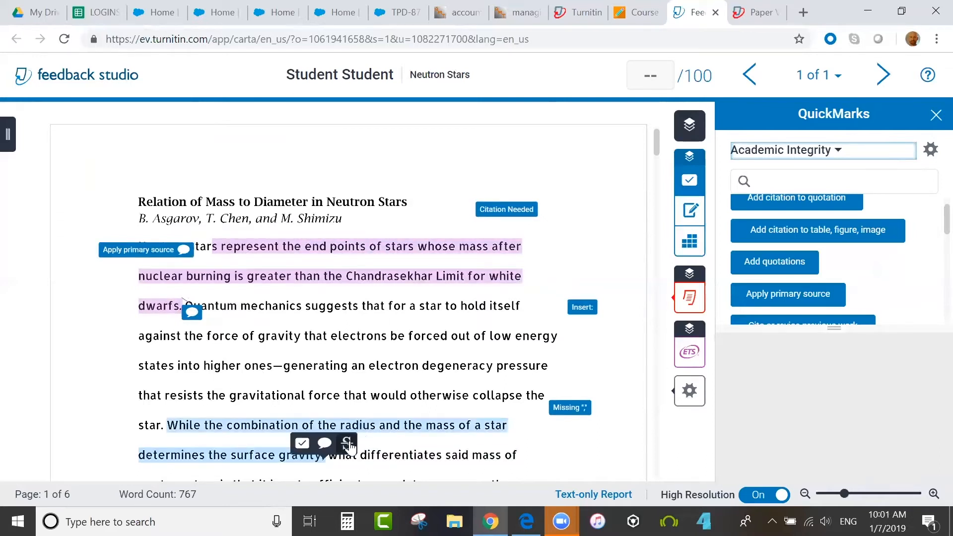
click(349, 444)
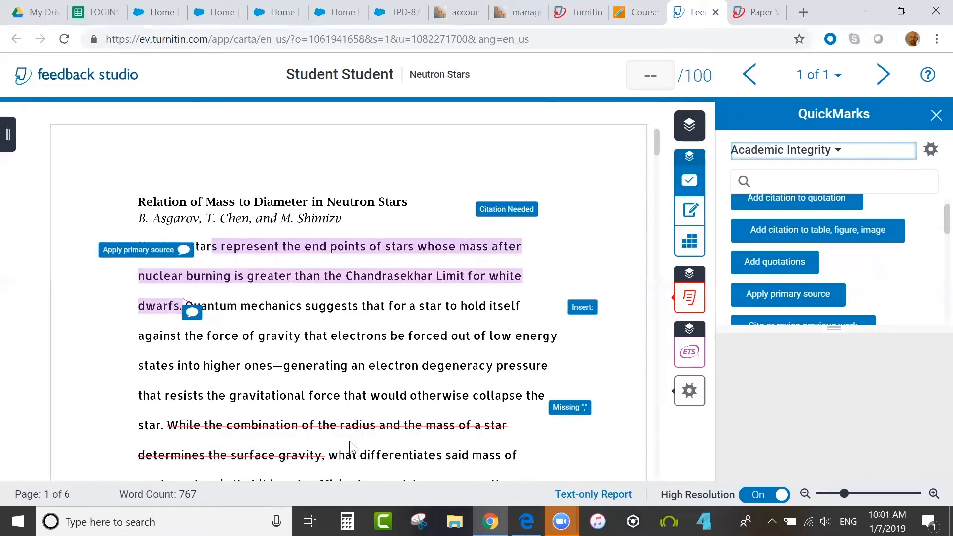
click(89, 390)
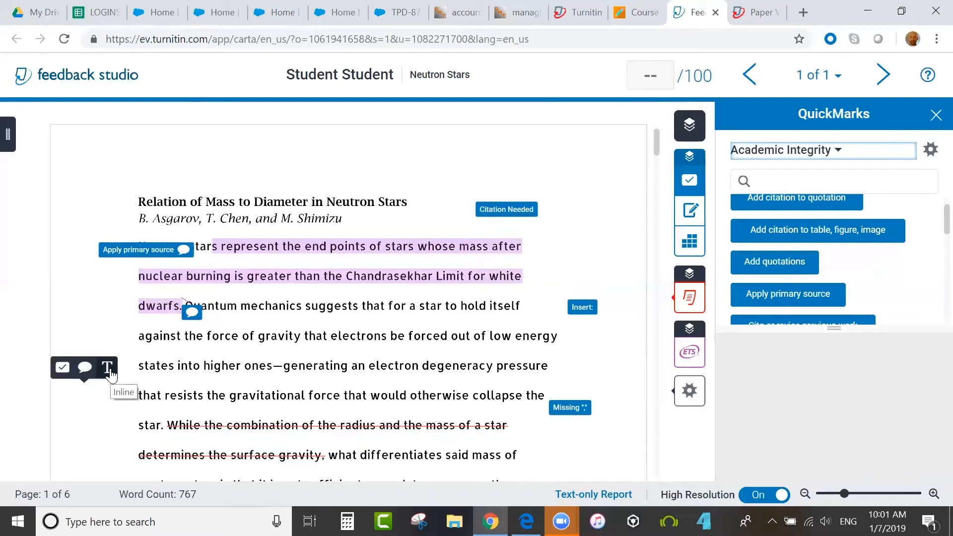
click(109, 370)
text(in)
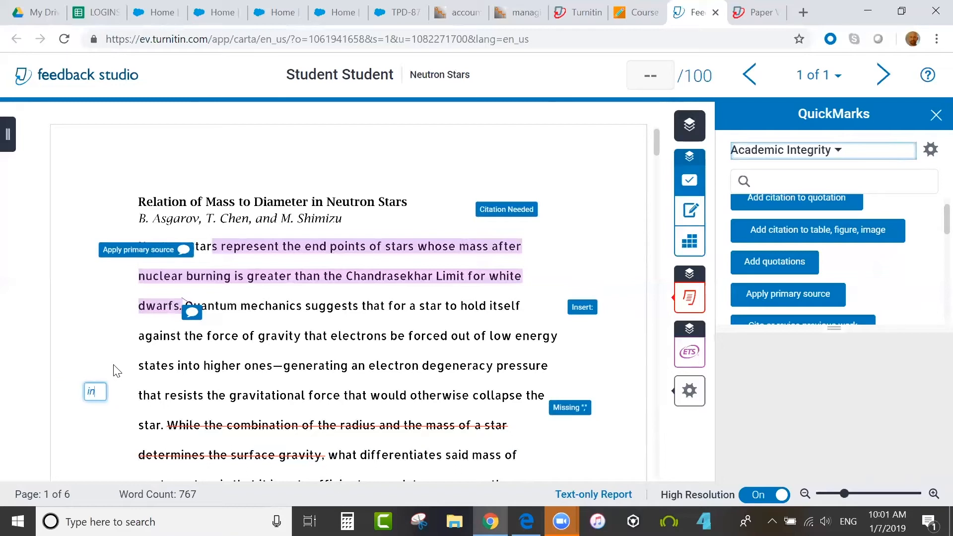
text(line text)
click(116, 357)
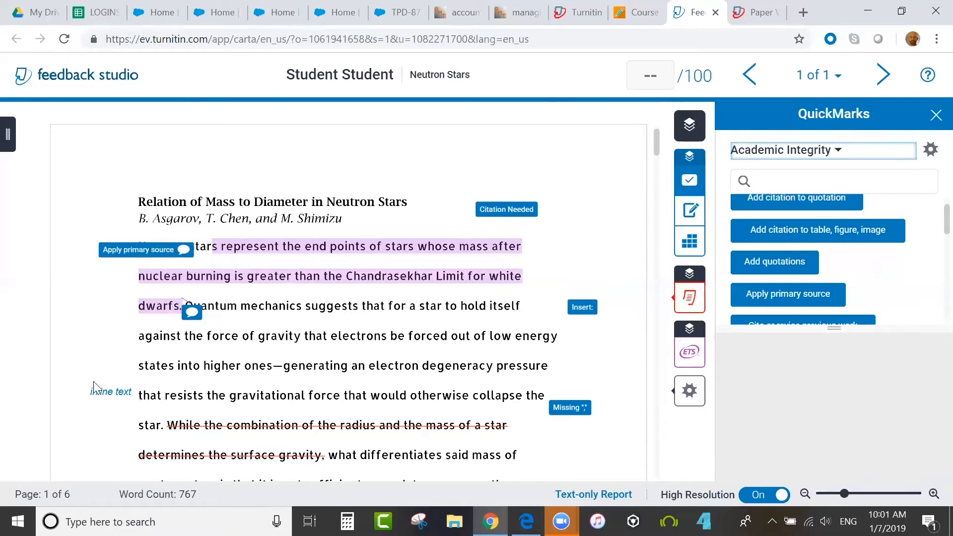
click(381, 336)
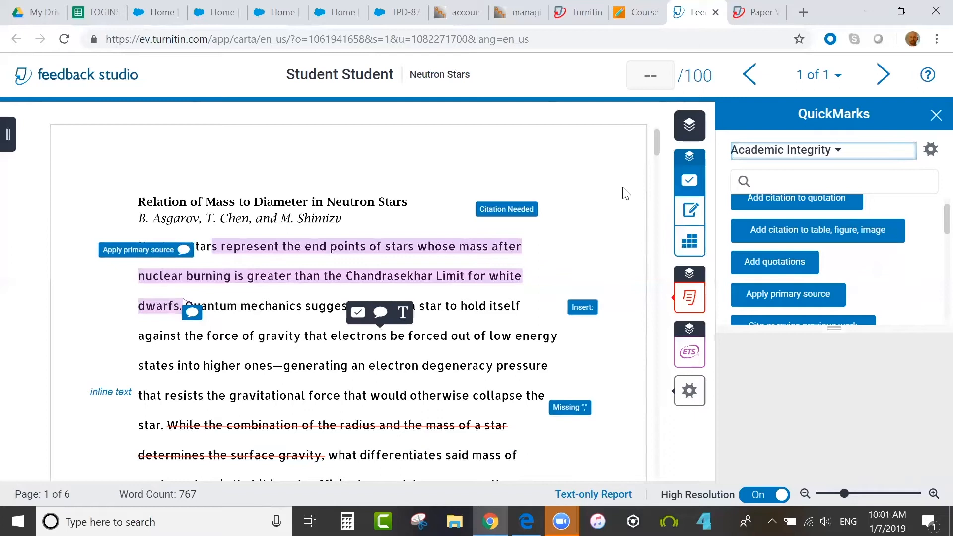
Step: Open the Feedback Summary and record a voice comment of about 10 seconds, pausing and resuming before stopping it
click(690, 205)
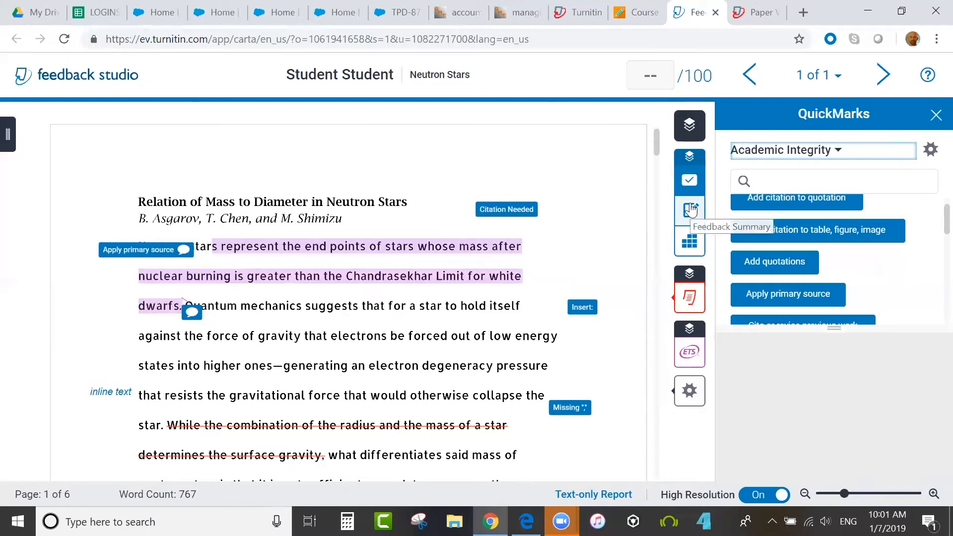
click(691, 209)
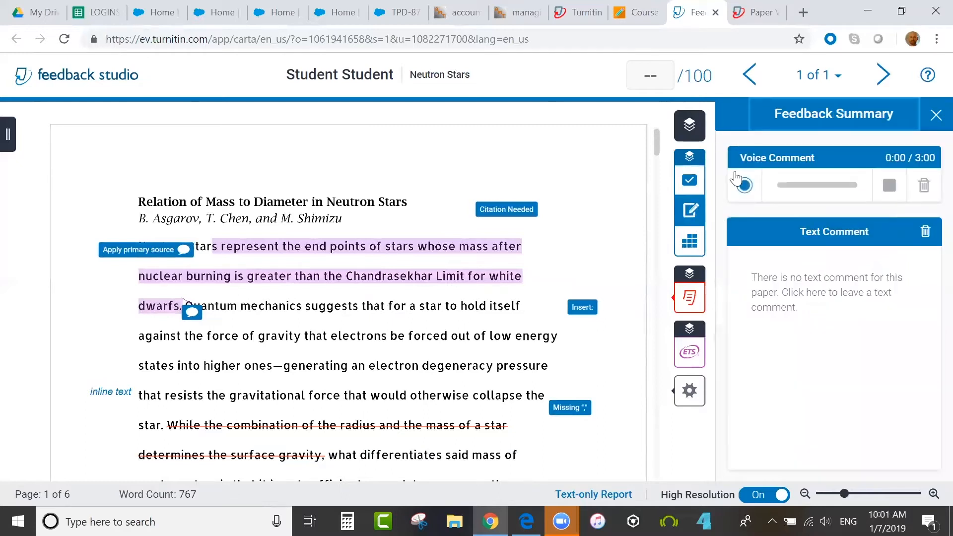
click(745, 186)
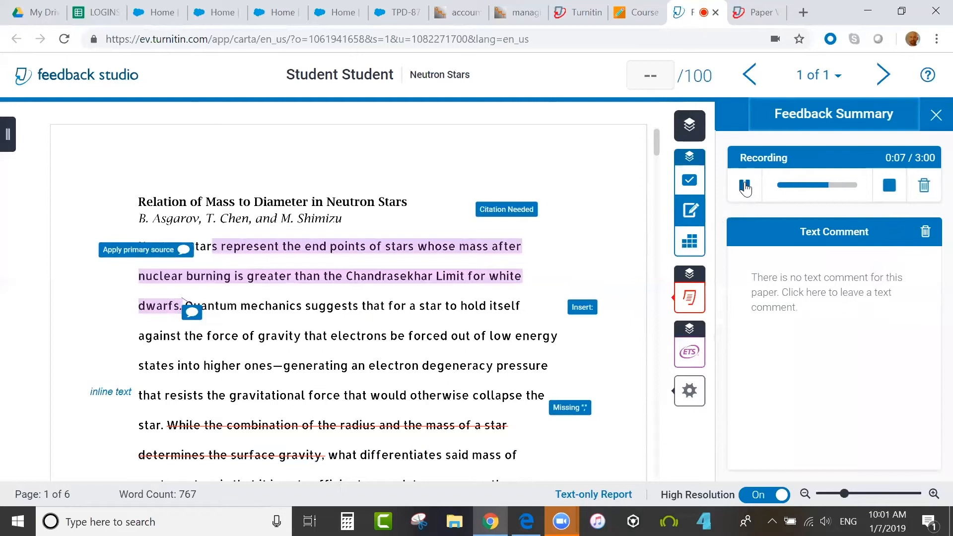
click(745, 186)
click(745, 186)
click(889, 192)
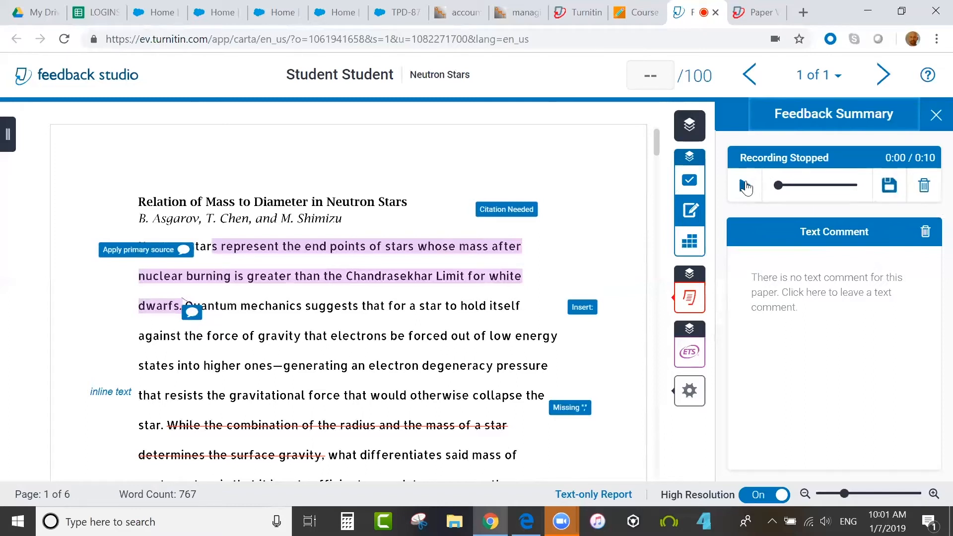
Step: Save the recorded voice comment and add the text comment "This was a great paper because..." to the Feedback Summary
click(896, 195)
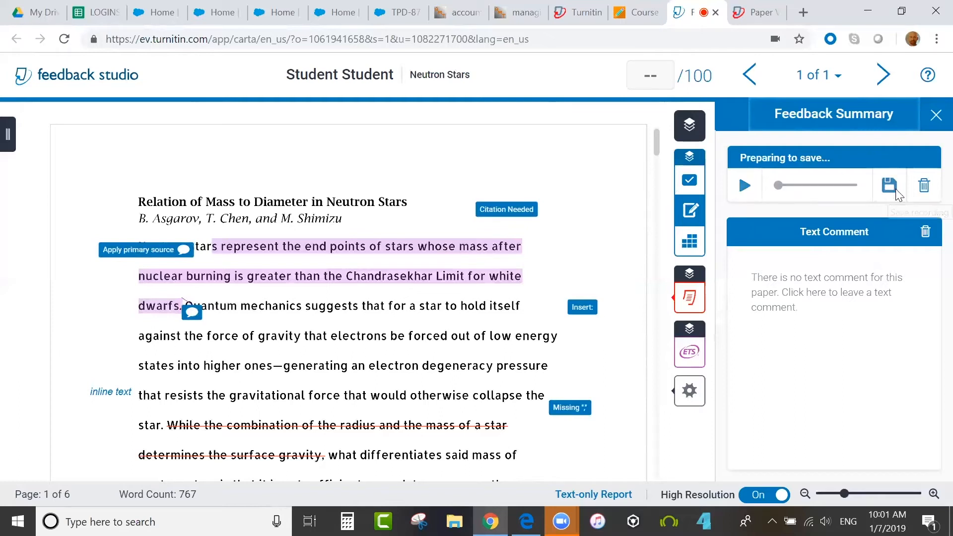
click(825, 304)
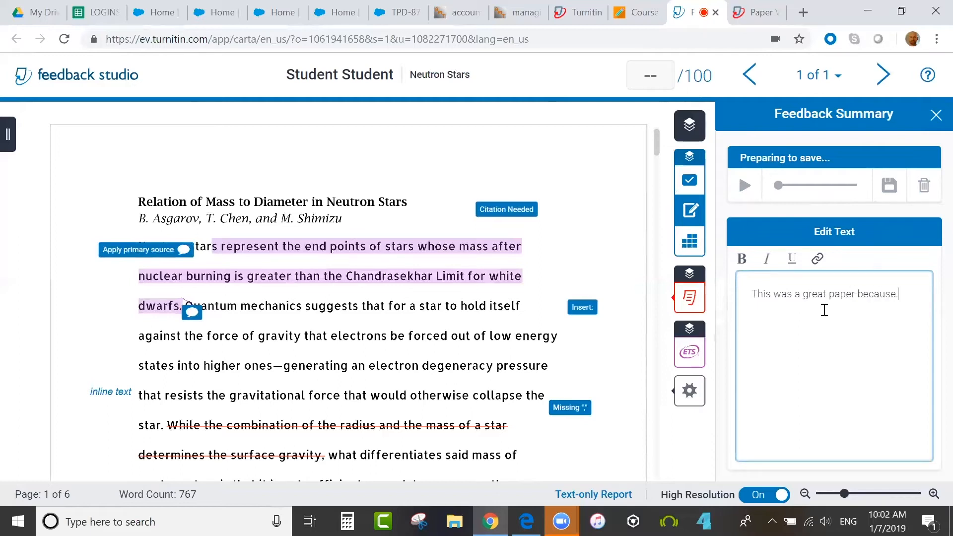
click(730, 341)
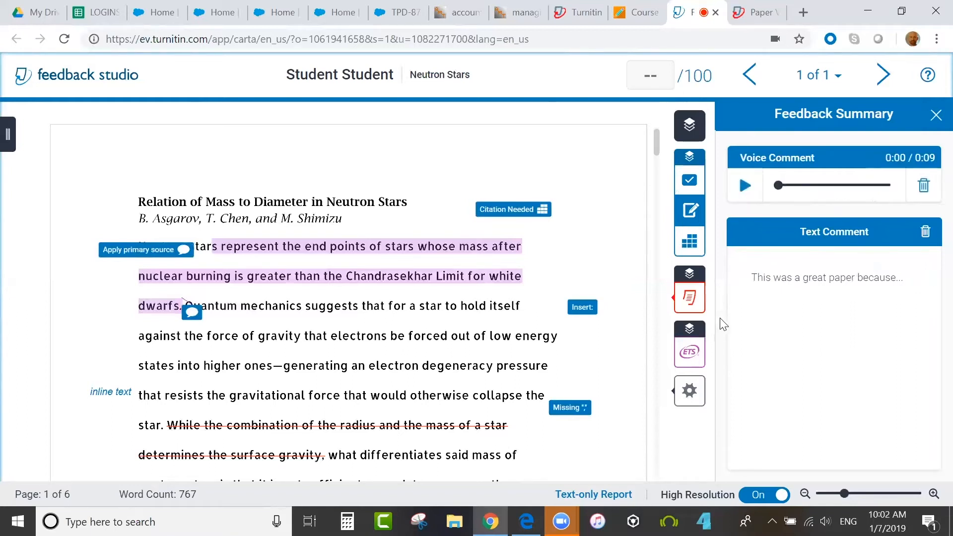
Step: Score the Actual Writing rubric with Ideas/Content 3, Organization 4, Word Choice 3, Fluency 3 and Conventions 4, and apply it to the grade
click(691, 253)
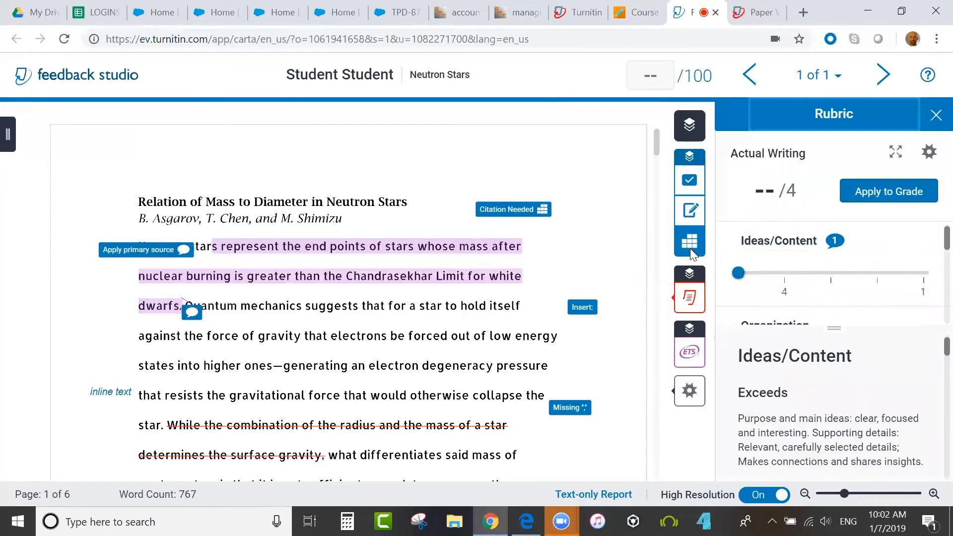
click(832, 275)
scroll(897, 272, down, 2)
click(784, 281)
scroll(854, 263, down, 2)
click(831, 249)
scroll(931, 293, down, 2)
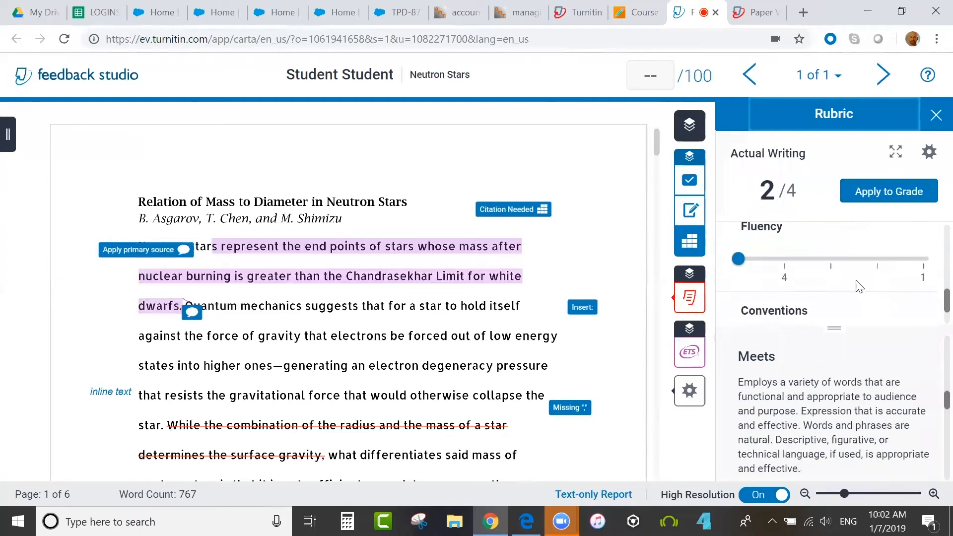
click(833, 268)
scroll(930, 300, down, 2)
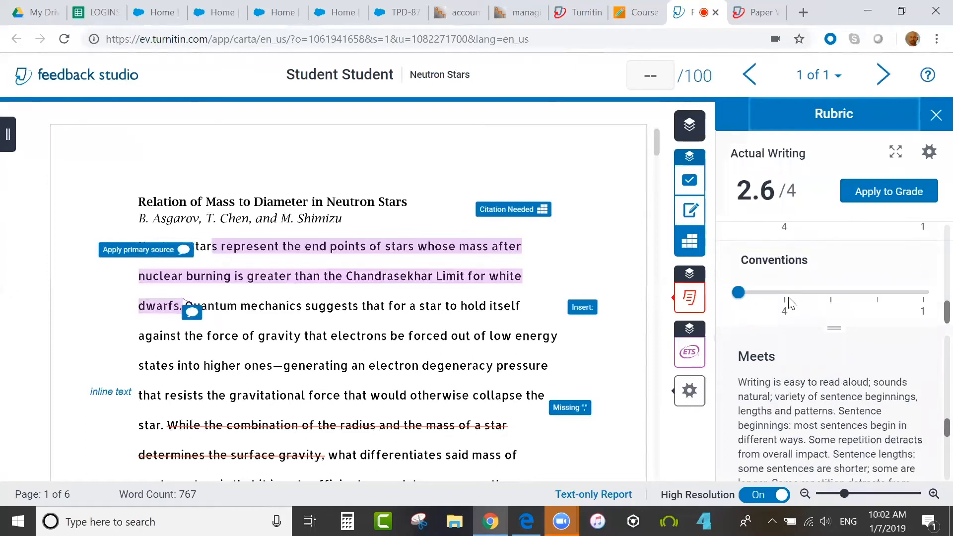
click(786, 298)
scroll(929, 304, up, 3)
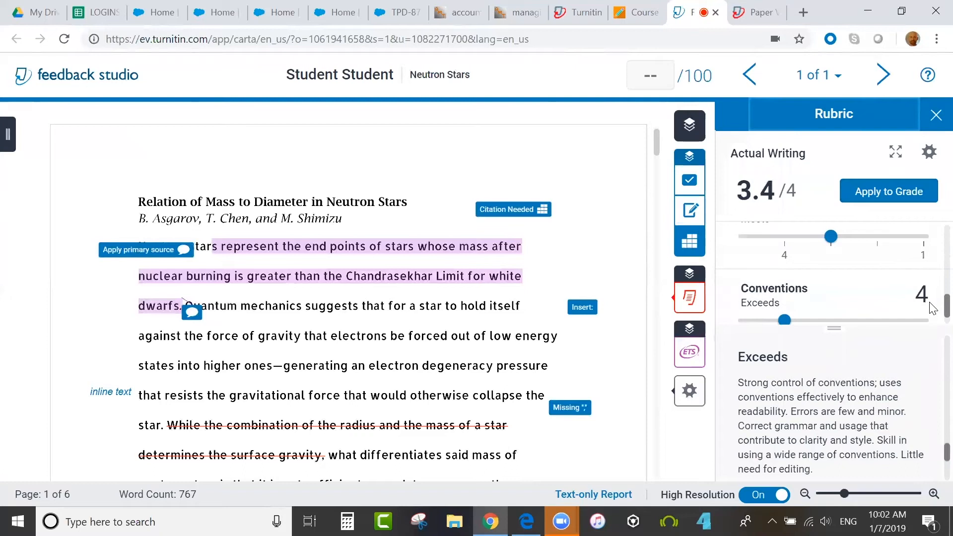
scroll(932, 263, up, 2)
mouse_move(839, 249)
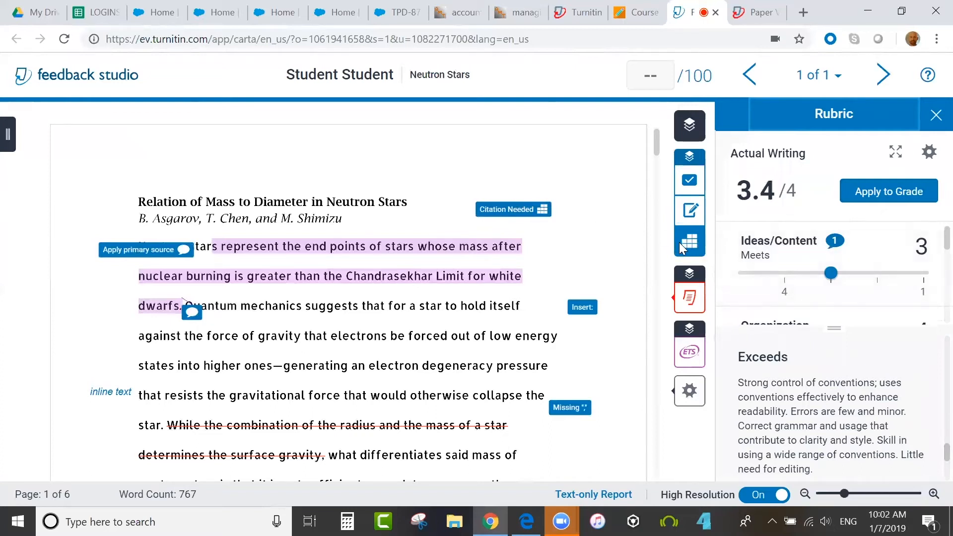
click(882, 191)
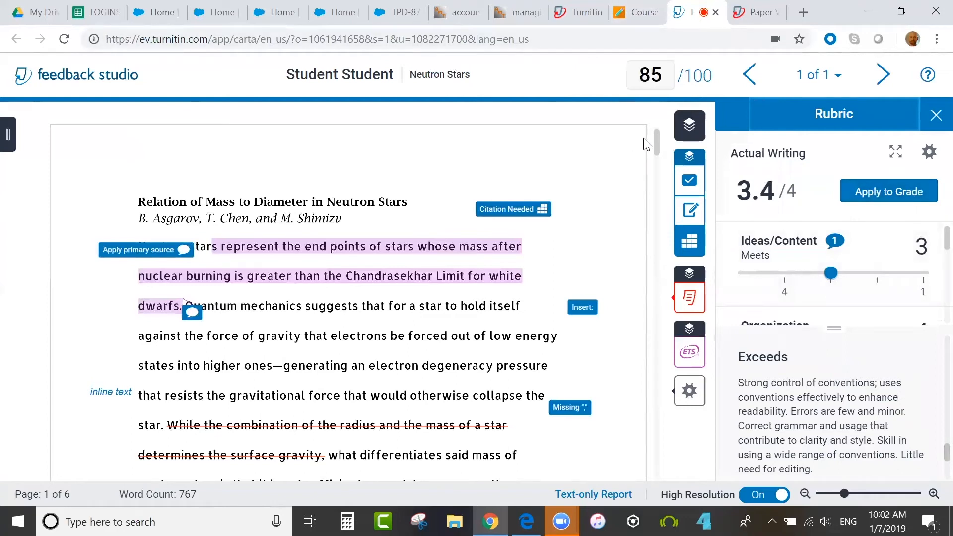
Step: Open the rubric in a maximized expanded view and rate Ideas/Content as Meets and both Organization and Word Choice as Exceeds
click(896, 157)
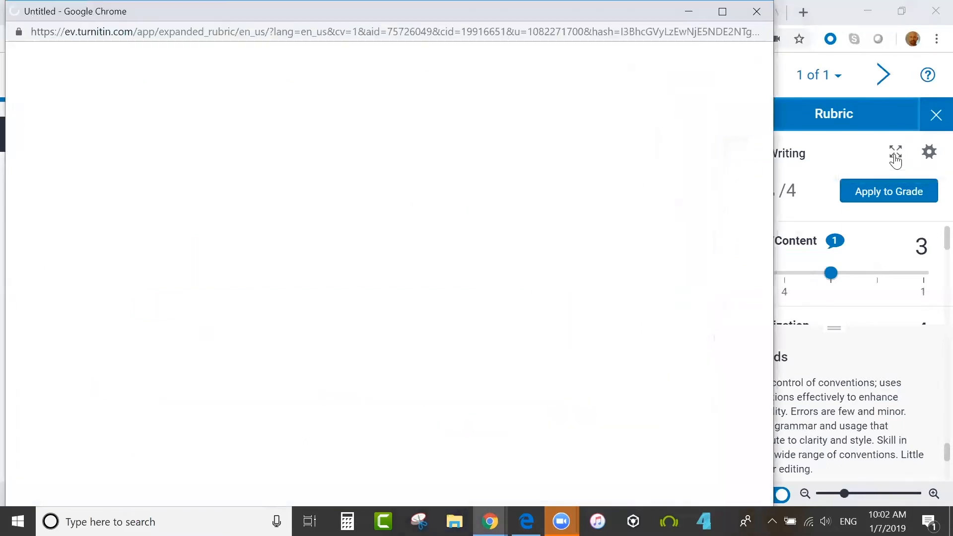
click(723, 12)
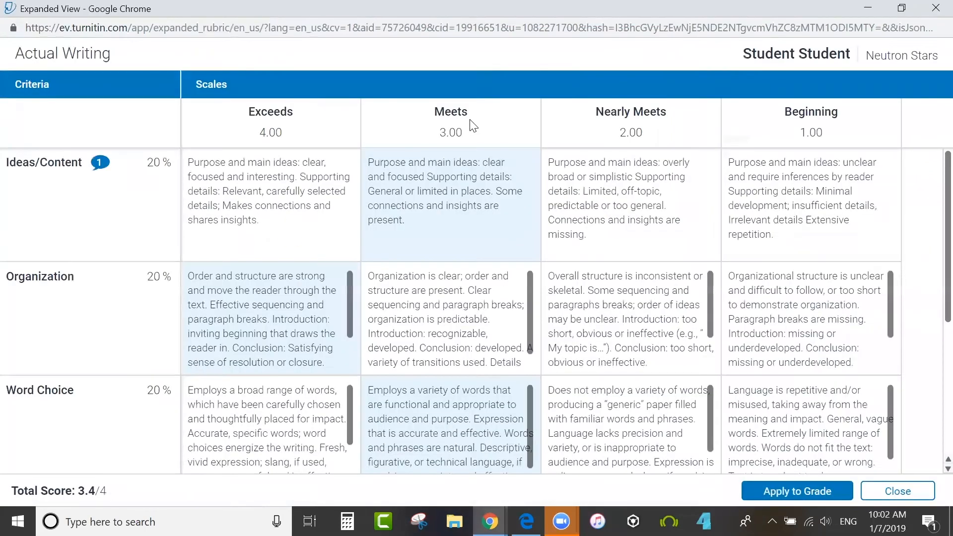
click(623, 212)
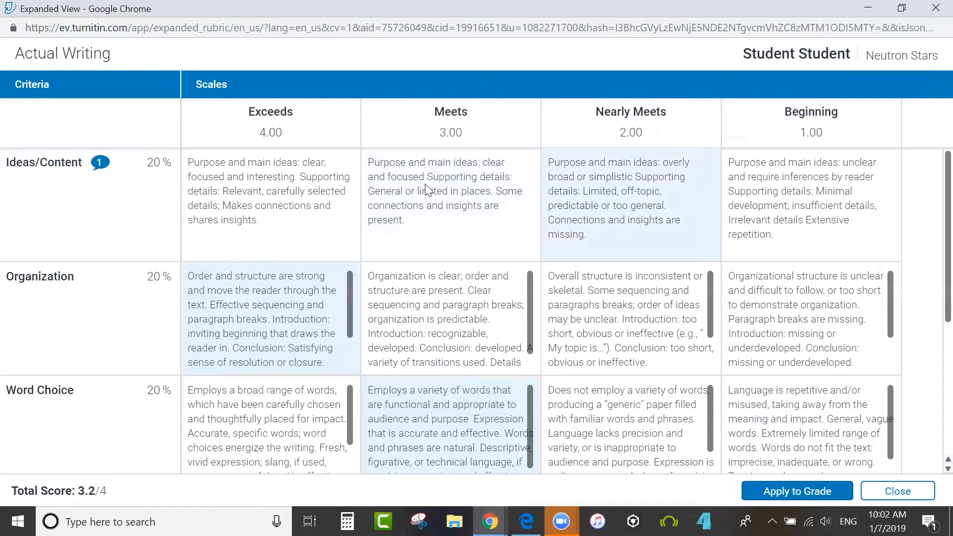
click(264, 189)
click(435, 190)
click(451, 317)
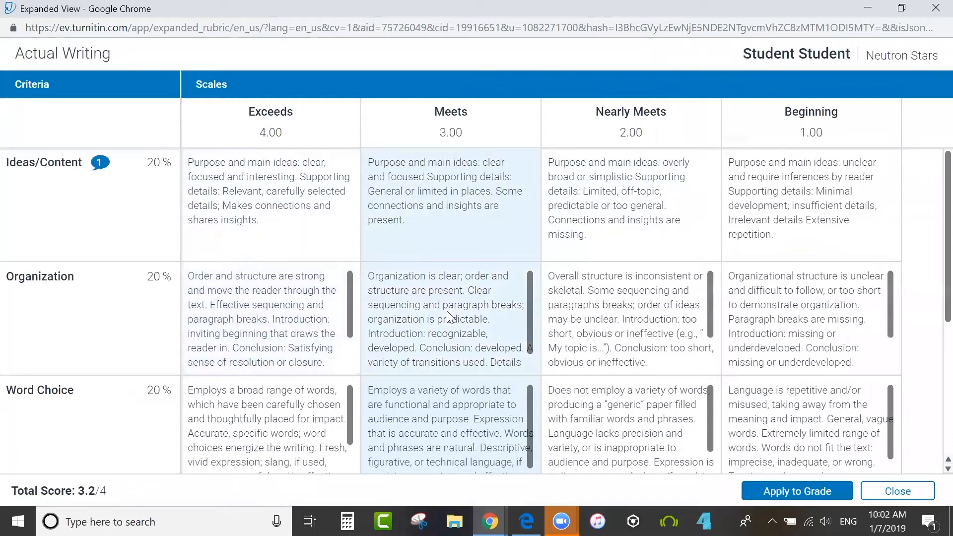
click(304, 420)
click(296, 348)
scroll(933, 236, down, 5)
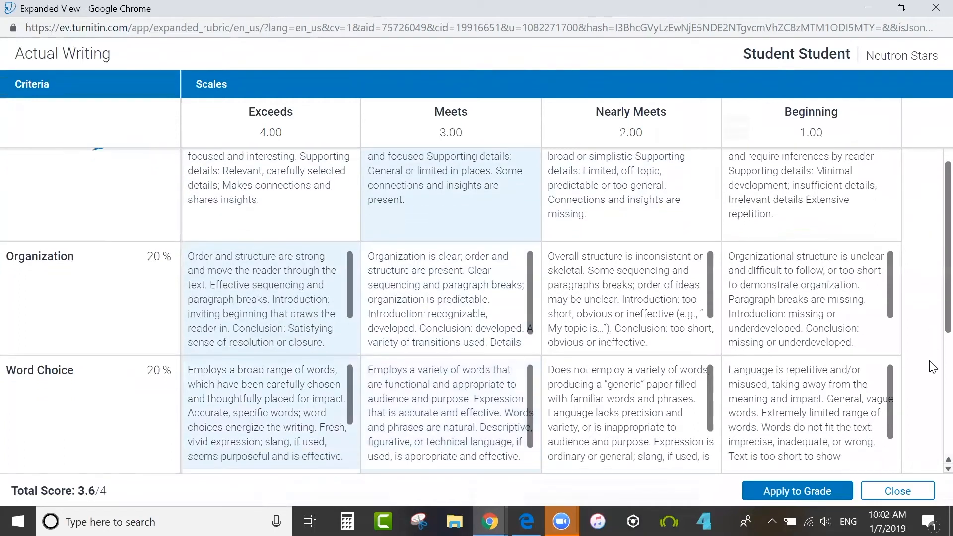
Step: Apply the revised rubric score to the grade and close the expanded view, the timeout warning and the rubric
click(793, 492)
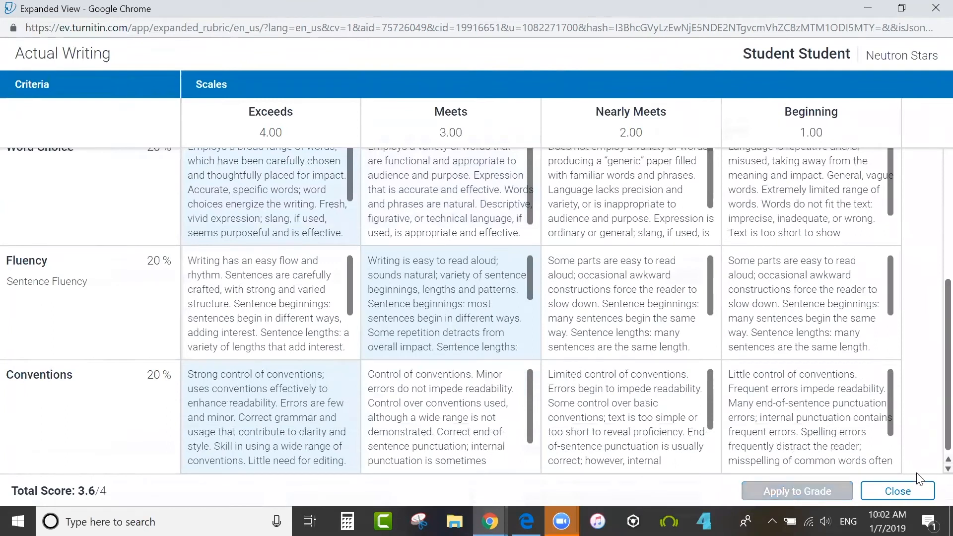
click(897, 490)
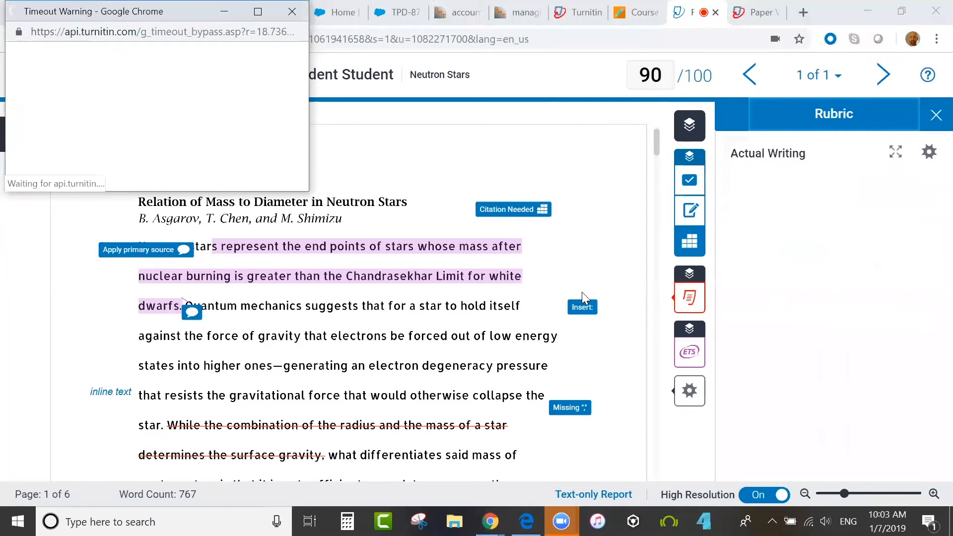
click(164, 117)
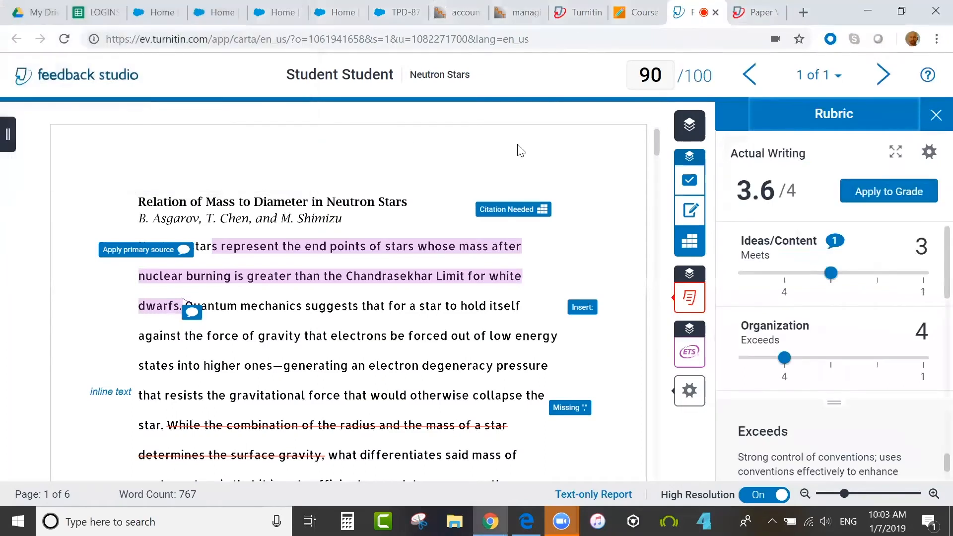
click(936, 122)
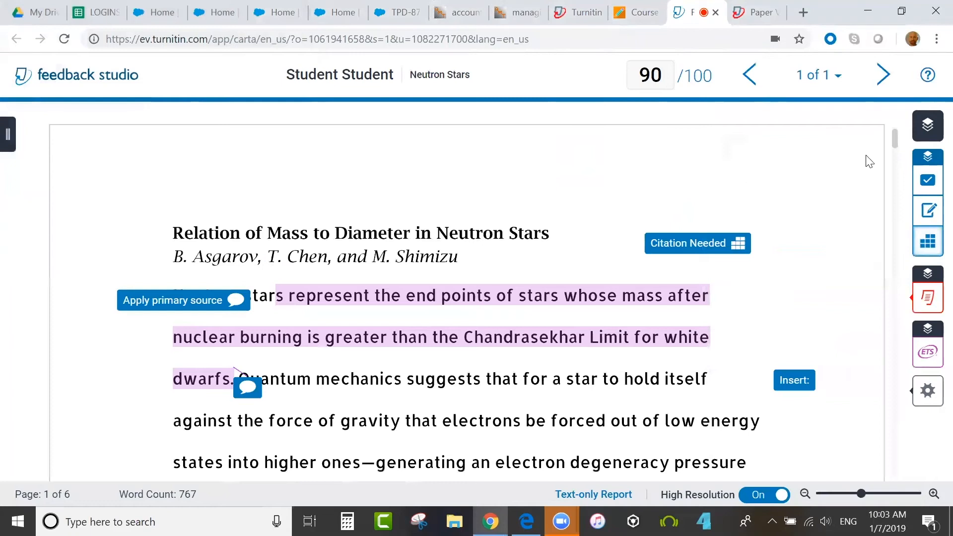
Step: Hide the instructor feedback layer and examine the e-rater results for the paper from Grammar down to Spelling
click(930, 158)
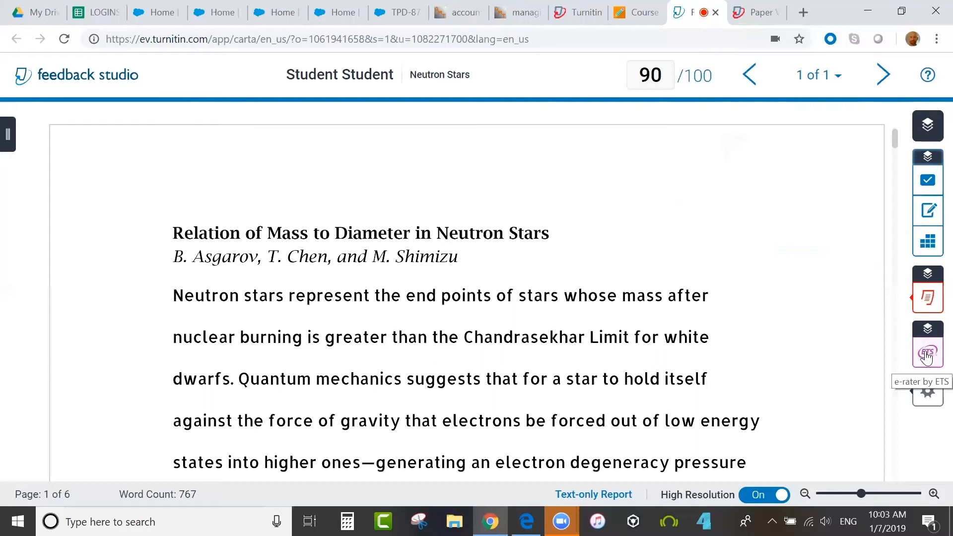
click(930, 363)
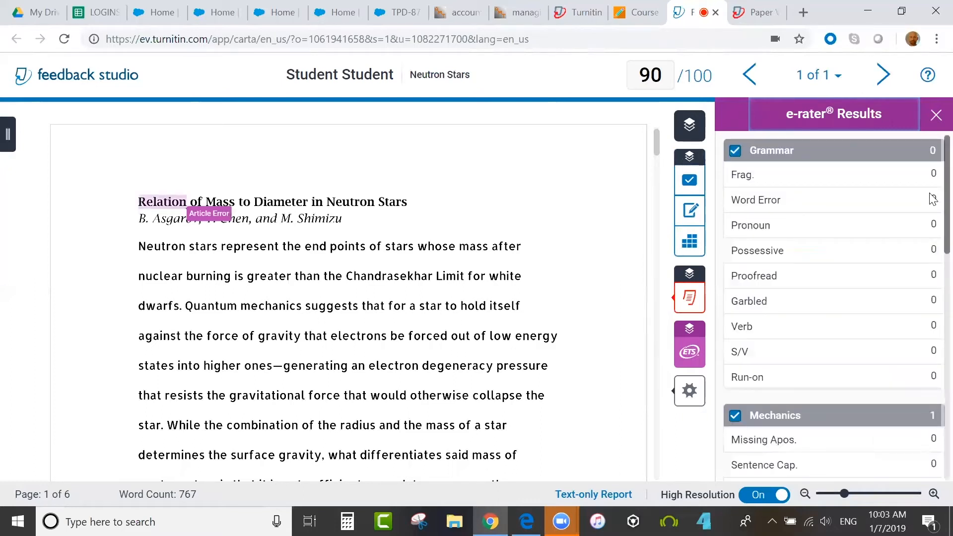
scroll(933, 199, down, 8)
scroll(932, 380, down, 4)
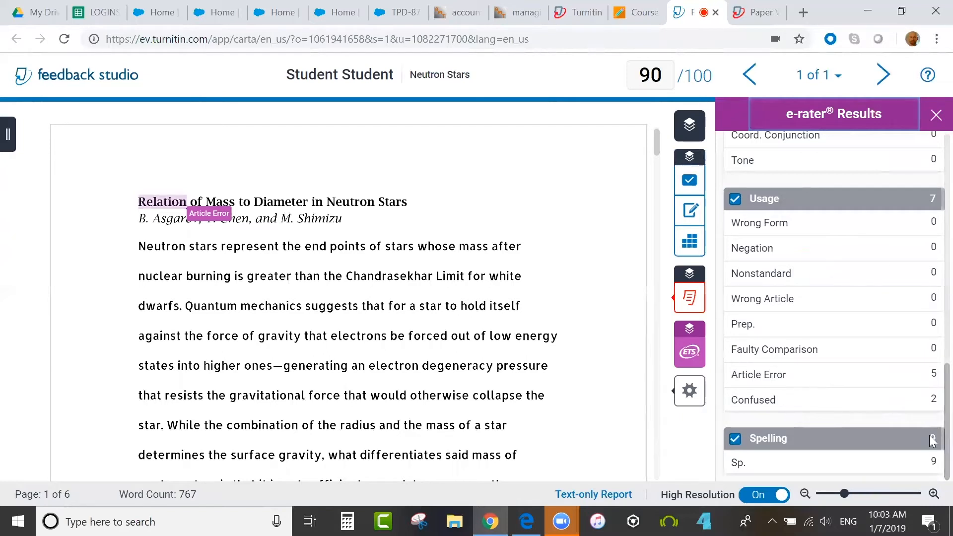
scroll(933, 156, up, 10)
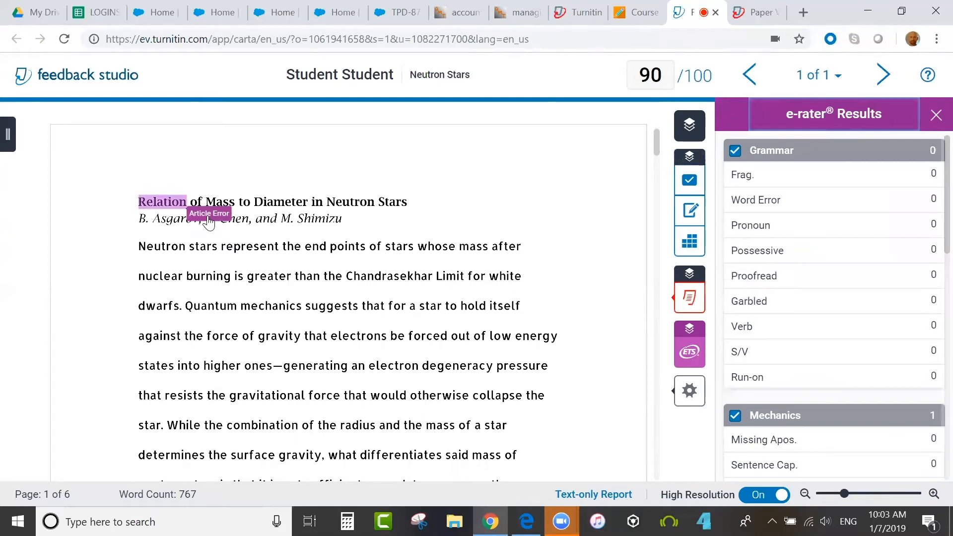
Step: Dismiss the e-rater Article Error mark on "Relation" in the paper's title
click(212, 222)
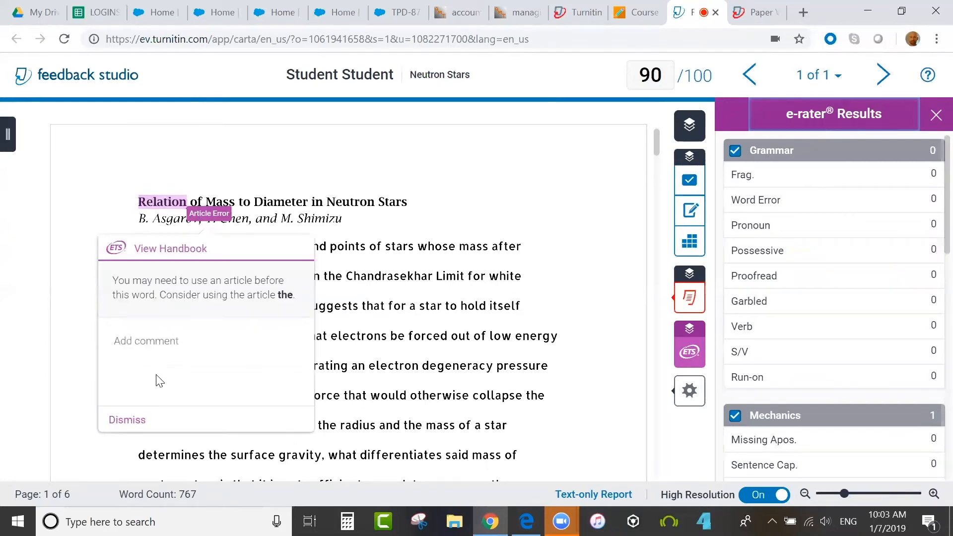
click(127, 420)
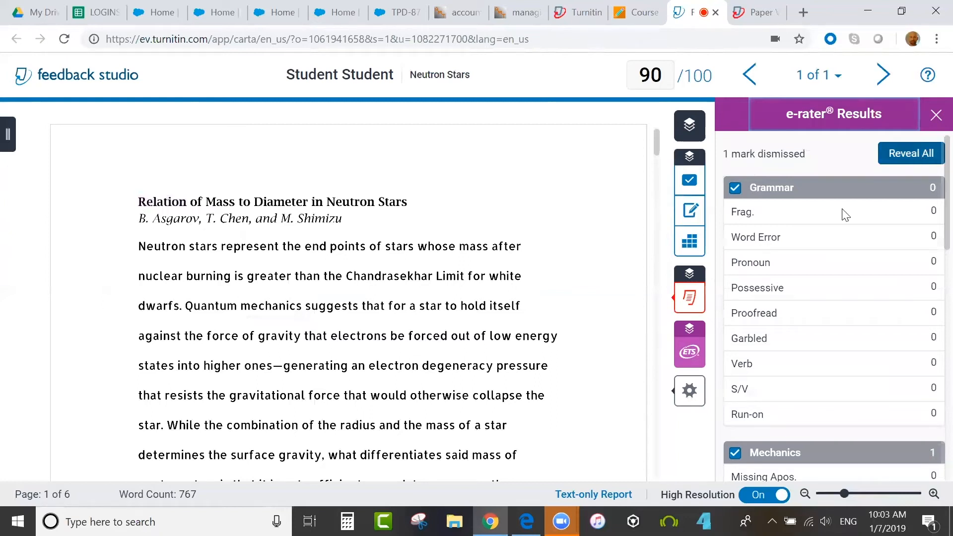
click(927, 155)
scroll(933, 191, down, 1)
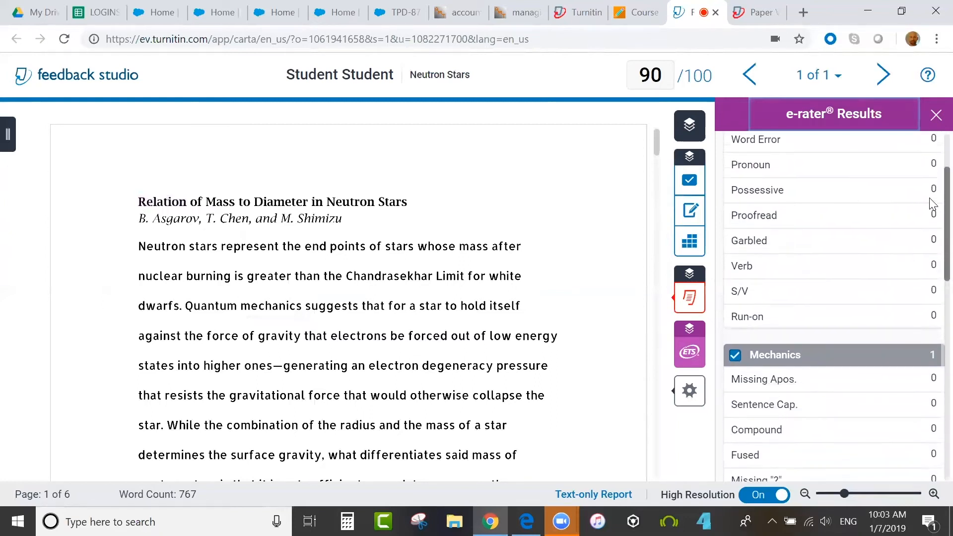
scroll(932, 177, up, 2)
Step: Add the comment "comment" to the e-rater Article Error mark beside "higher gravity"
drag(657, 147, 656, 193)
scroll(366, 193, up, 5)
click(344, 232)
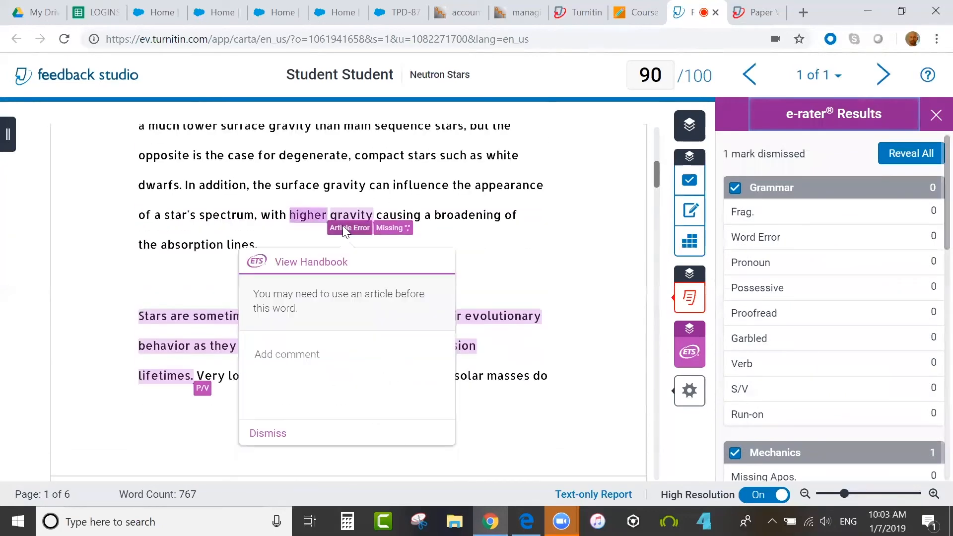
click(301, 367)
text(comment)
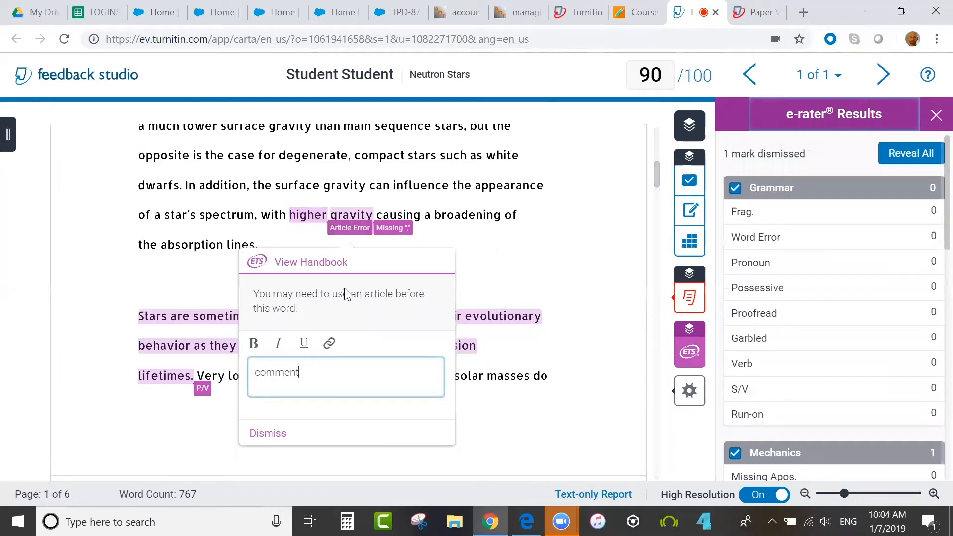
Step: View the Article Error handbook page at the English Learners level, and return to the paper, acknowledging the Update Error
click(301, 264)
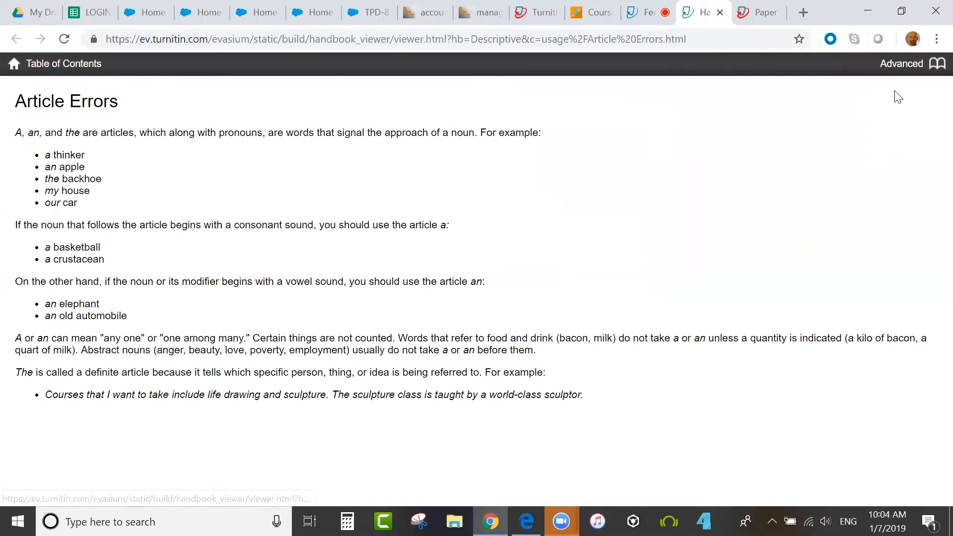
mouse_move(902, 88)
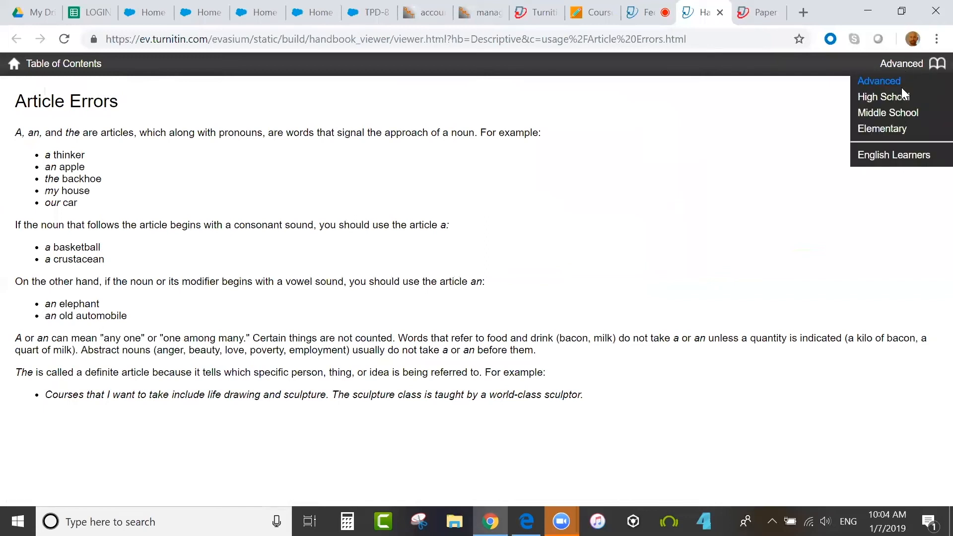
click(895, 156)
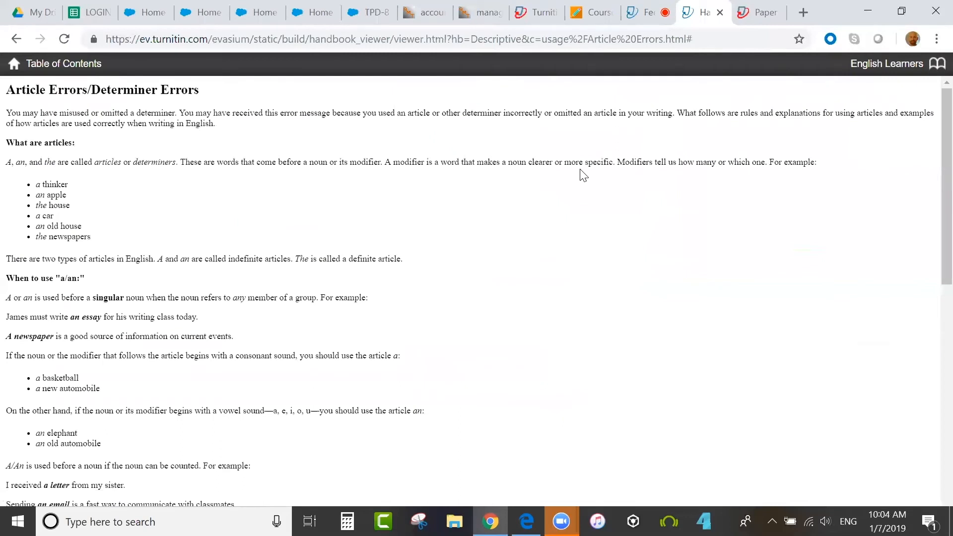
click(647, 14)
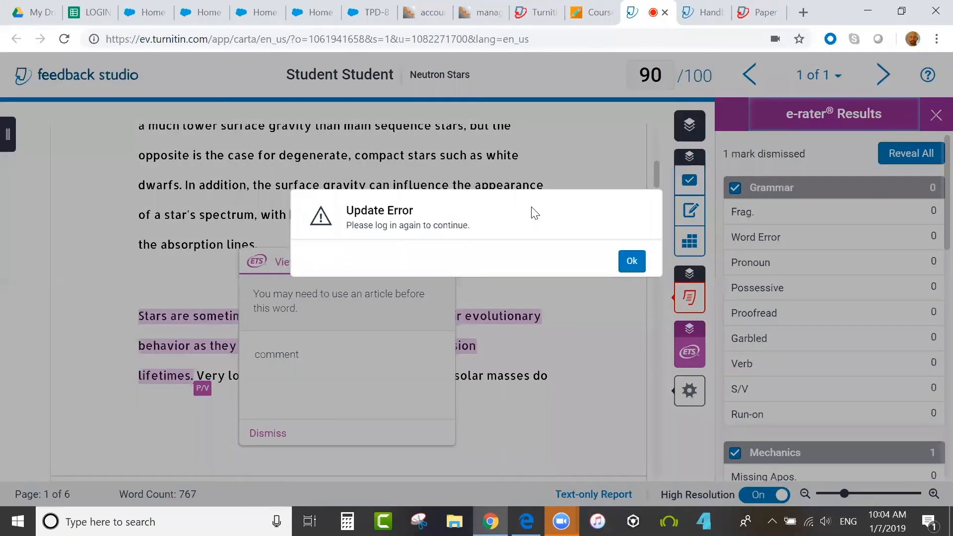
click(637, 263)
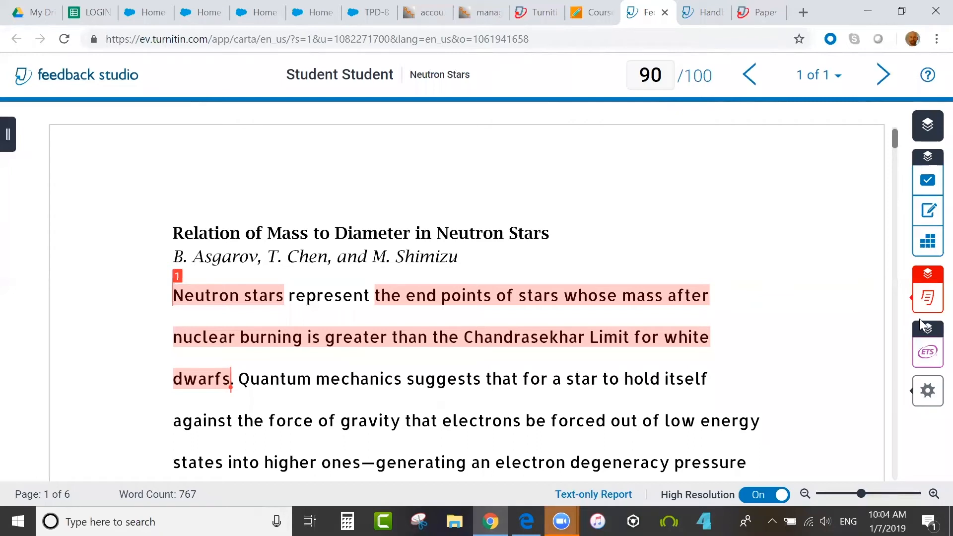
Step: Enlarge the paper slightly, and view the download options available for the submission
mouse_move(861, 493)
mouse_down()
mouse_move(895, 497)
mouse_move(852, 504)
mouse_move(873, 493)
mouse_up()
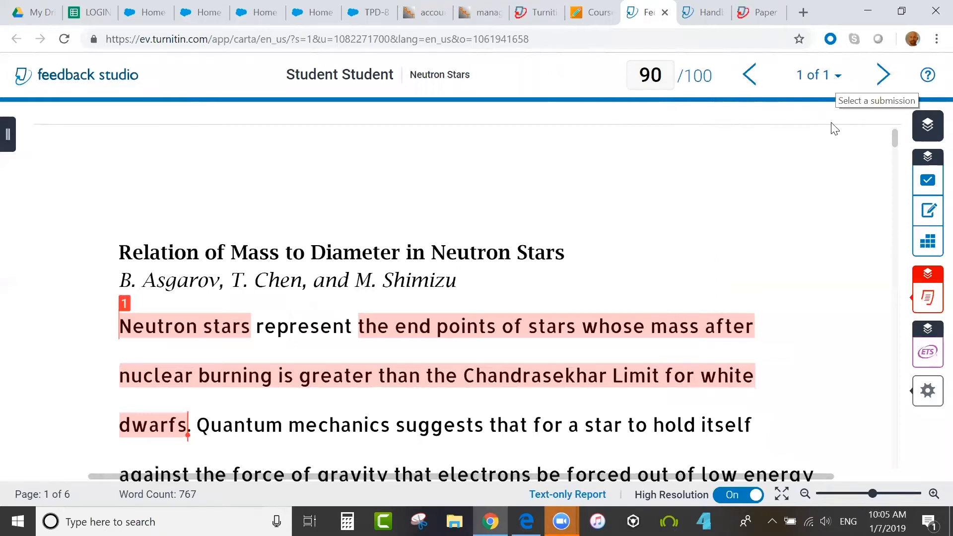
click(925, 391)
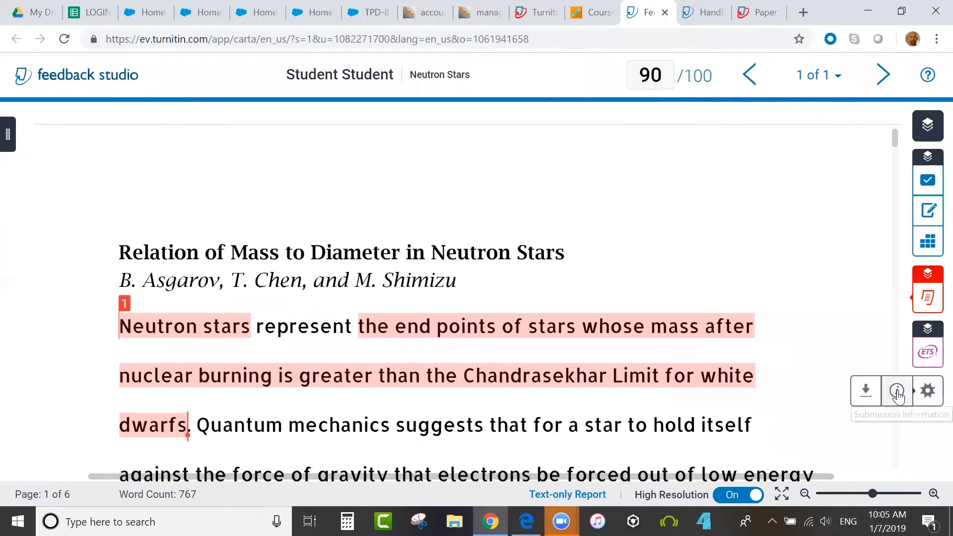
click(866, 390)
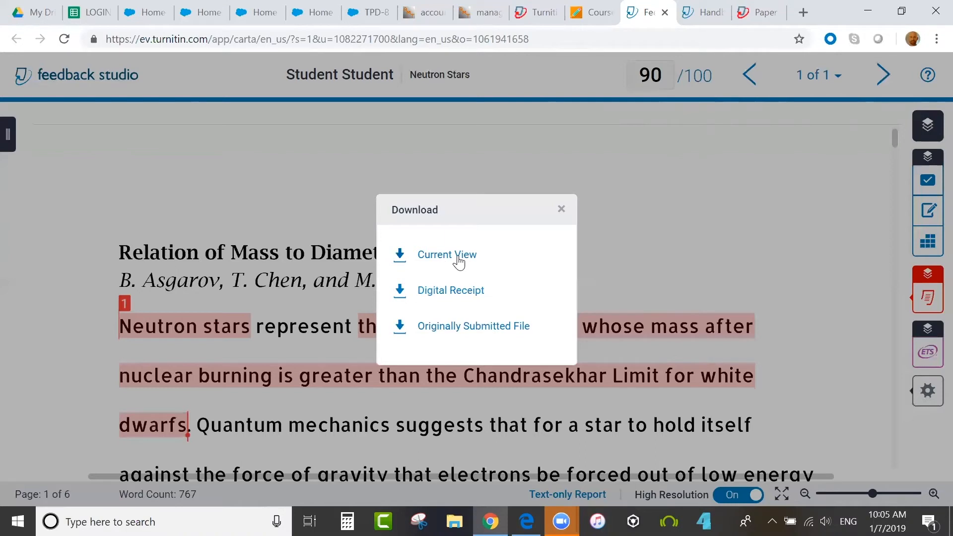
click(562, 209)
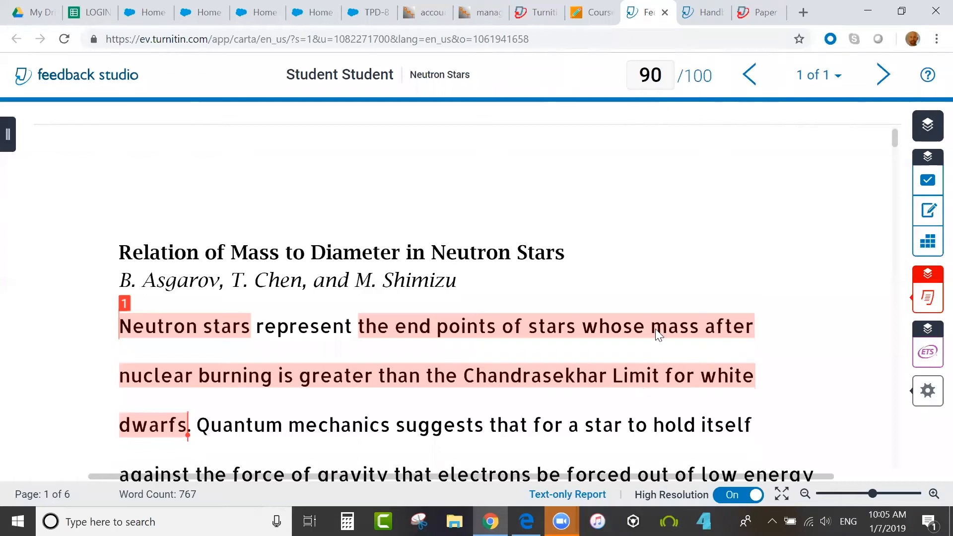
Step: Return to the Turnitin Paper 01072019 submissions inbox in Blackboard and start a new PeerMark assignment for Part 1
click(602, 16)
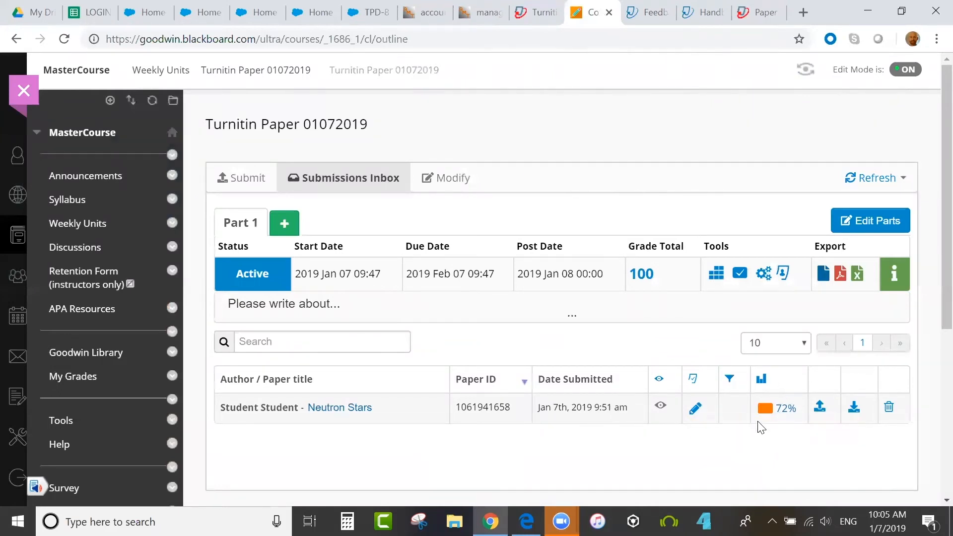
click(533, 42)
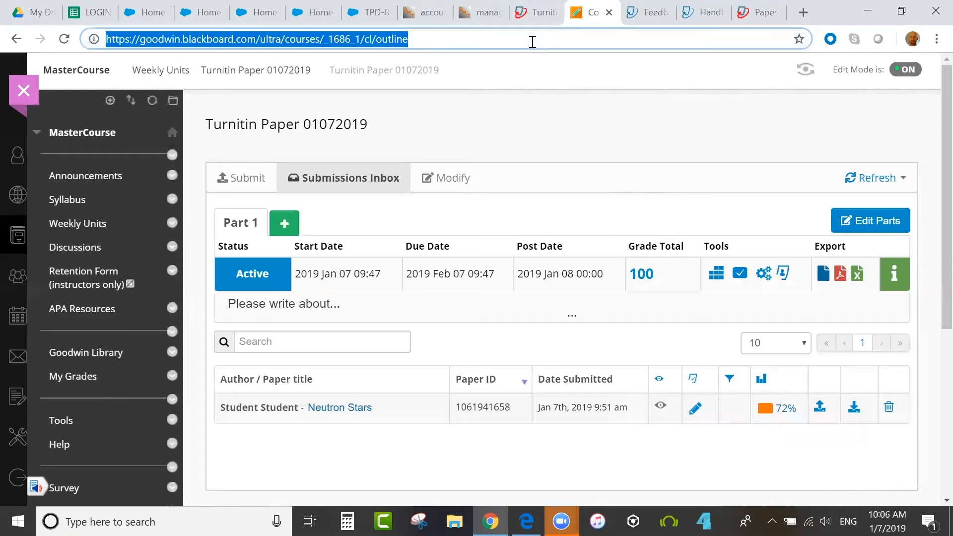
key(Return)
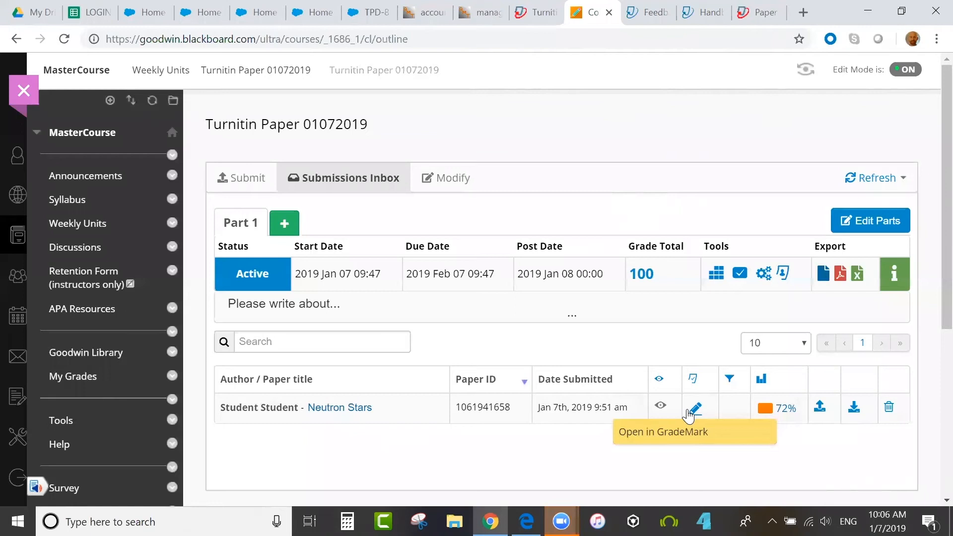
click(764, 275)
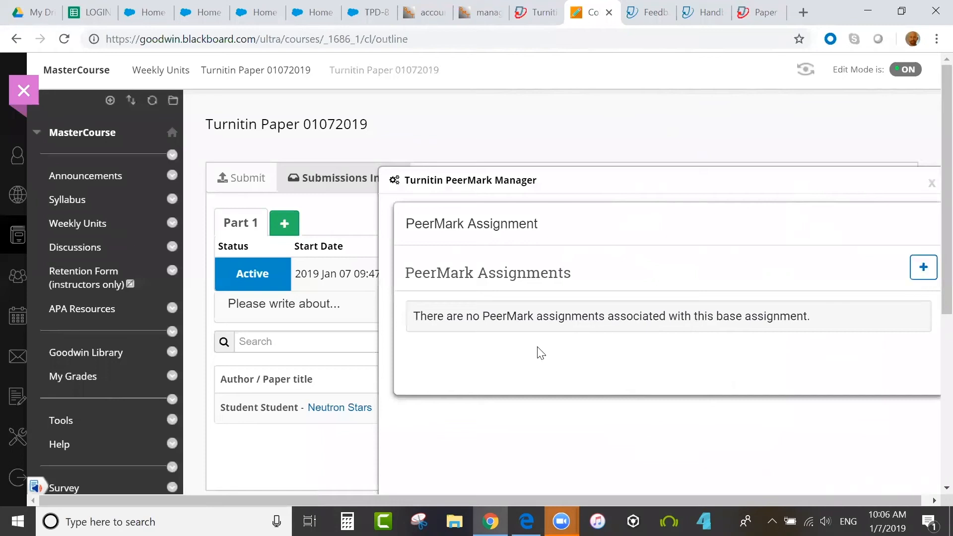
click(923, 271)
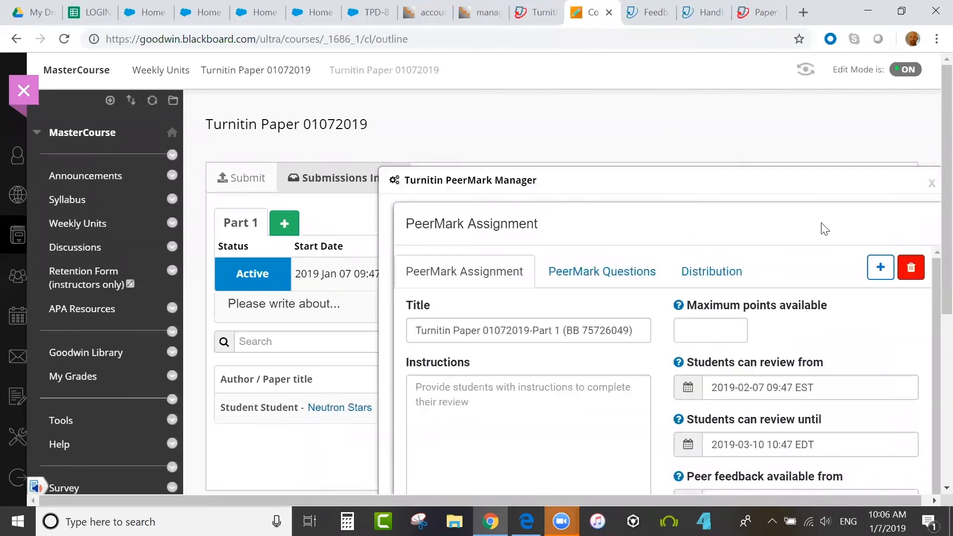
Step: Retitle the PeerMark assignment so its name begins with "Peer Review of Turnitin Paper 01072019-Part 1"
scroll(932, 283, down, 2)
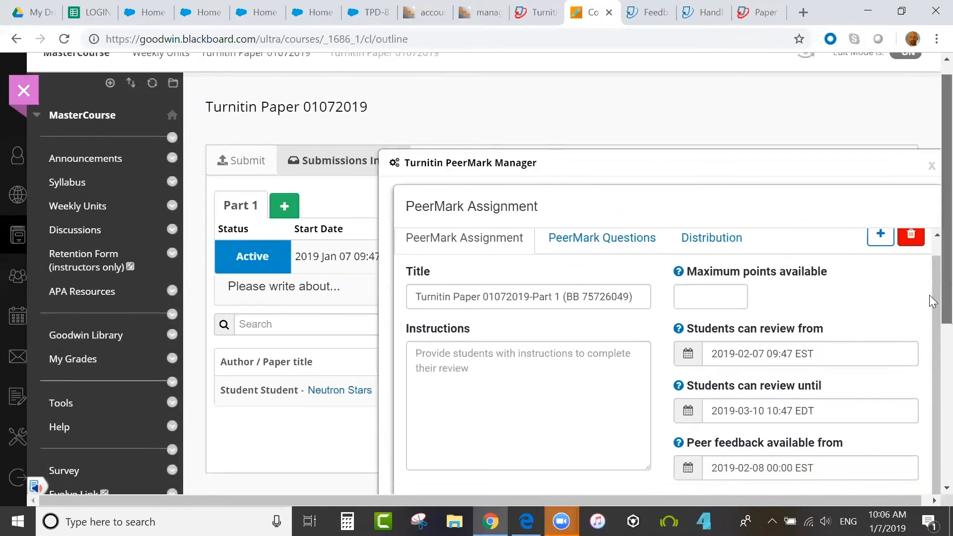
scroll(932, 302, down, 3)
click(417, 177)
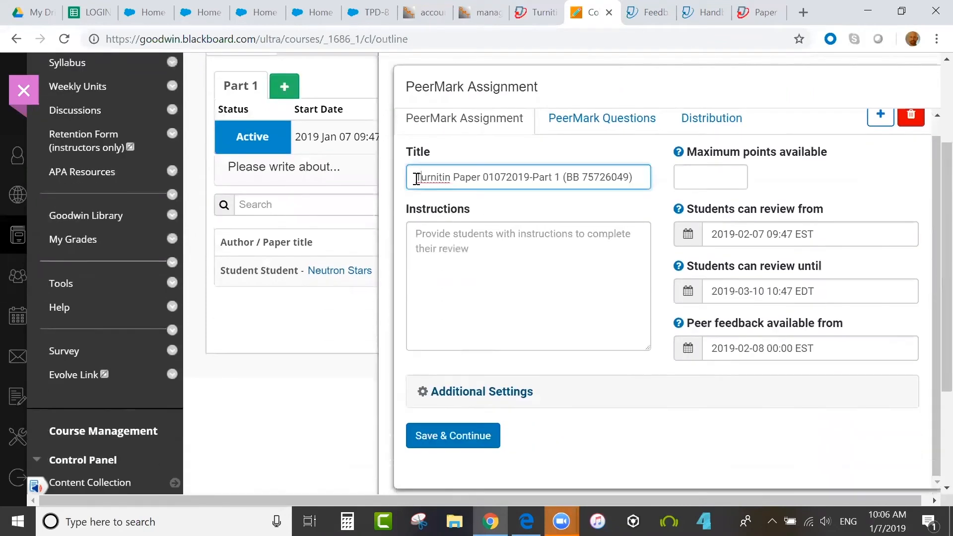
key(Delete)
key(Delete)
key(Delete)
key(Delete)
text(Peer Review of Turn)
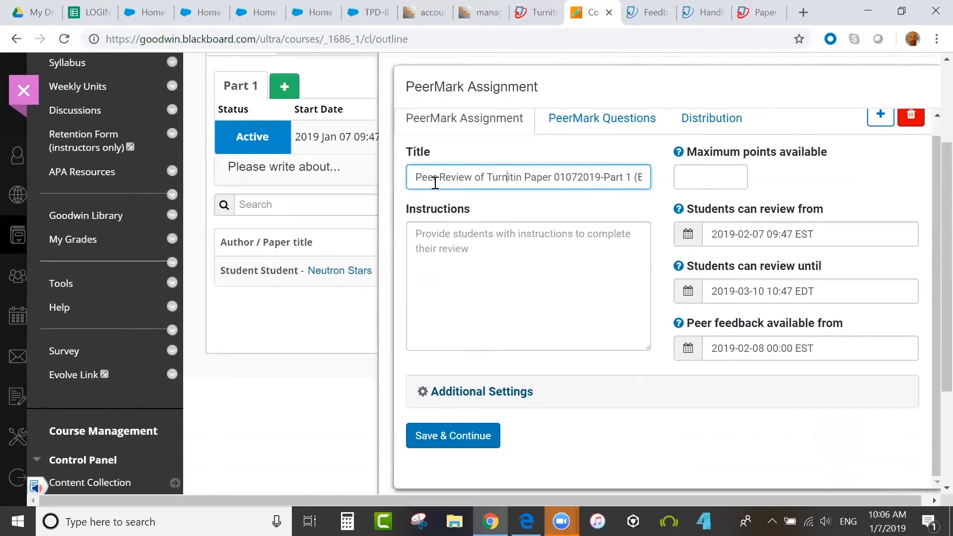
Step: Enter the instructions "Please review another student paper." and set the maximum points available to 10
click(469, 251)
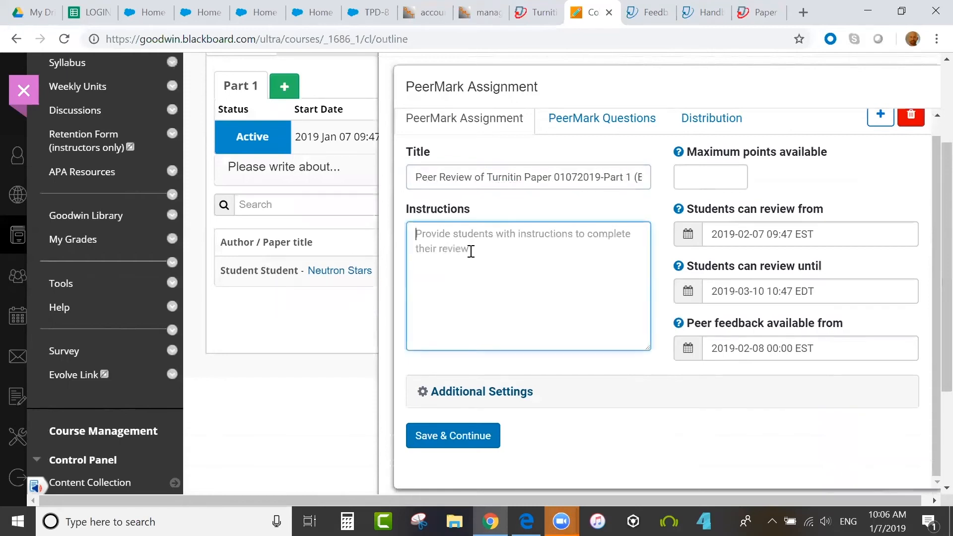
text(Please review)
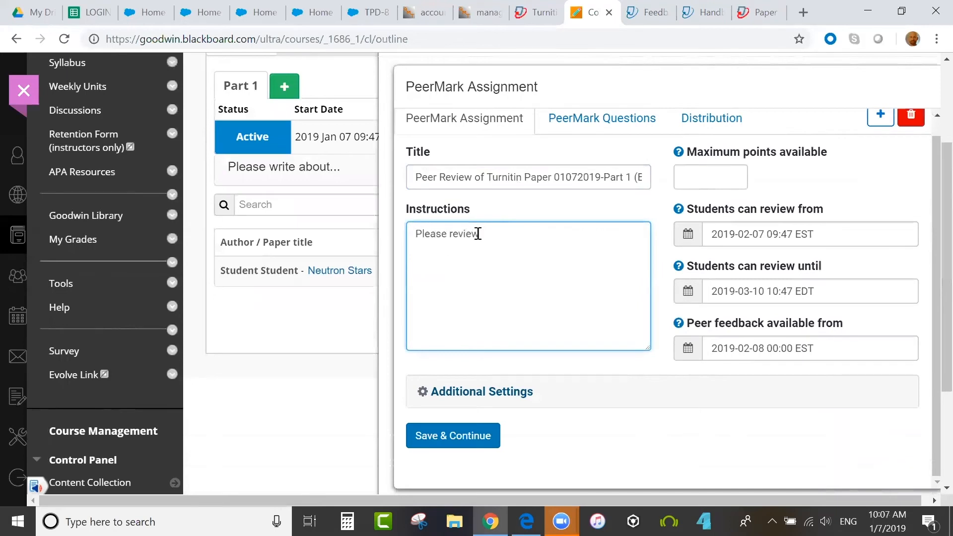
text( andther student paper.)
click(708, 181)
text(10)
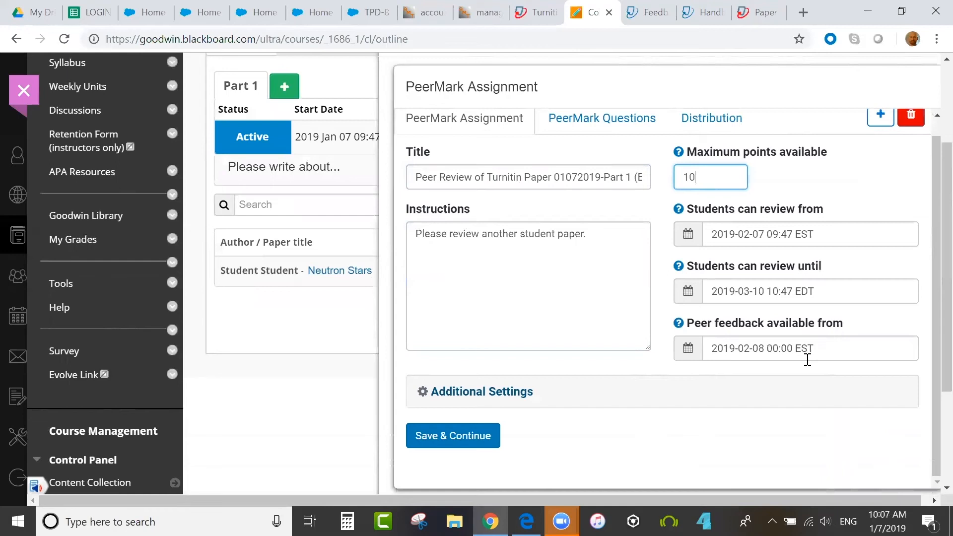
Step: Expand the assignment's additional settings, try awarding maximum points on review, and set that option back to No
scroll(929, 332, down, 1)
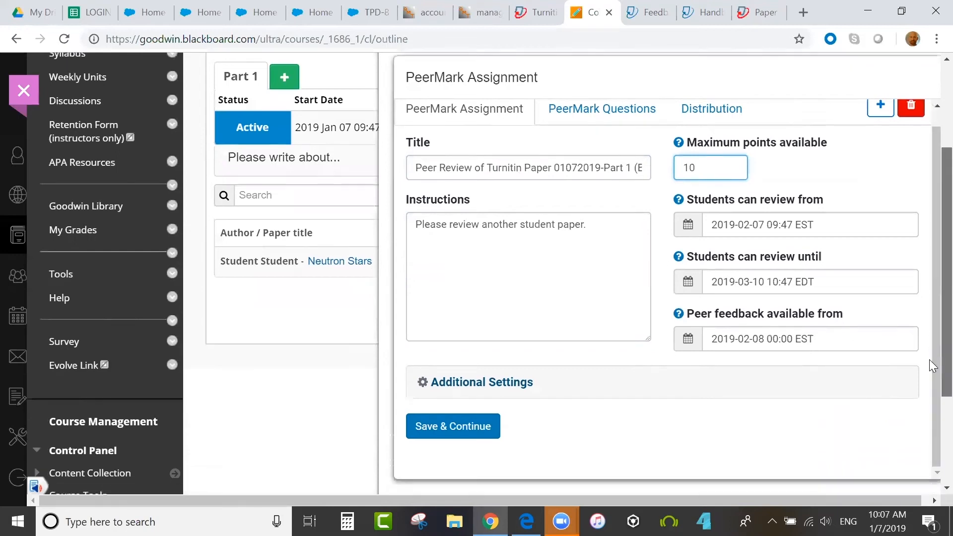
click(497, 339)
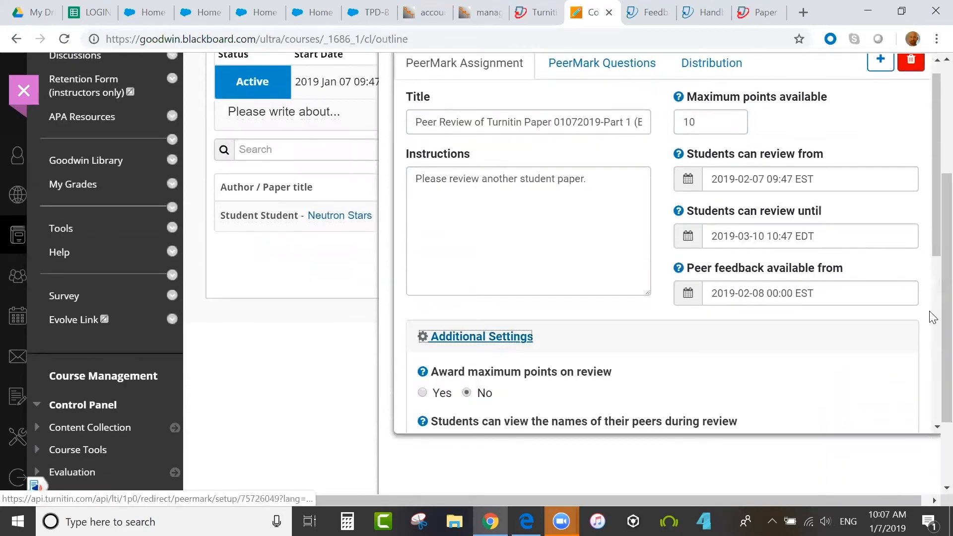
drag(934, 248, 931, 353)
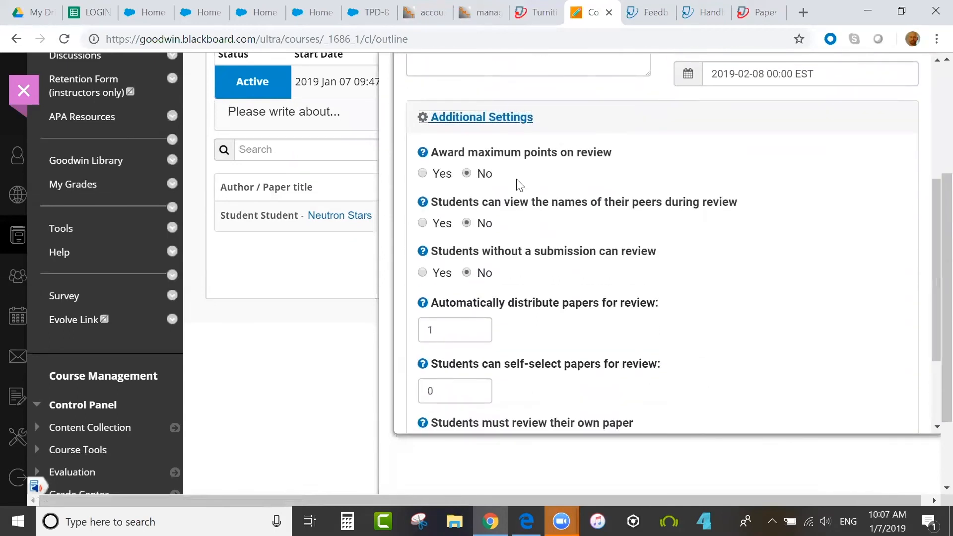
click(423, 174)
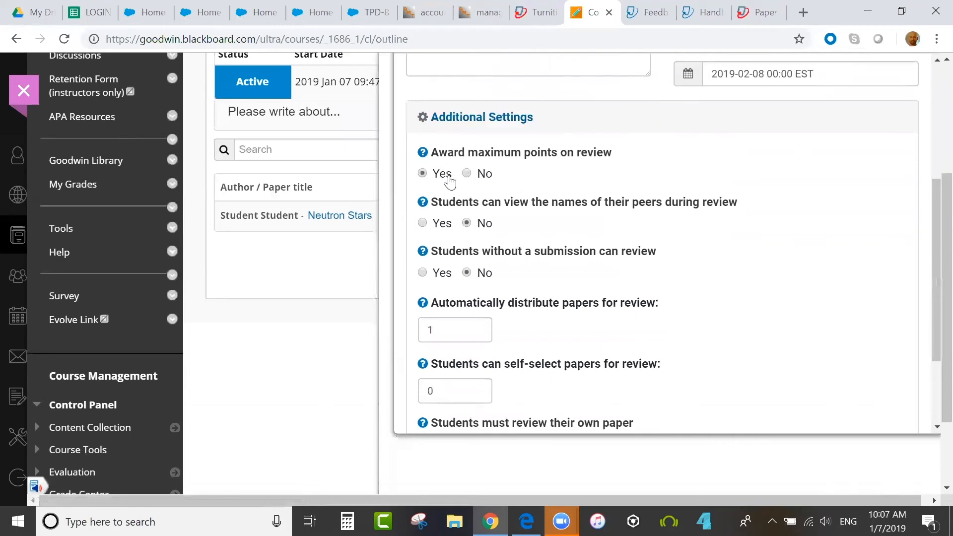
click(466, 174)
Step: Set the number of papers students can self-select for review to 1 and require students to review their own paper
drag(929, 250, 930, 316)
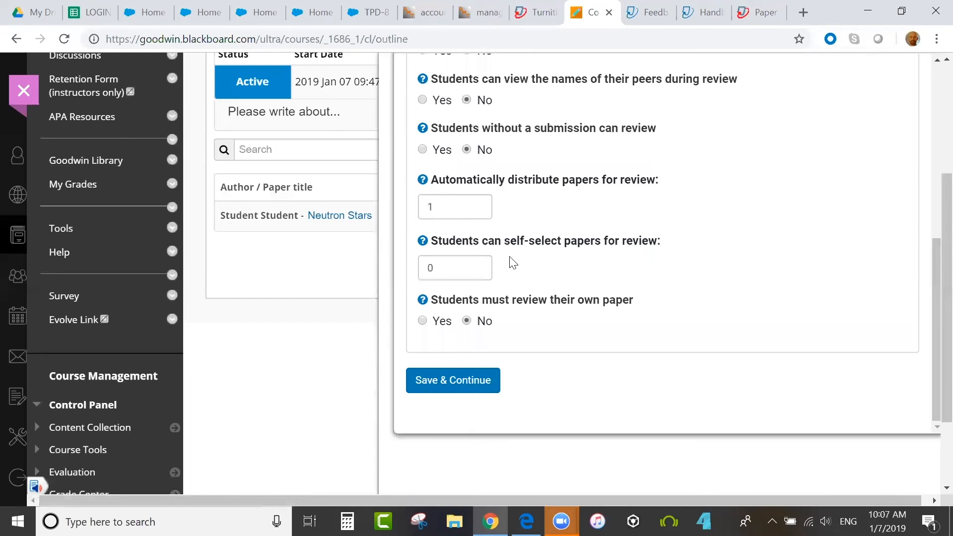
click(478, 264)
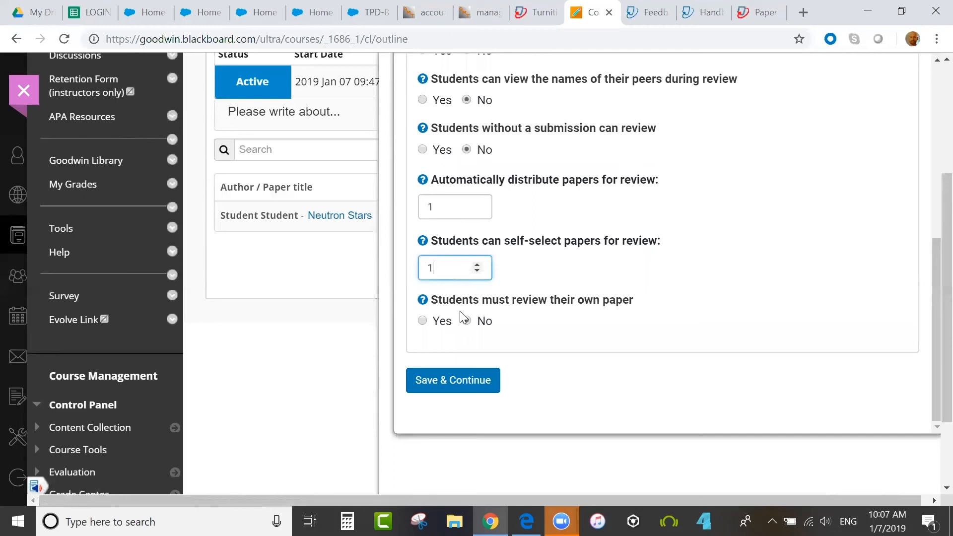
click(423, 321)
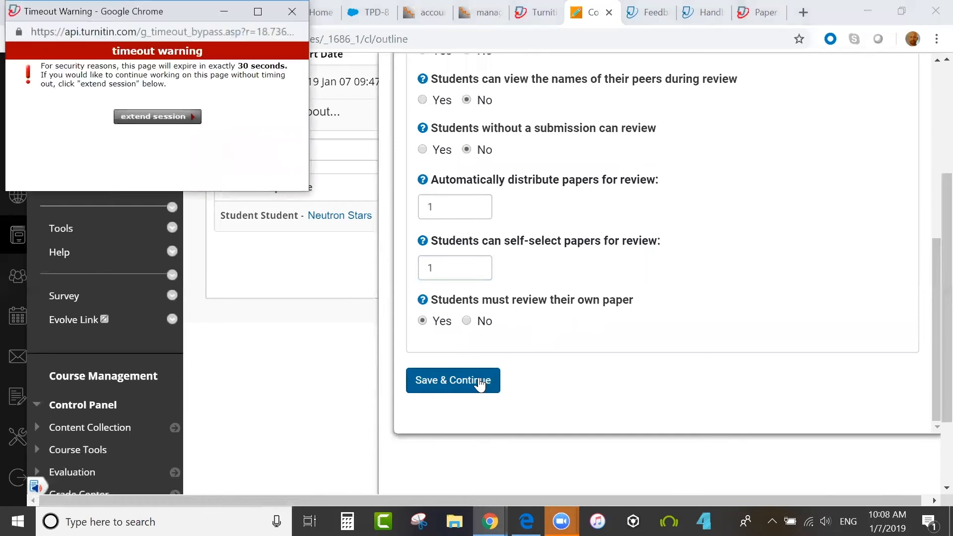
Step: Extend the Turnitin session, save the PeerMark assignment settings, and open the assignment's PeerMark questions
click(183, 128)
click(460, 382)
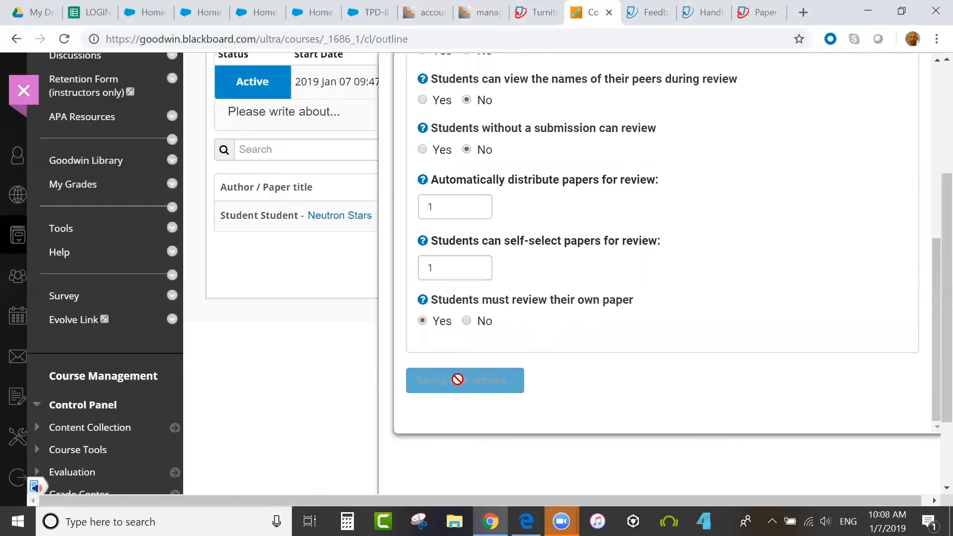
drag(933, 162, 931, 160)
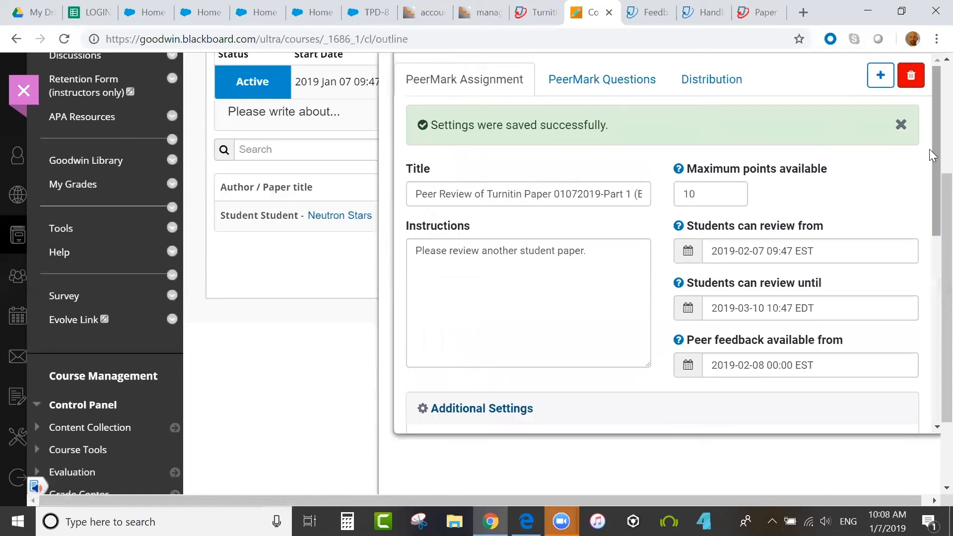
click(597, 91)
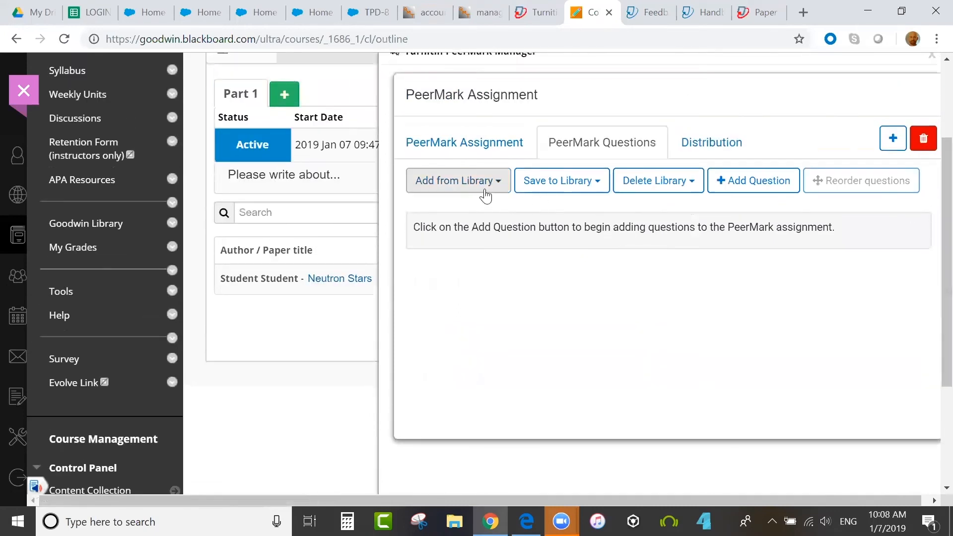
Step: Examine the Free Response and Scale question types in a new PeerMark question, and discard the question
click(725, 181)
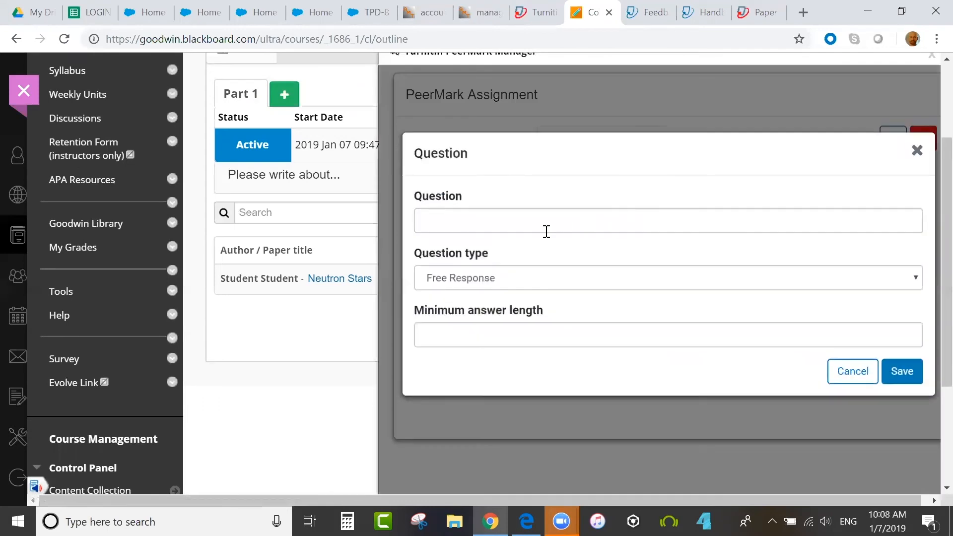
click(617, 281)
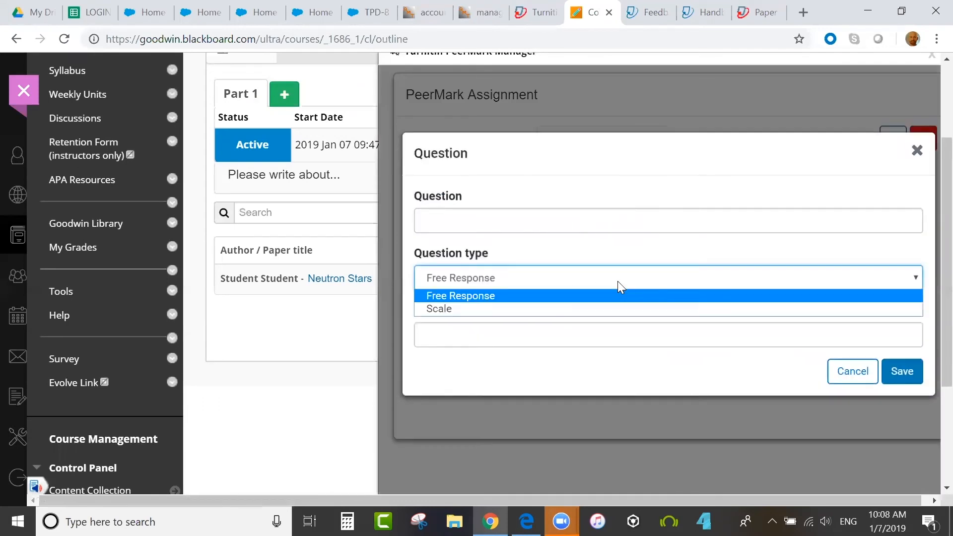
click(612, 308)
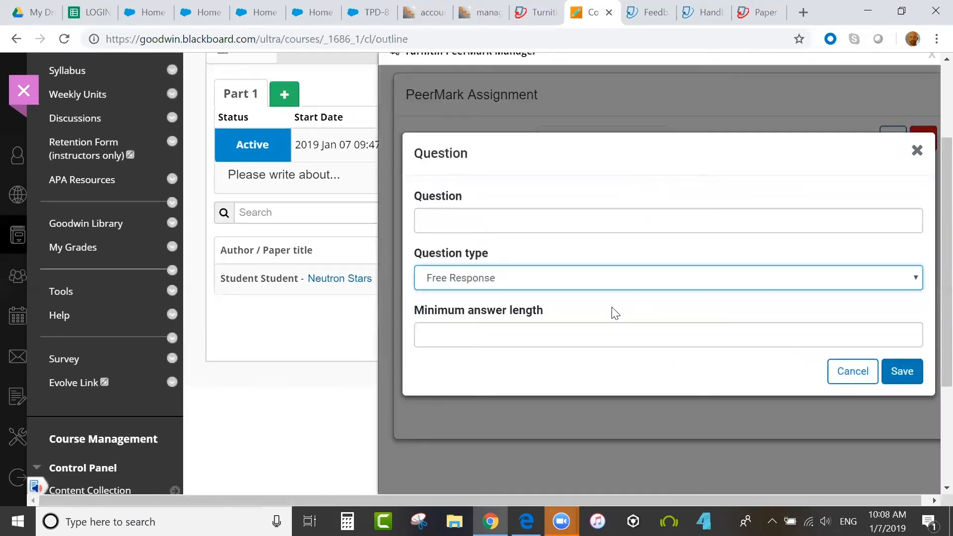
click(635, 278)
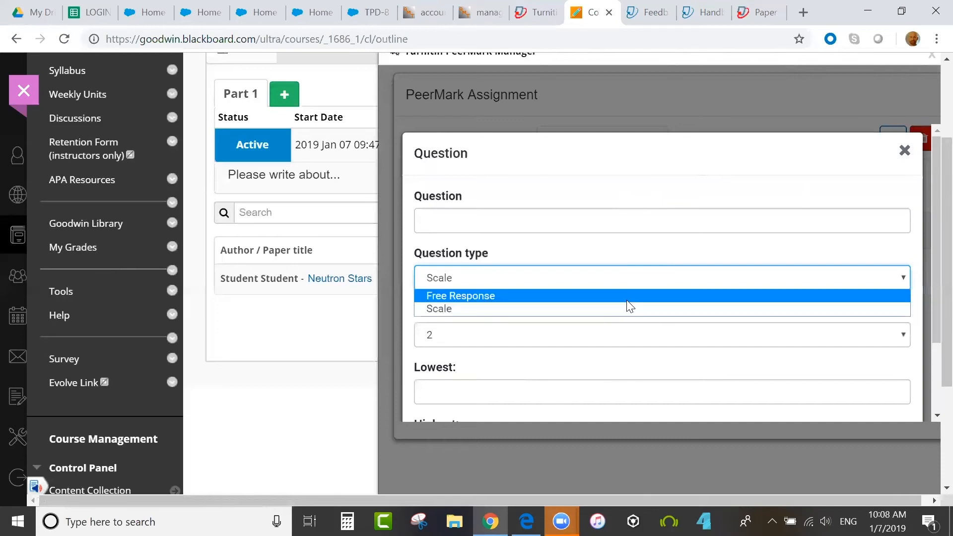
click(604, 373)
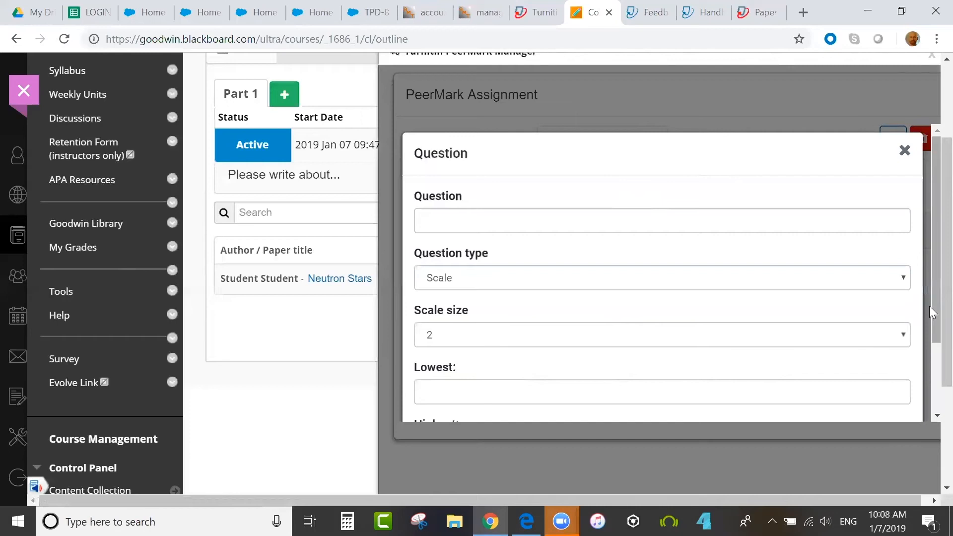
mouse_move(931, 306)
mouse_down()
mouse_move(931, 354)
mouse_move(929, 317)
mouse_up()
click(513, 266)
click(503, 286)
click(536, 340)
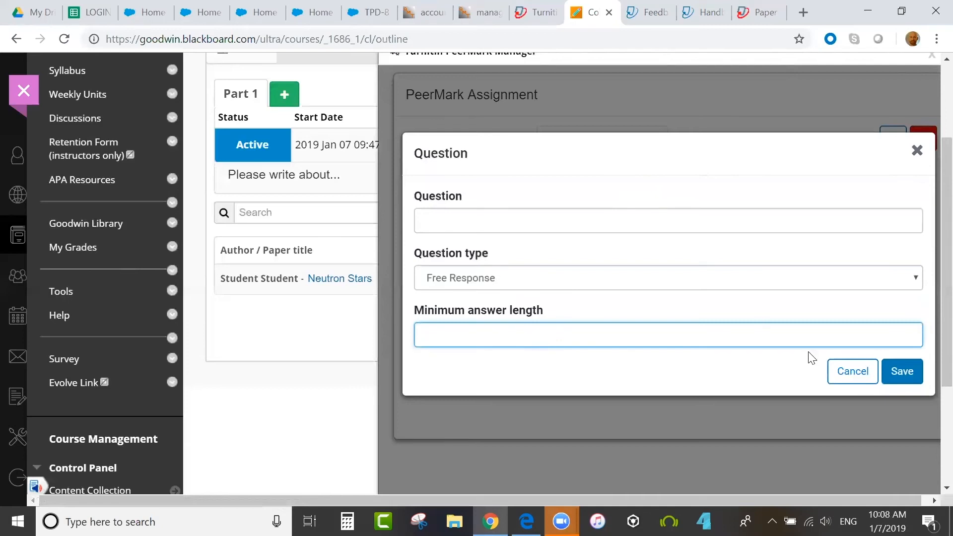
click(848, 374)
Step: Add the overall readability rating question and the question about the most and least interesting points from the Sample Library to the PeerMark assignment
click(456, 189)
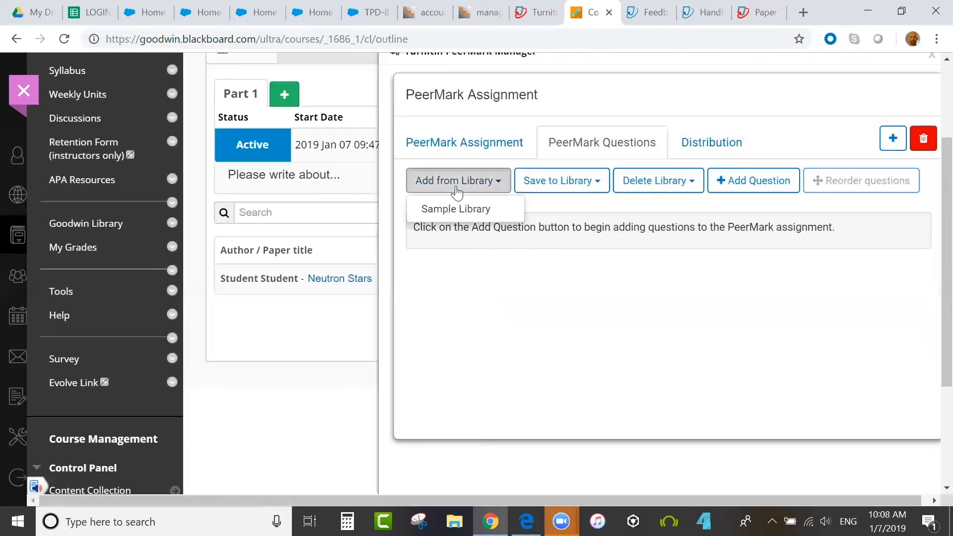
click(596, 184)
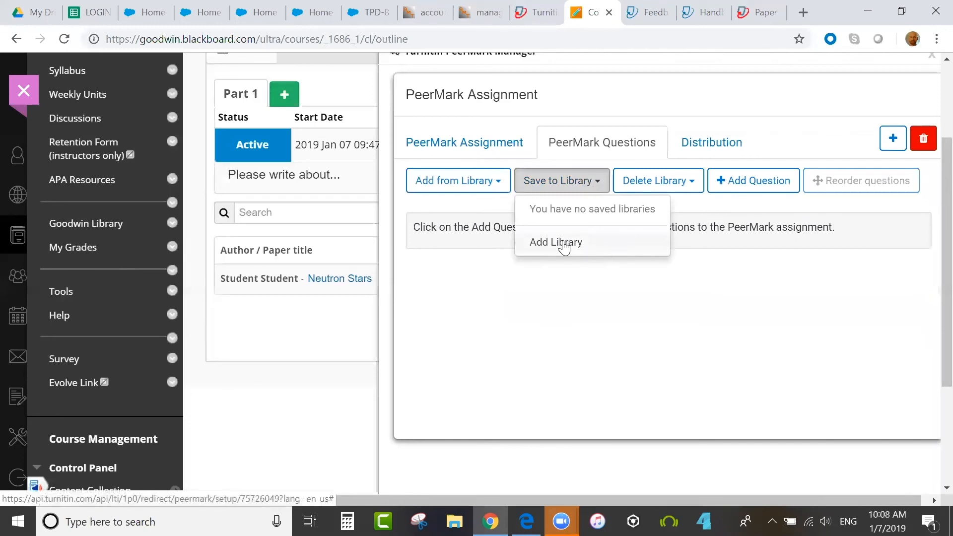
click(478, 187)
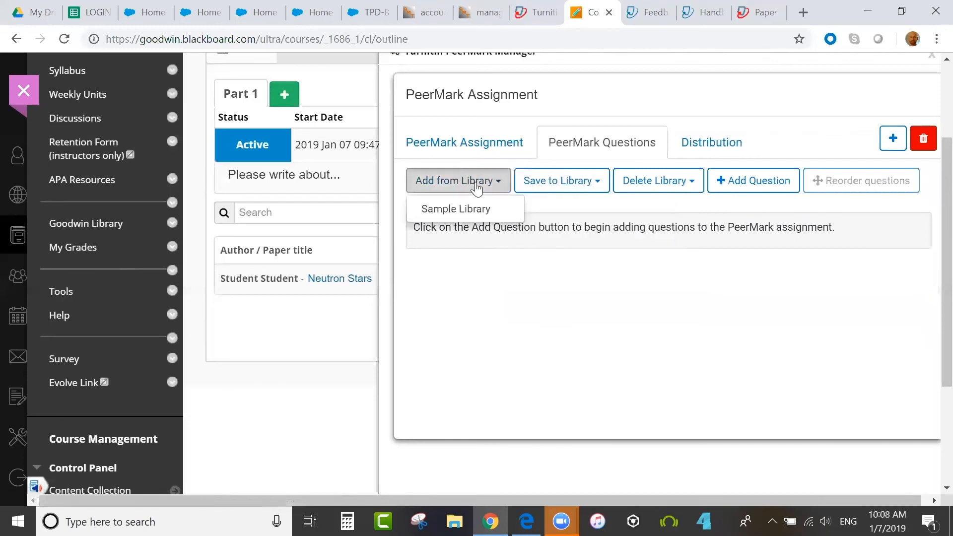
click(467, 213)
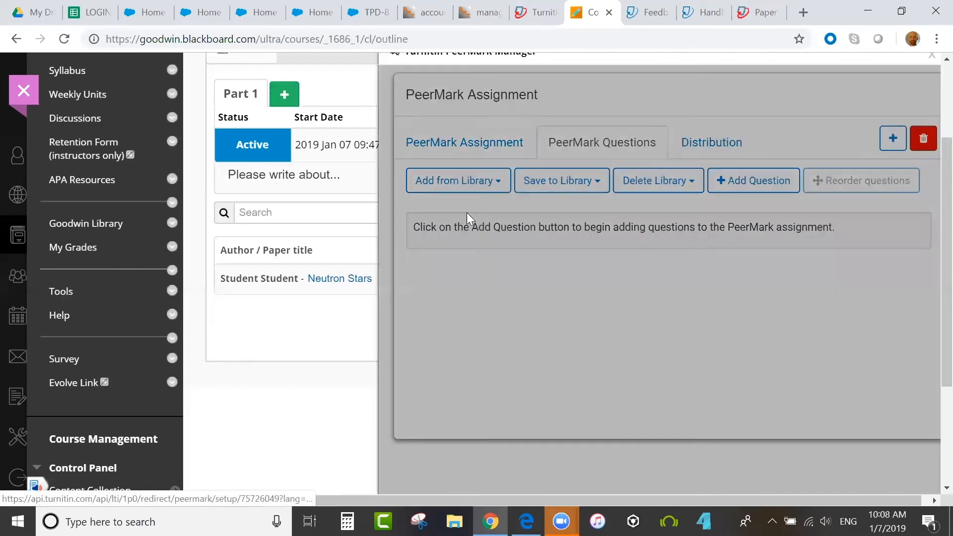
click(406, 151)
click(406, 209)
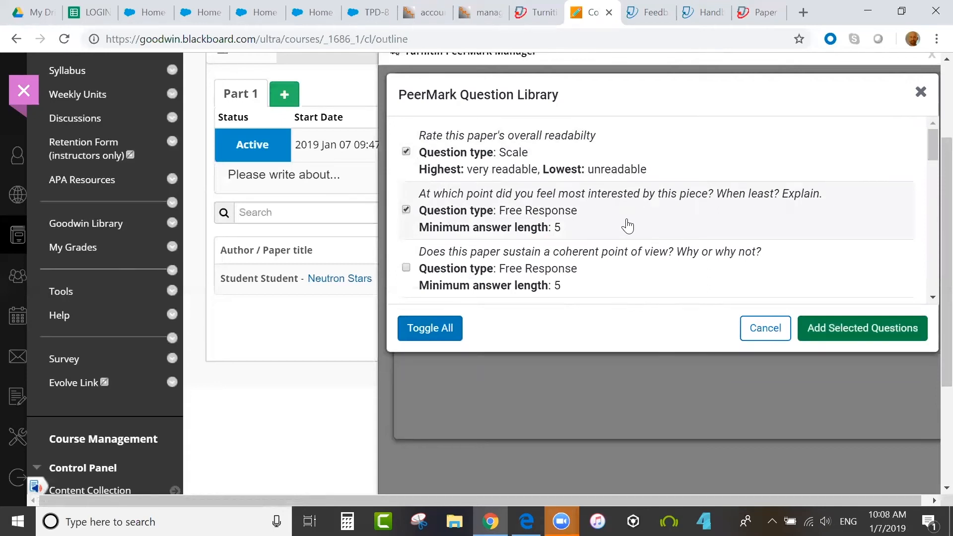
click(852, 339)
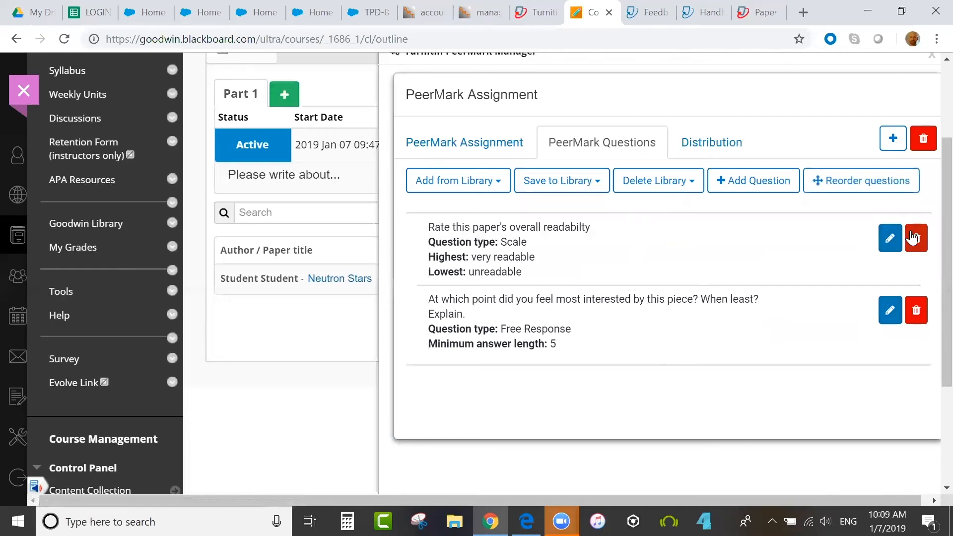
Step: Try to move the free response question above the readability question, and save the question order
click(848, 182)
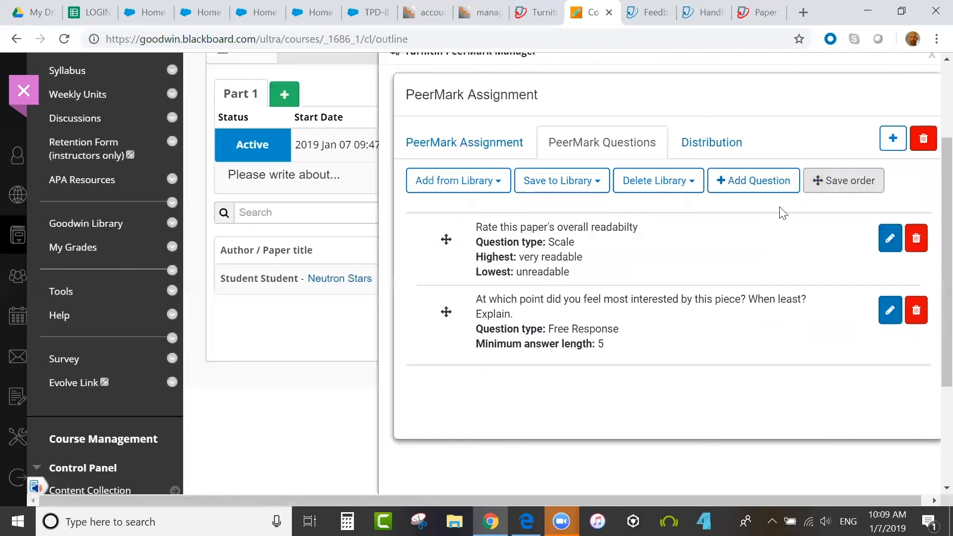
drag(612, 313, 583, 233)
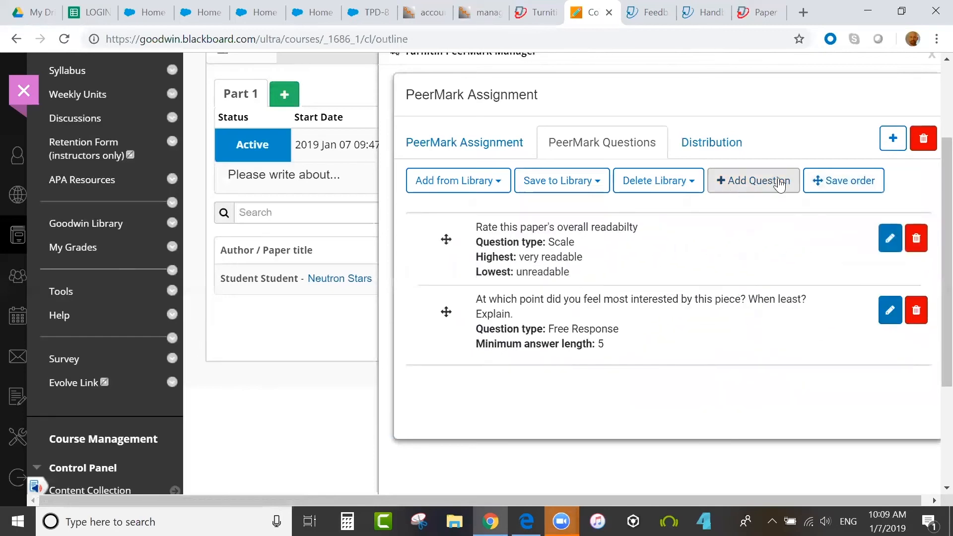
click(859, 180)
mouse_move(947, 273)
mouse_down()
mouse_move(947, 233)
mouse_move(947, 271)
mouse_up()
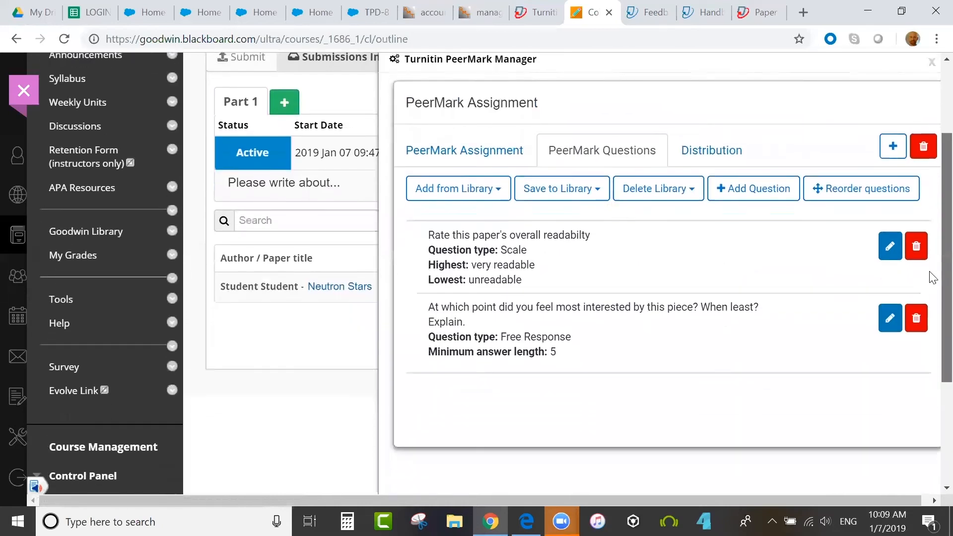
Step: Check the assignment's review distribution and its general settings, and close the PeerMark Manager
click(719, 160)
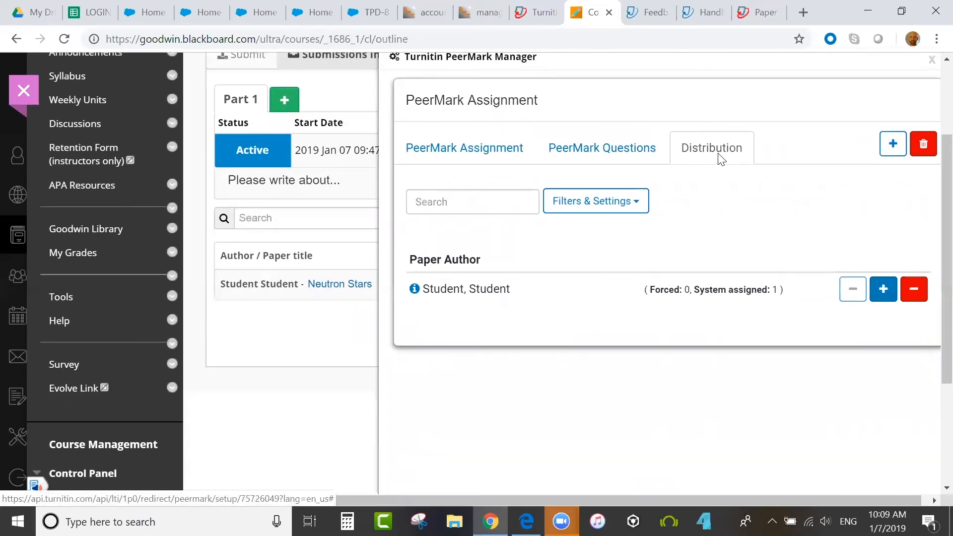
click(497, 141)
click(442, 459)
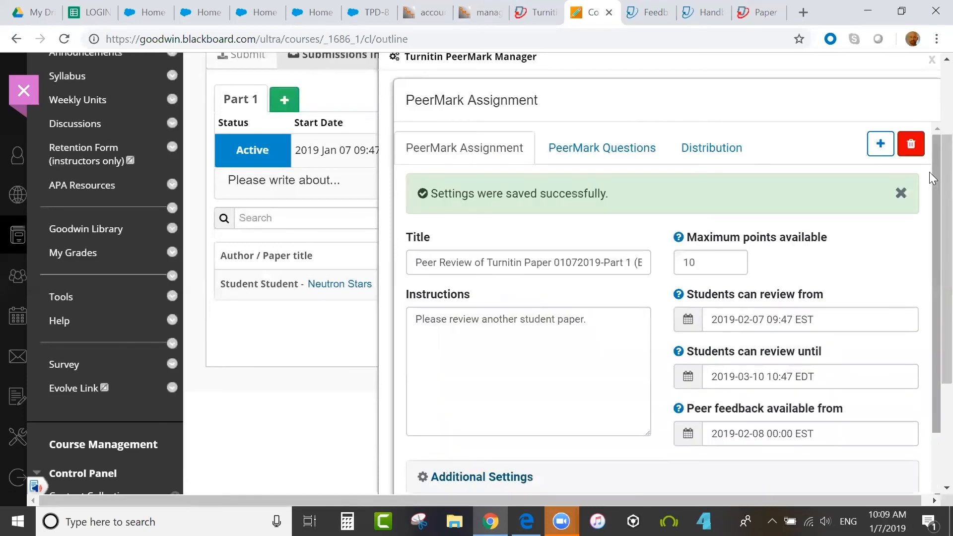
scroll(929, 172, up, 1)
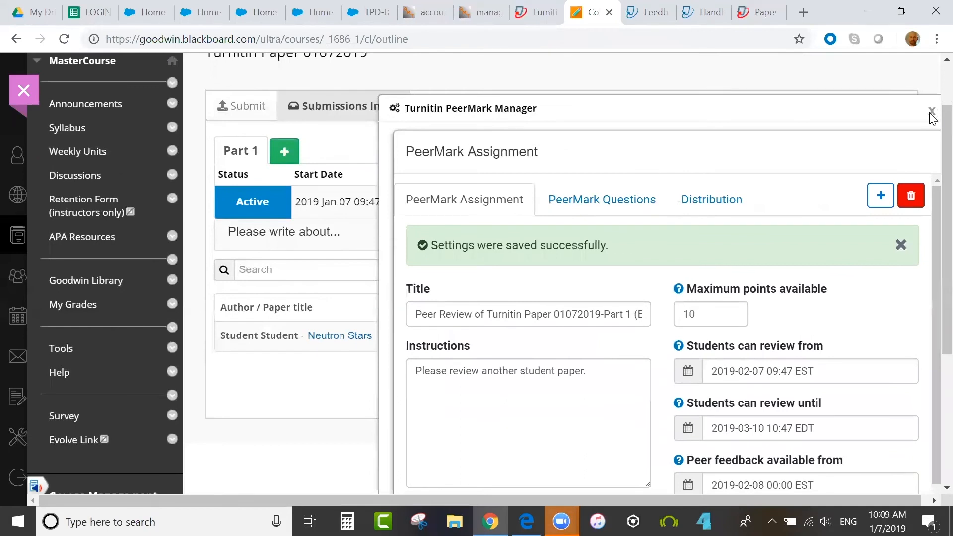
click(932, 112)
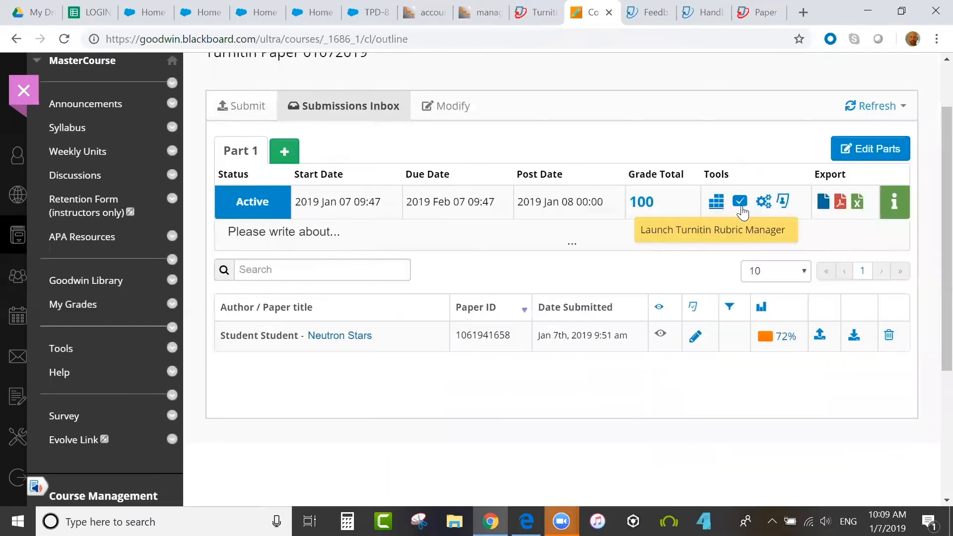
Step: Open the PeerMark reviews, start a review for the listed student, and maximize the review window
click(787, 204)
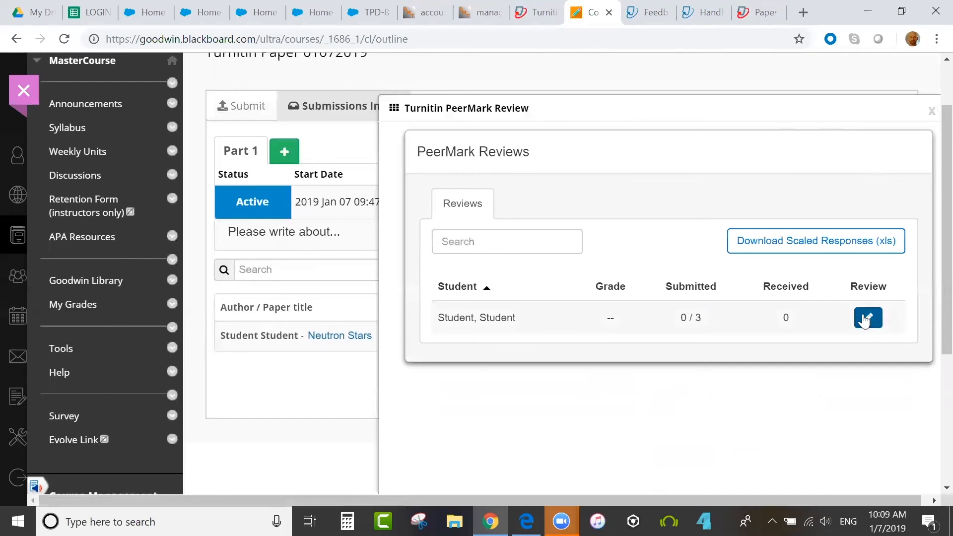
click(868, 322)
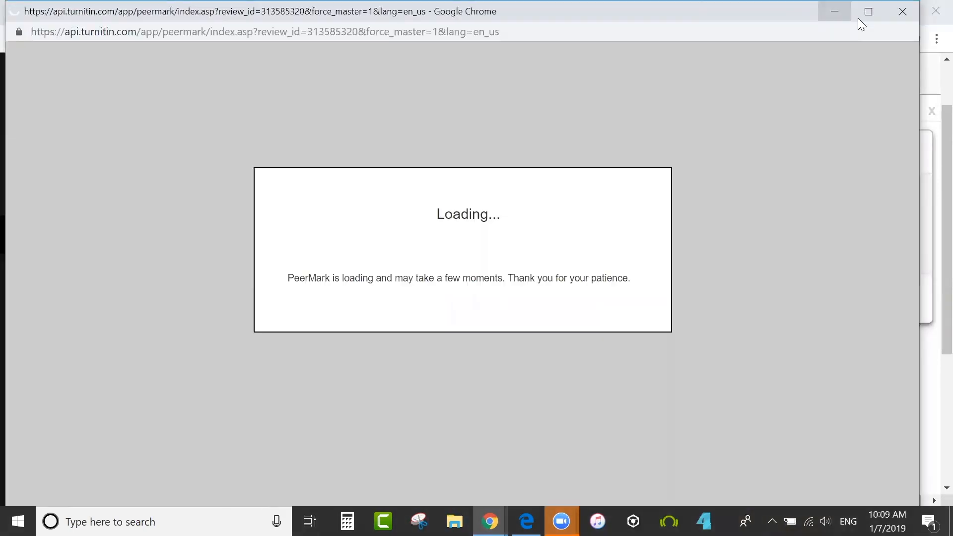
click(869, 15)
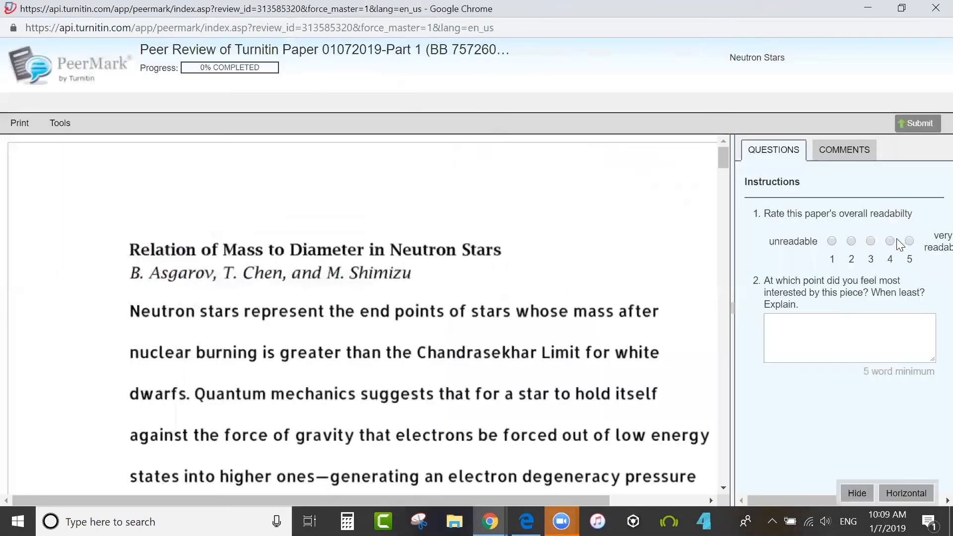
Step: Rate the paper's overall readability as 4 and answer the second question with "I was most interested in this paper when the student..."
click(891, 241)
click(793, 336)
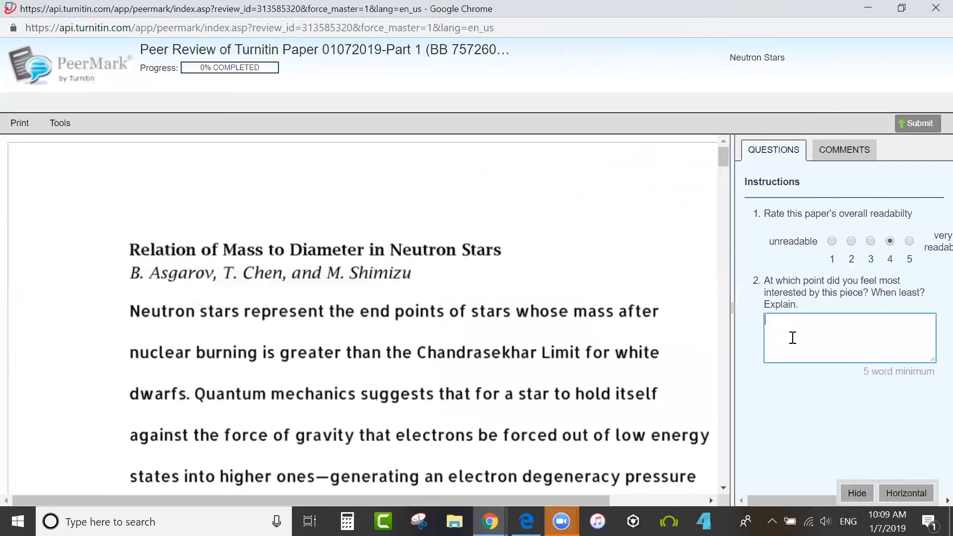
text(I was most interested in this paper when the student...)
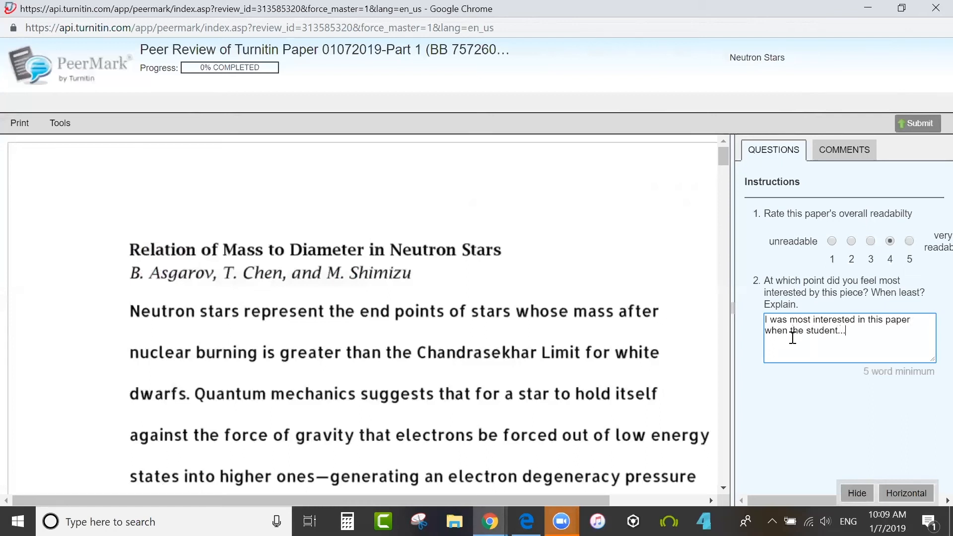
double_click(778, 394)
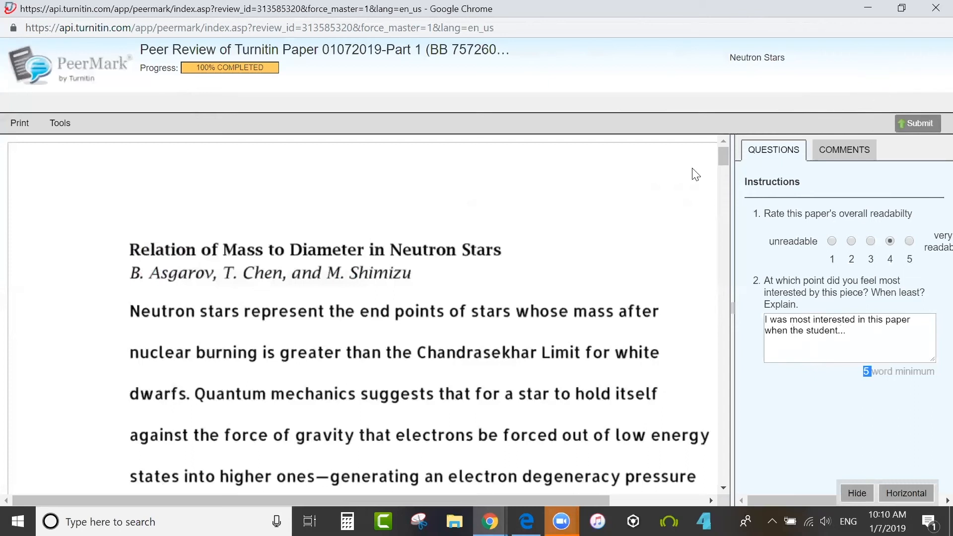
Step: Place an Awk. composition mark near "dwarfs" and an R/O mark near "against the" in the first paragraph
click(70, 129)
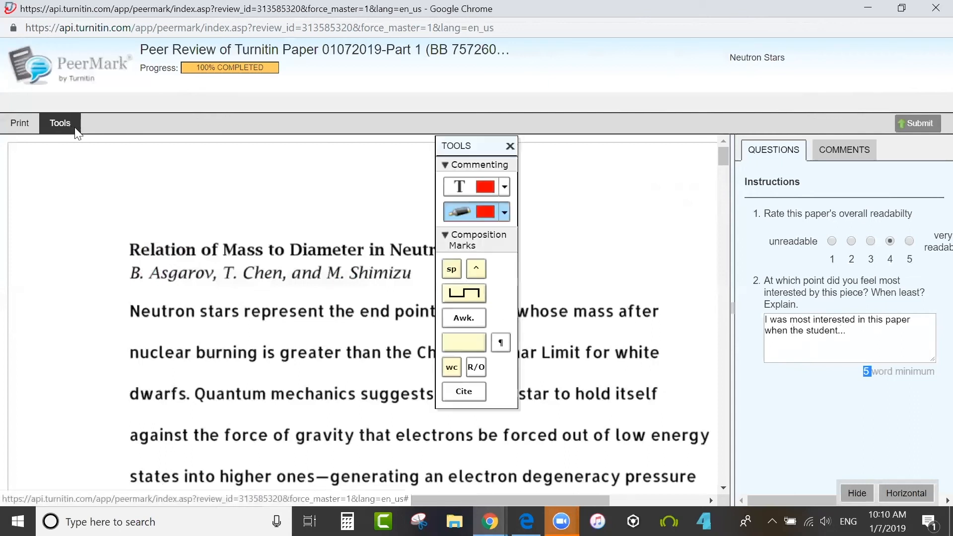
drag(475, 320, 181, 382)
drag(477, 372, 188, 426)
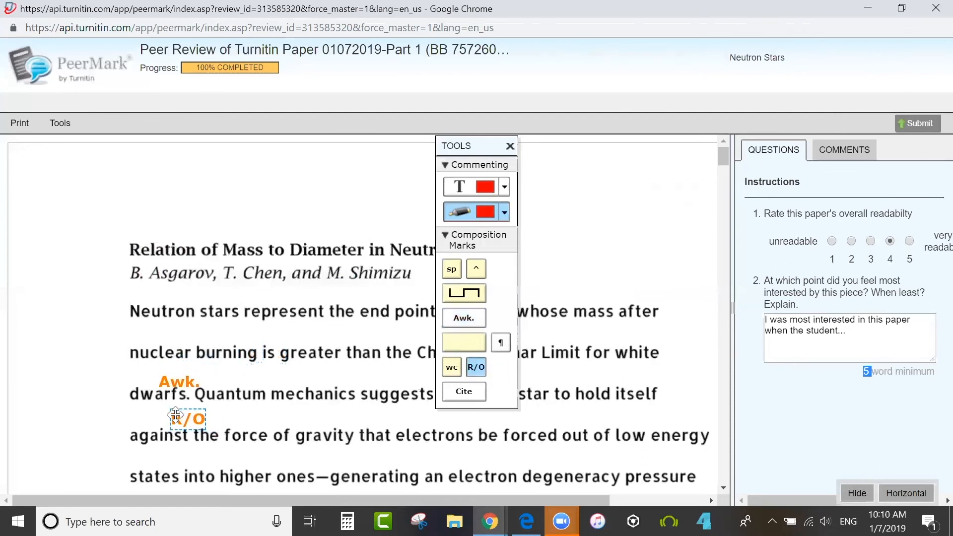
Step: Highlight "Relation of Mass to" in the title in yellow and save the comment "this is a comment" on it
click(505, 212)
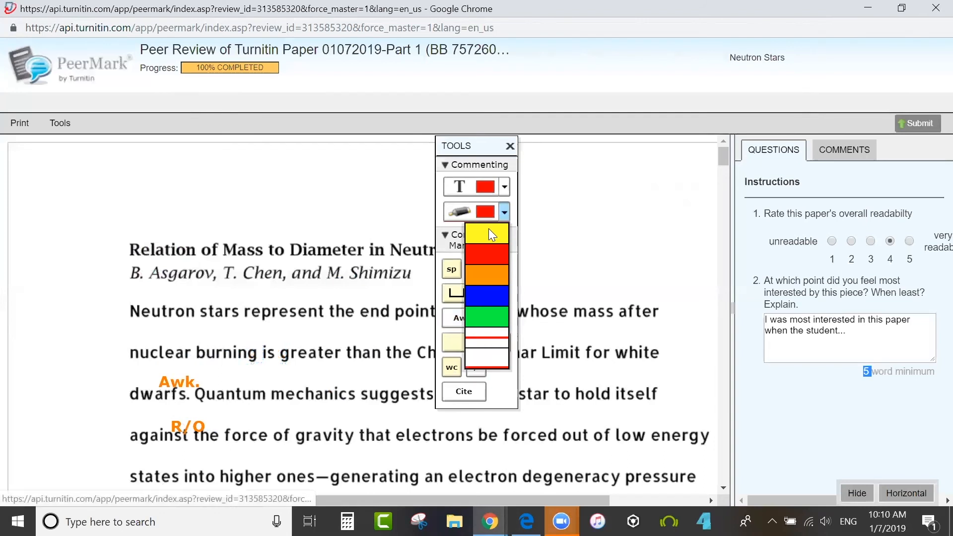
click(488, 230)
drag(123, 233, 288, 257)
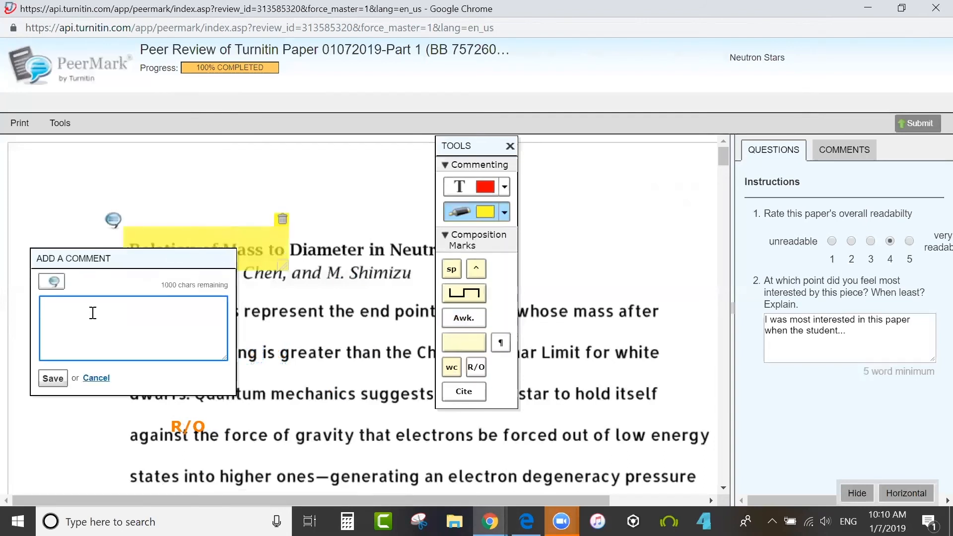
text(this is a comment)
click(53, 378)
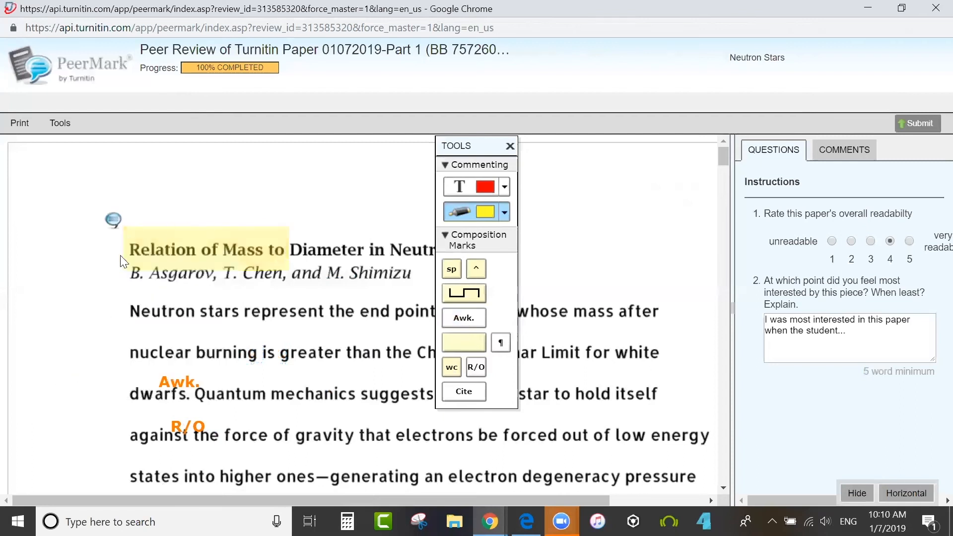
Step: Strike through the word "after" in the first line of the paragraph and save the comment "NO" on it
click(512, 213)
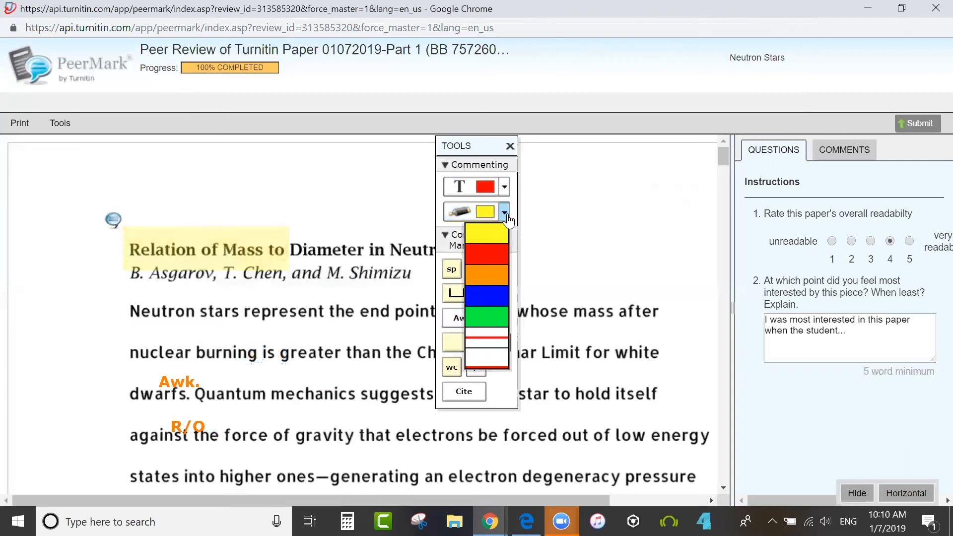
click(498, 342)
drag(617, 311, 660, 312)
text(NO)
click(546, 220)
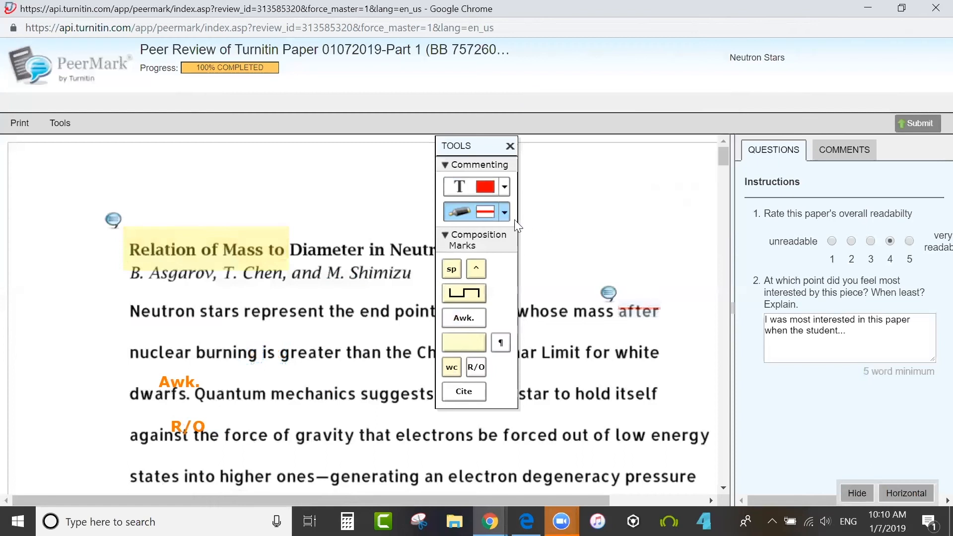
Step: Underline the word "white" in the paragraph's second line in red and save the comment "THIS" on it
click(505, 212)
click(495, 362)
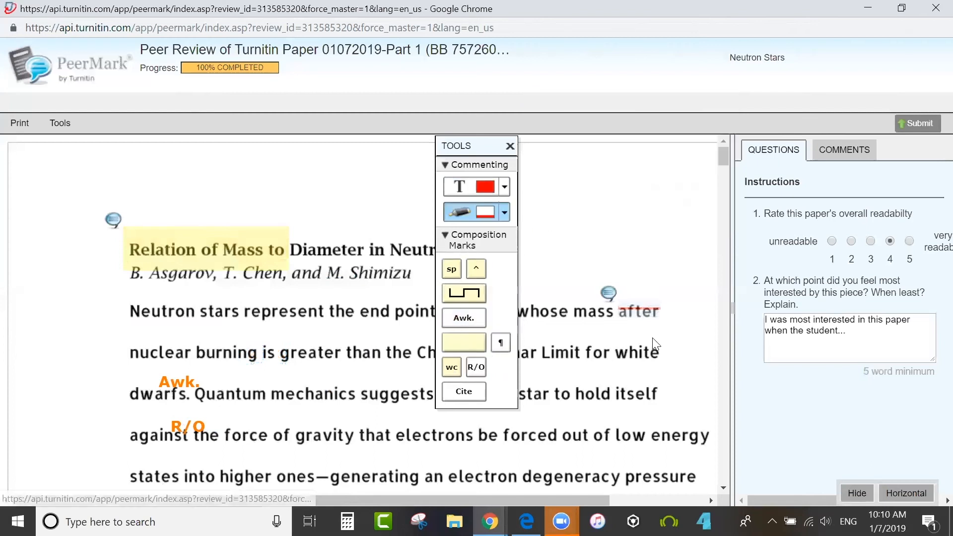
drag(617, 354, 659, 353)
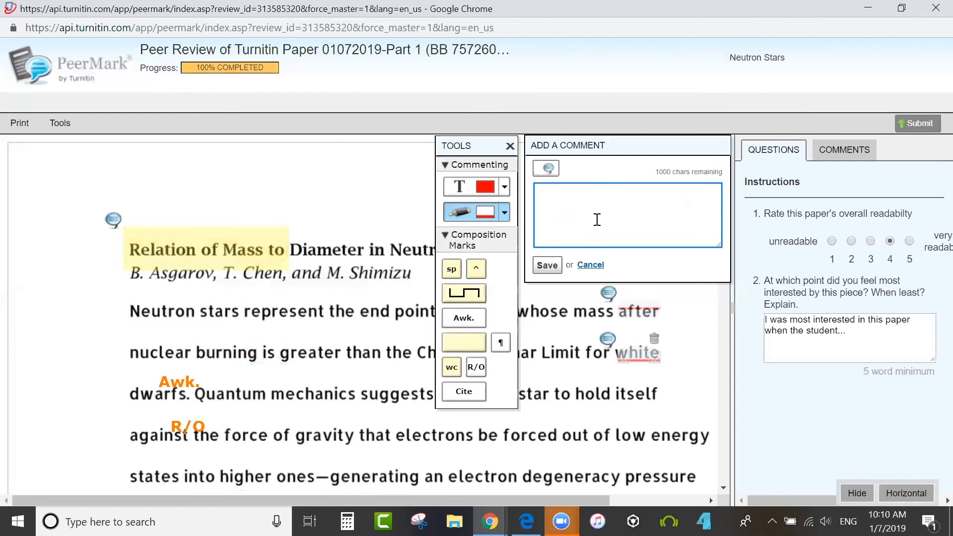
text(THIS)
click(548, 270)
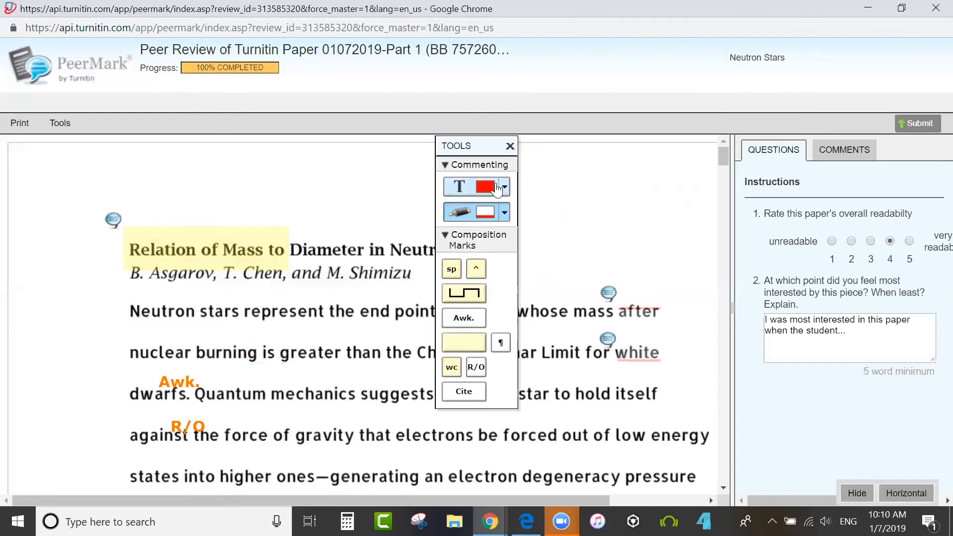
Step: Add the blue text comment "this is my comment about this paper in the peer review..." beside the title, and show the list of comments
click(499, 187)
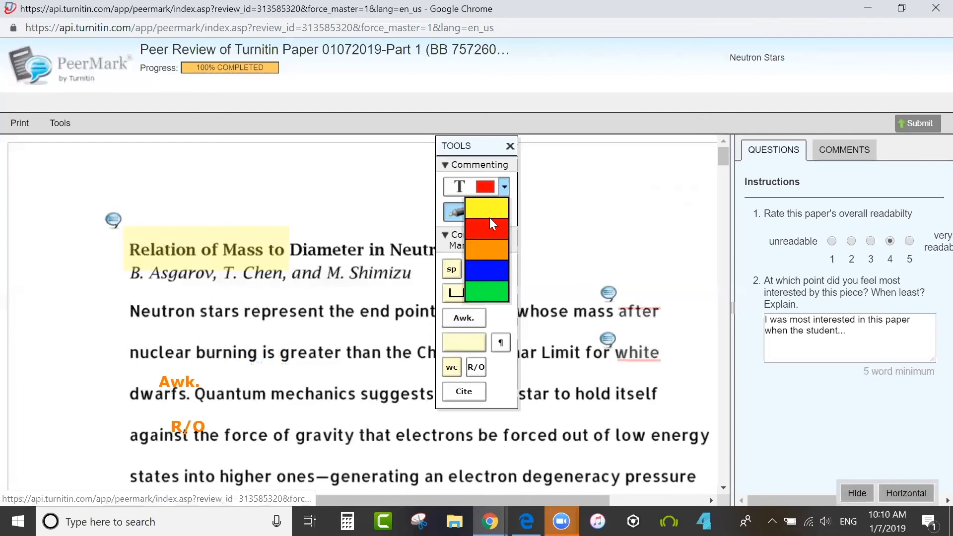
click(490, 268)
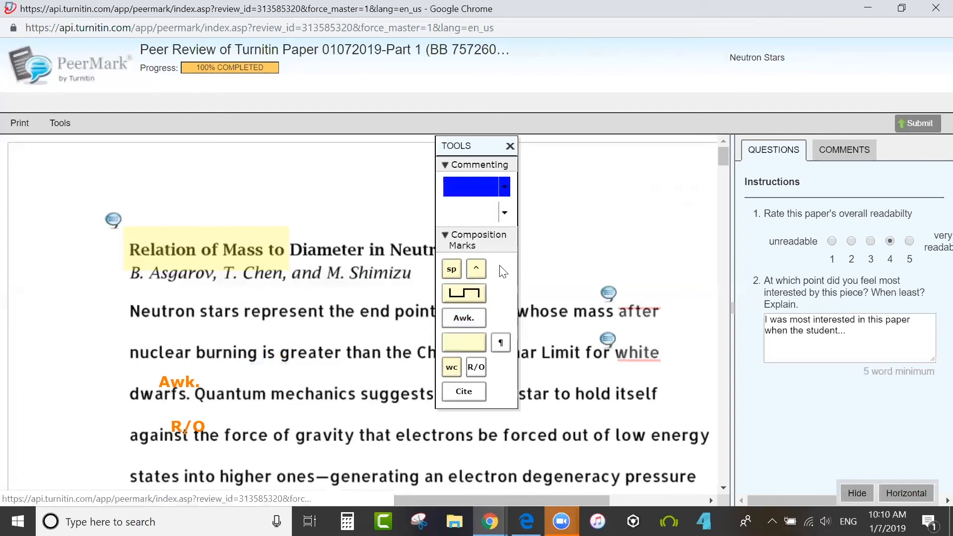
click(553, 249)
text(this is)
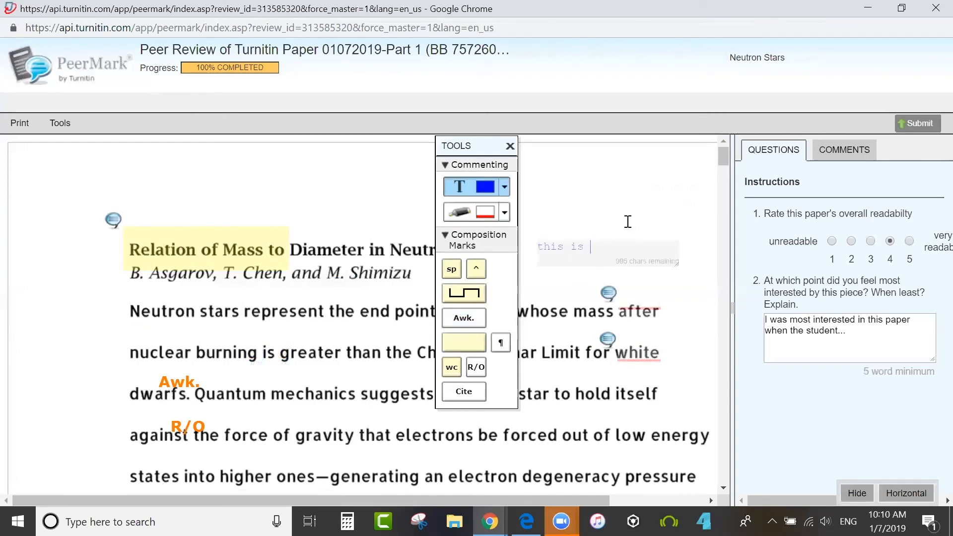
text( my comment about this paper in the peer review...)
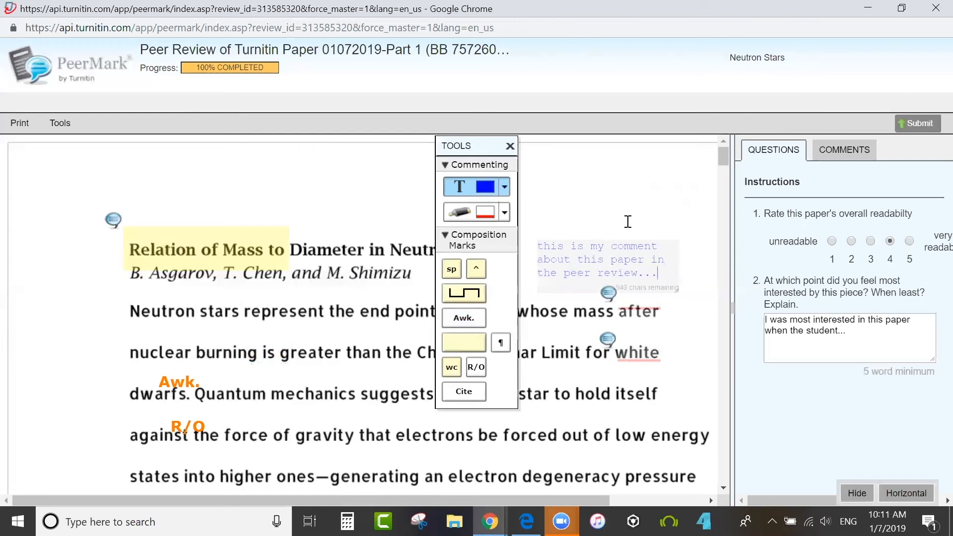
click(510, 145)
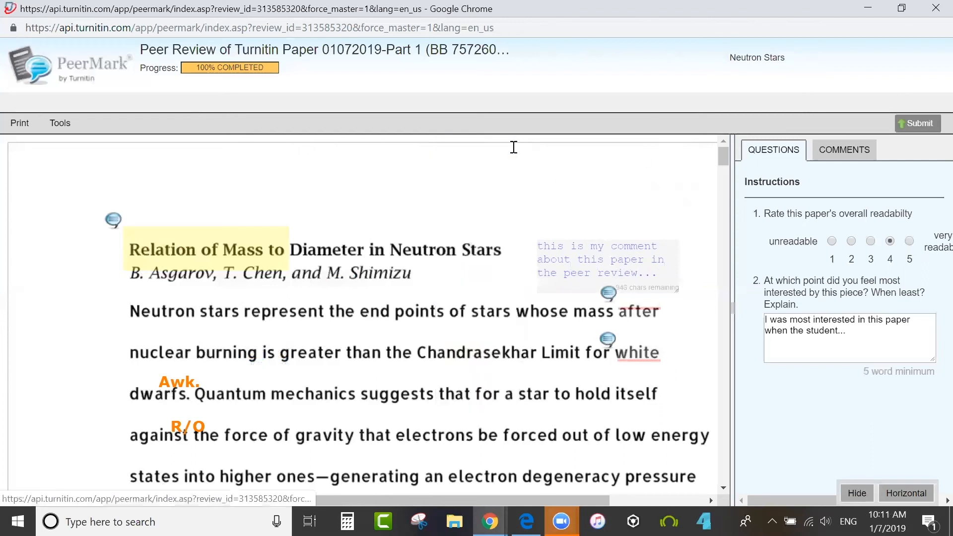
click(852, 153)
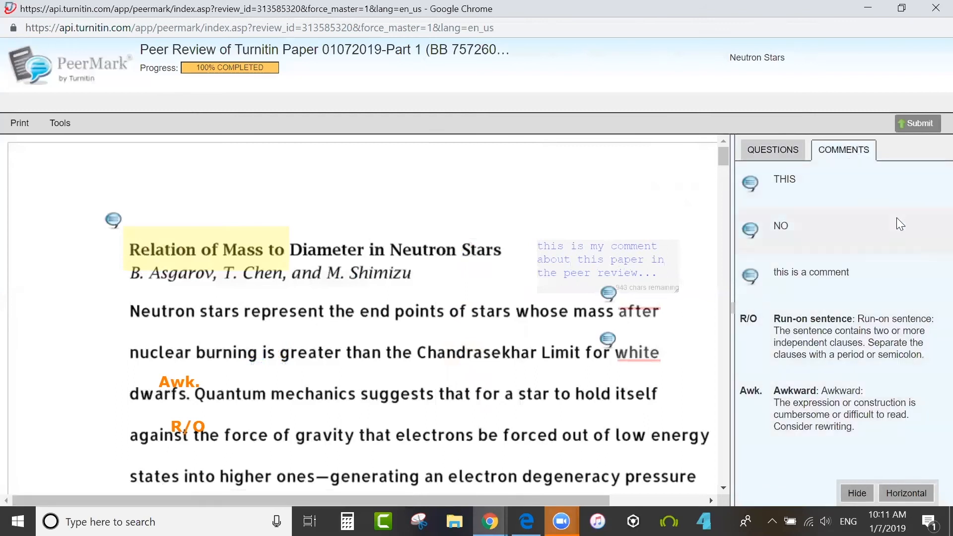
Step: Submit the completed peer review and return to the Turnitin submissions inbox
click(897, 217)
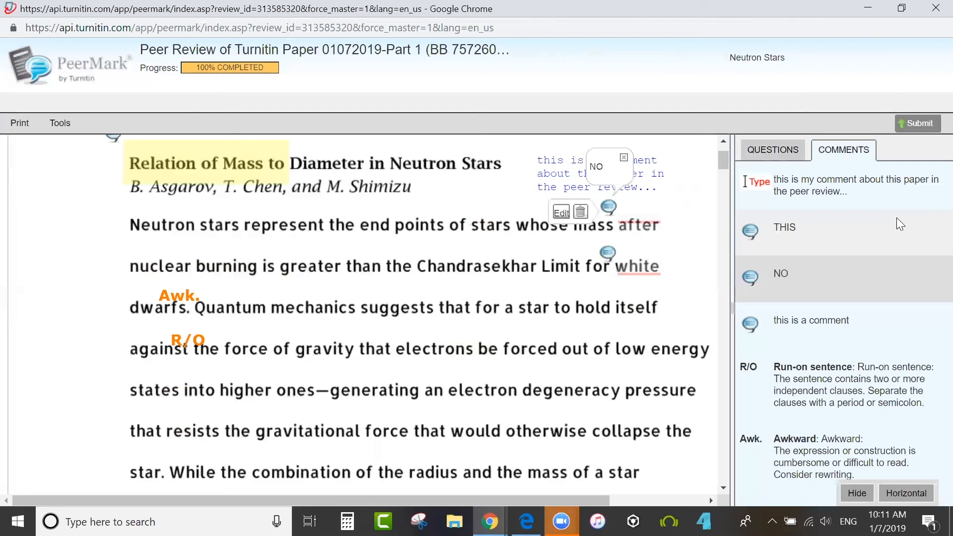
click(911, 126)
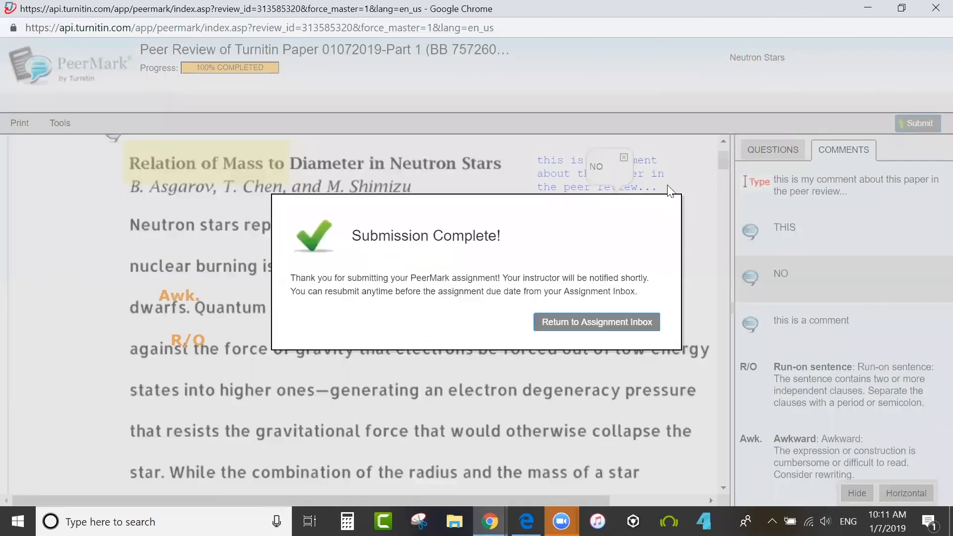
click(617, 324)
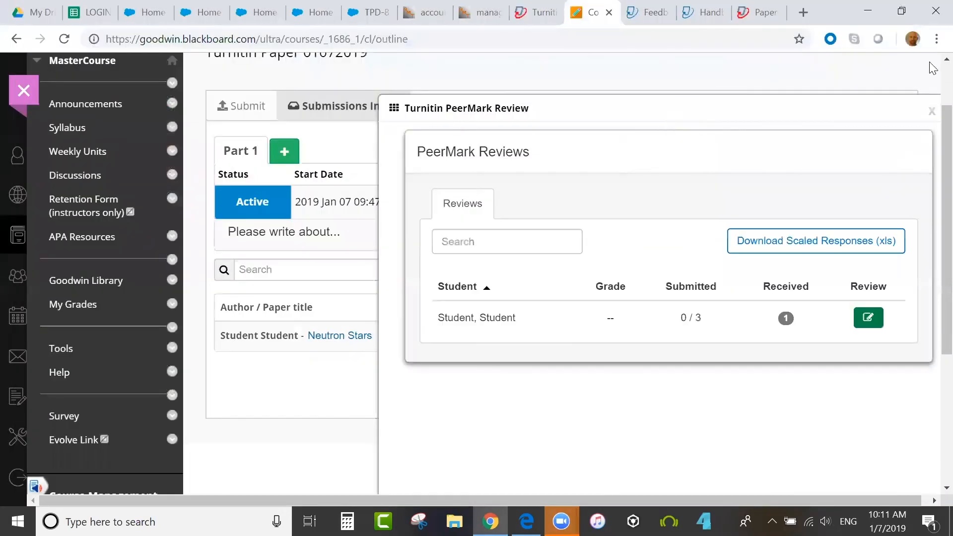
click(932, 111)
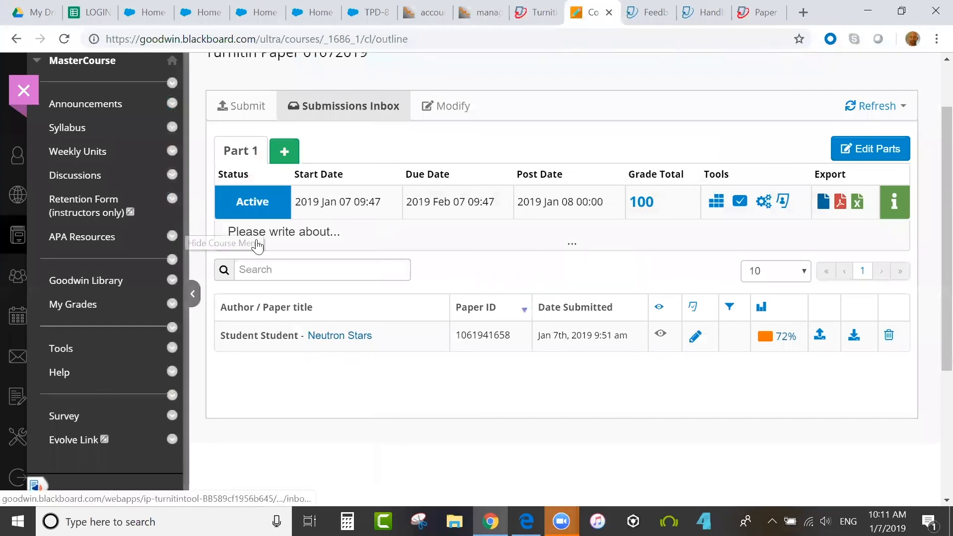
Step: Open the Full Grade Center and bring the Turnitin Paper 01072019 column into view
scroll(933, 228, down, 1)
scroll(933, 227, down, 4)
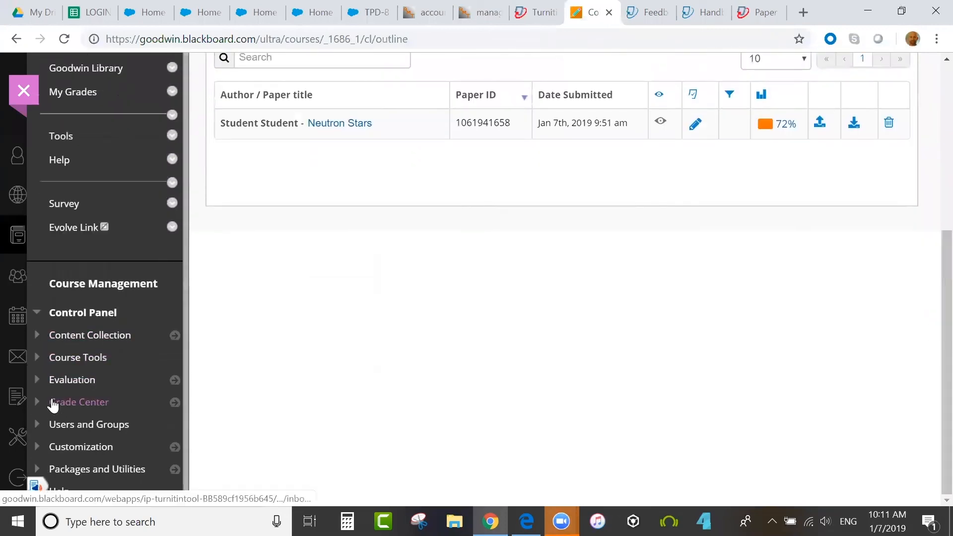
click(87, 403)
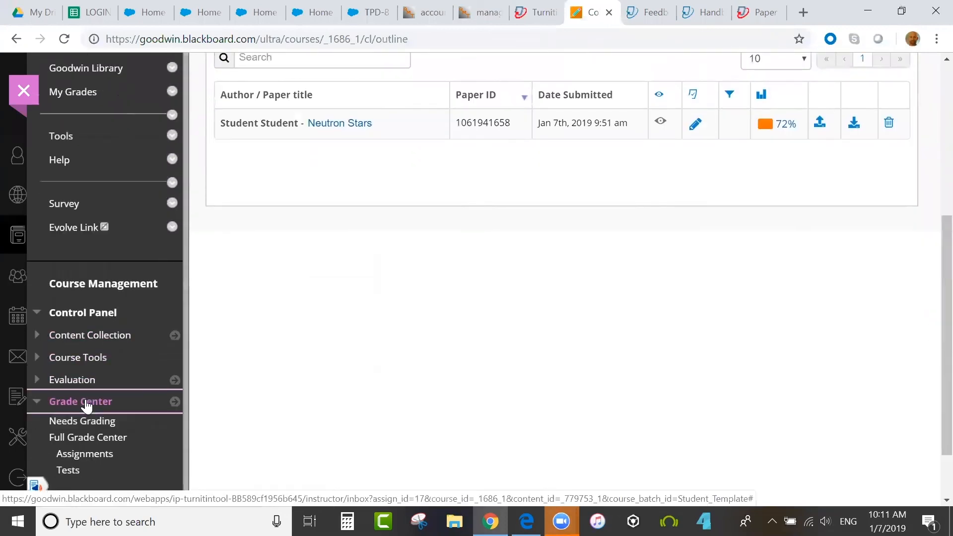
scroll(933, 258, down, 2)
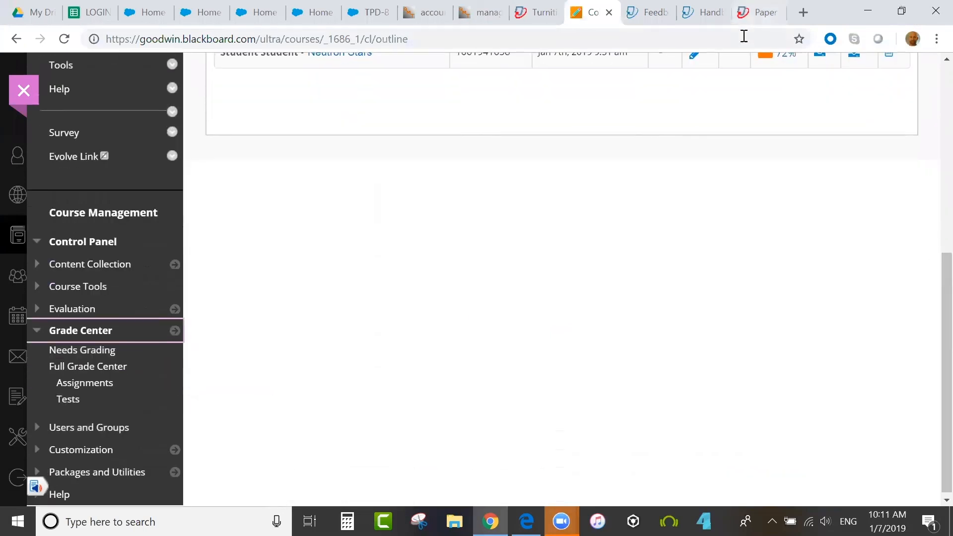
click(99, 373)
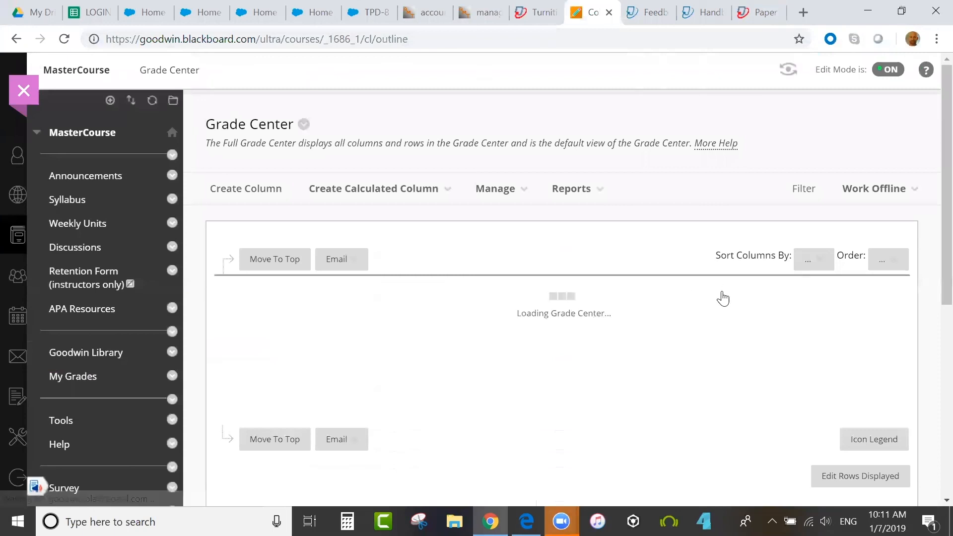
drag(499, 464, 881, 439)
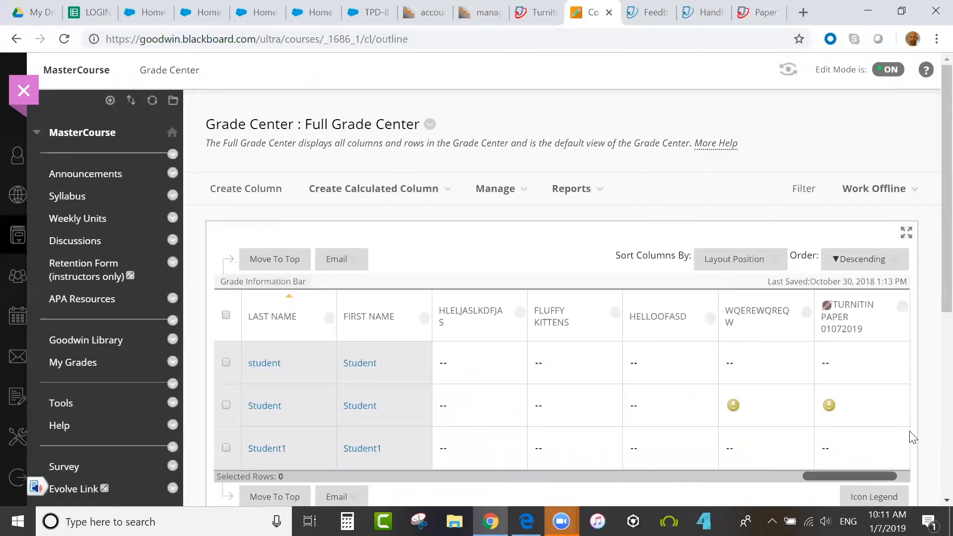
Step: Sort the grade rows by the Turnitin Paper 01072019 column and look through its column options
click(829, 313)
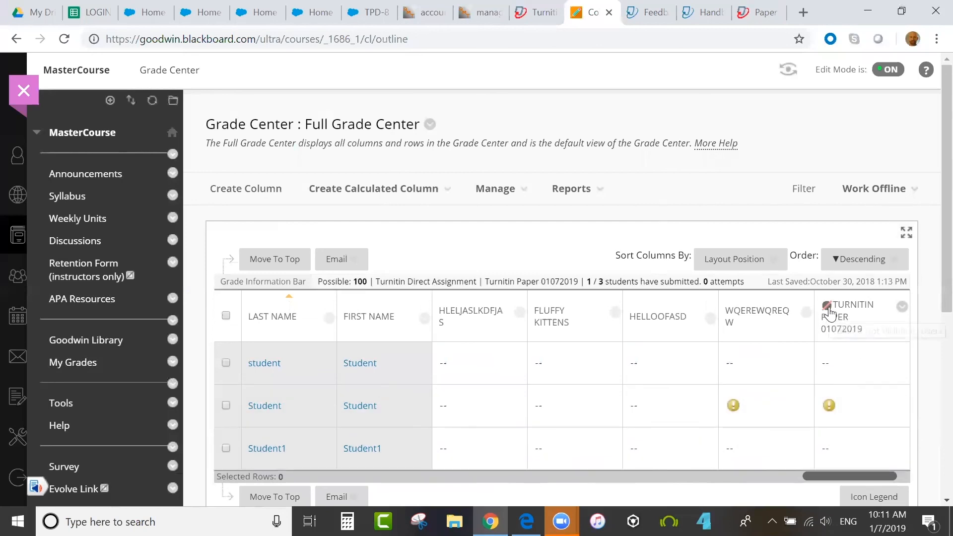
click(830, 312)
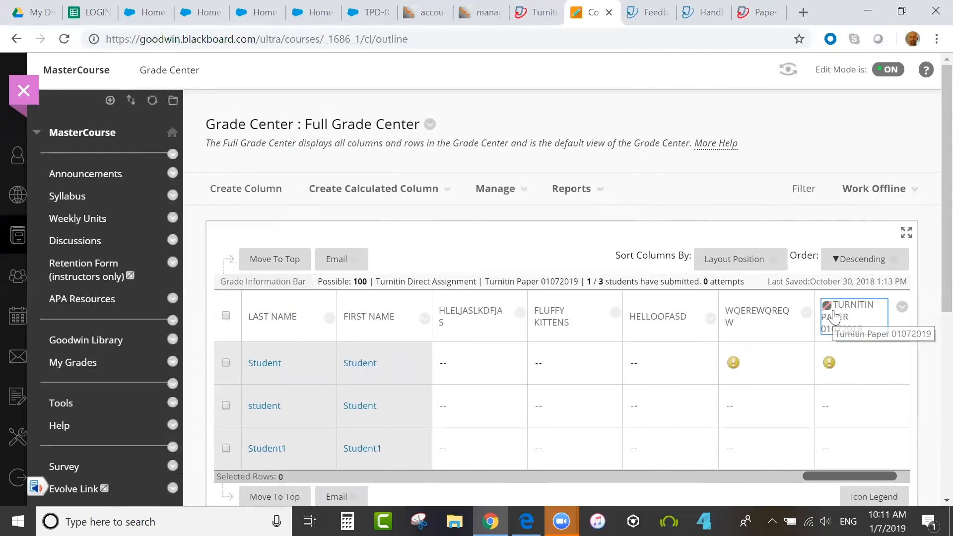
click(903, 308)
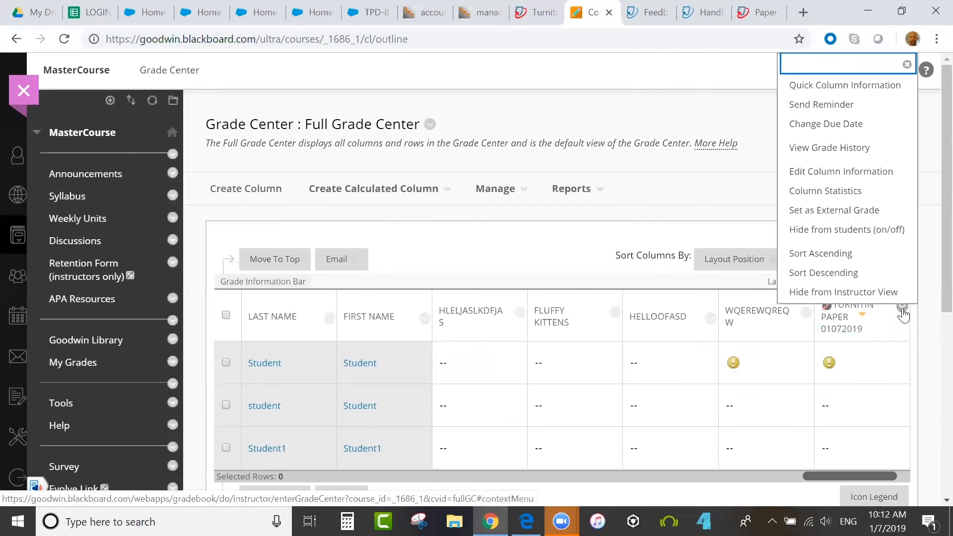
click(806, 323)
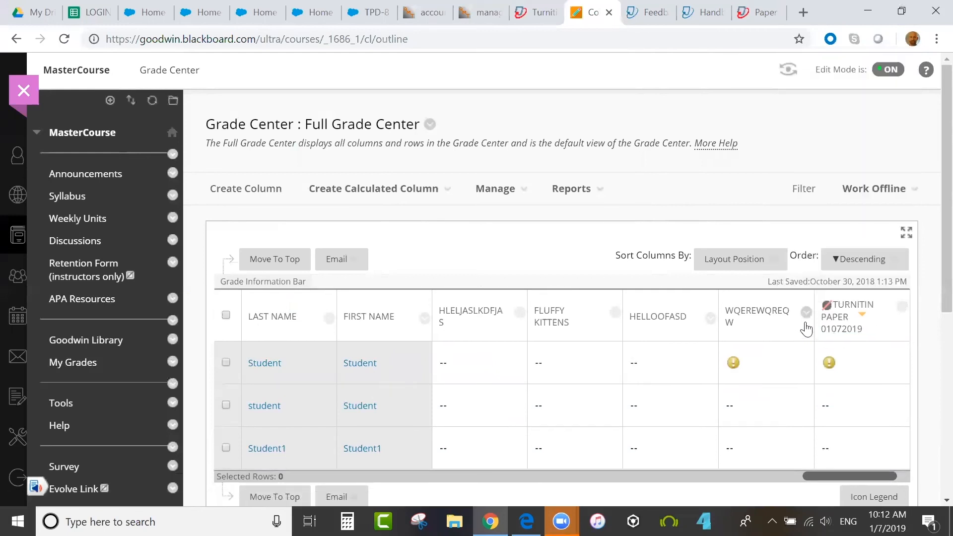
click(806, 313)
click(865, 320)
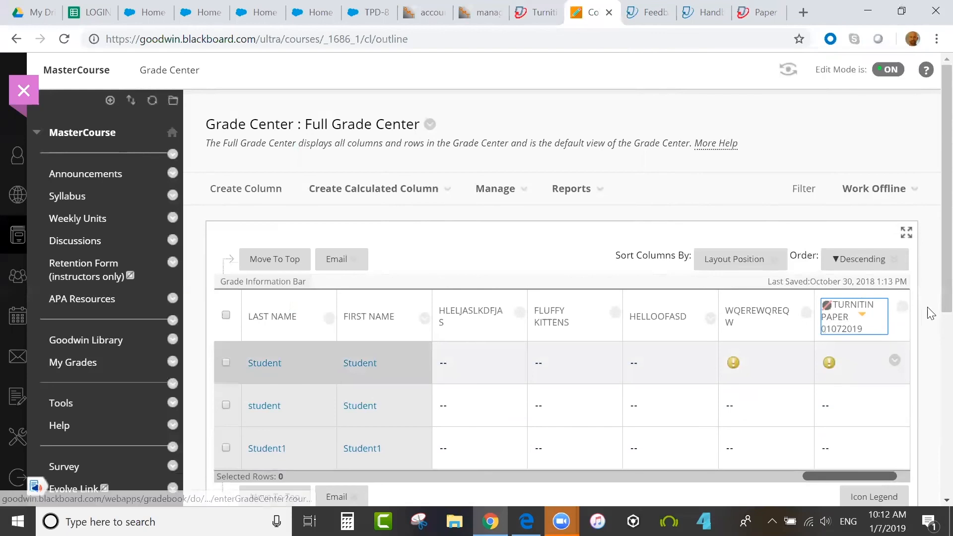
Step: Open the column information of Turnitin Paper 01072019 for editing and go to its display settings
click(901, 306)
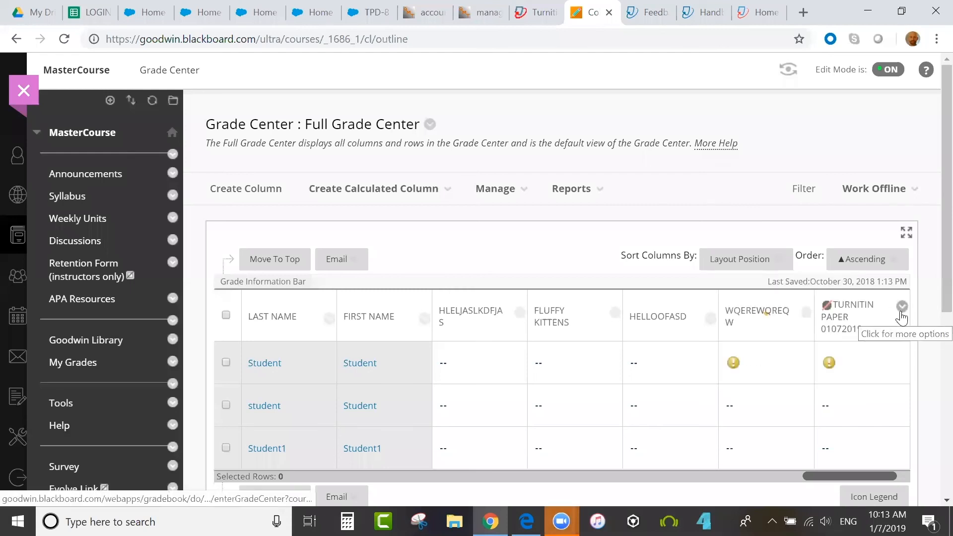
click(902, 310)
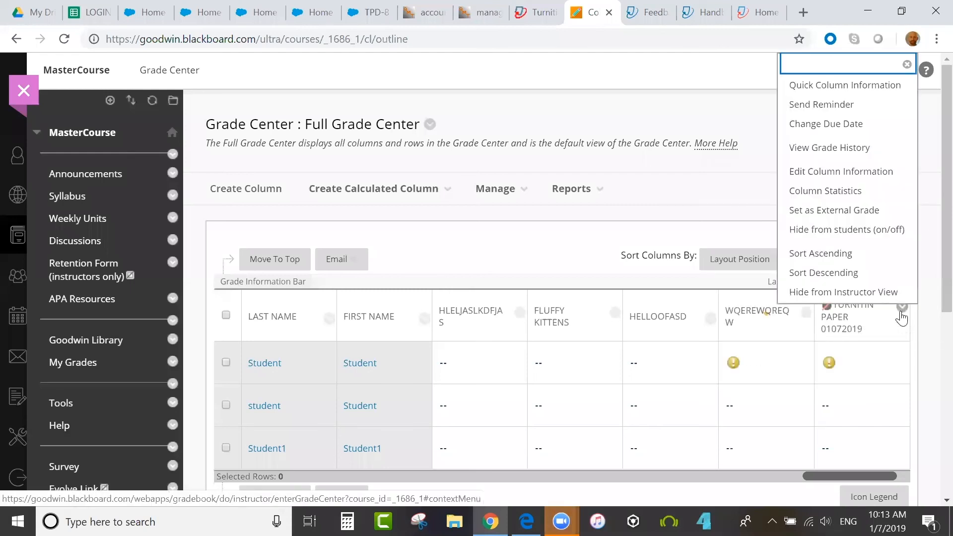
click(872, 181)
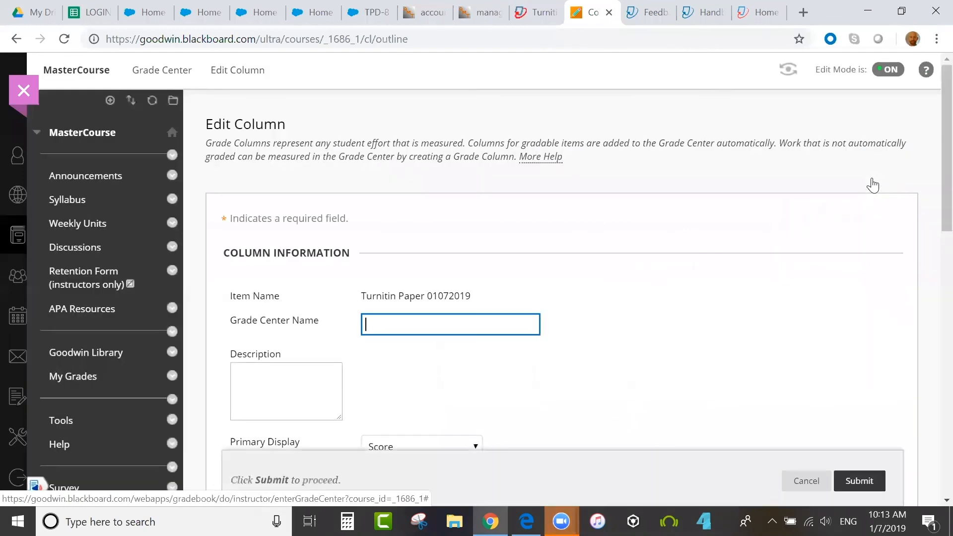
scroll(929, 205, down, 3)
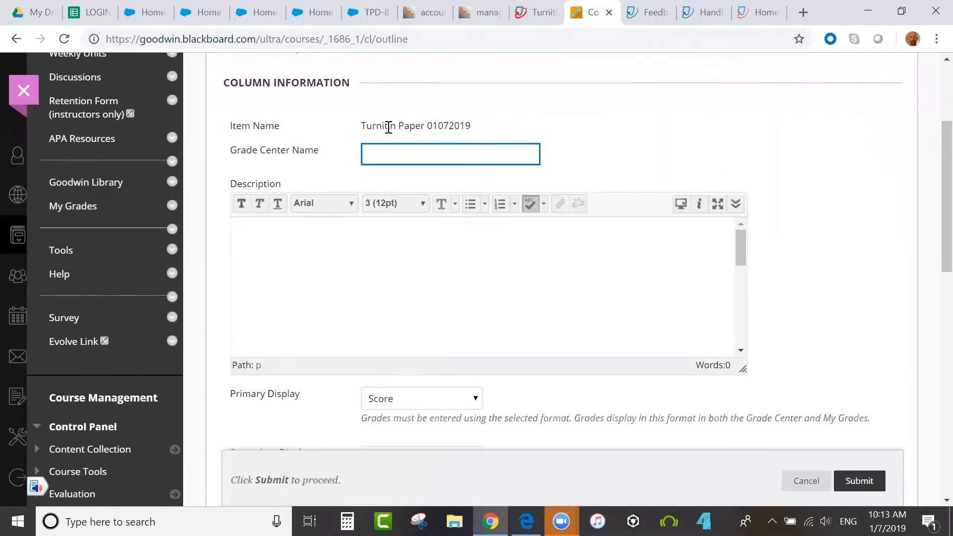
click(475, 233)
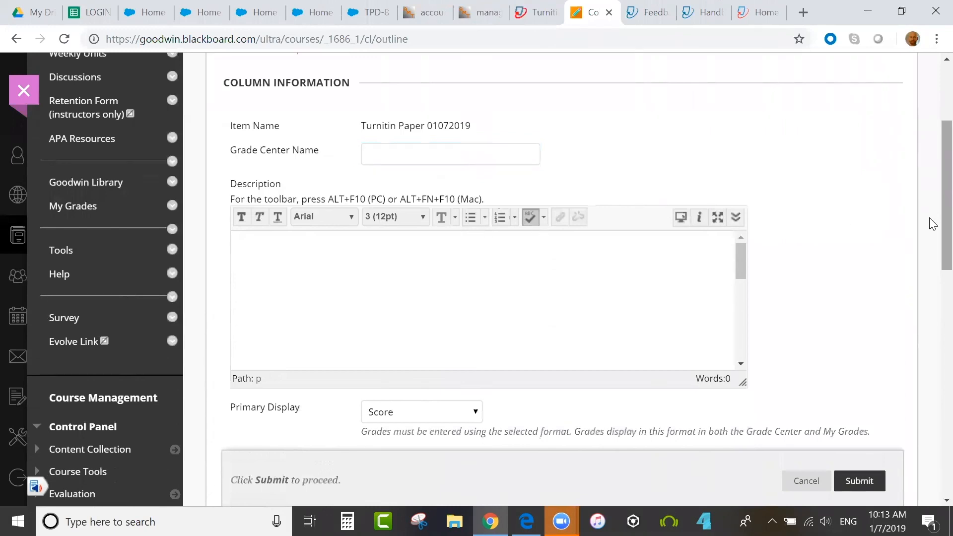
scroll(932, 228, down, 4)
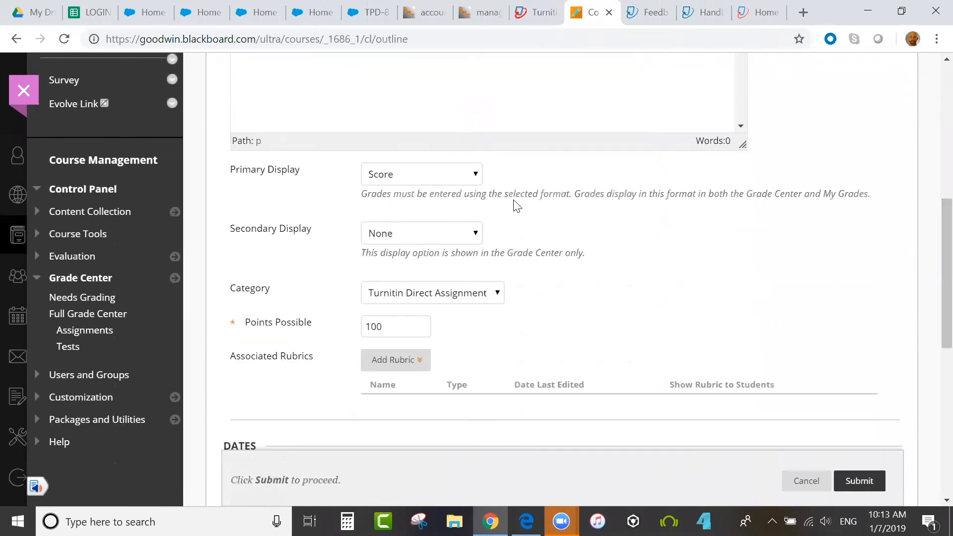
Step: Review the formats available for the column's primary and secondary display
click(456, 178)
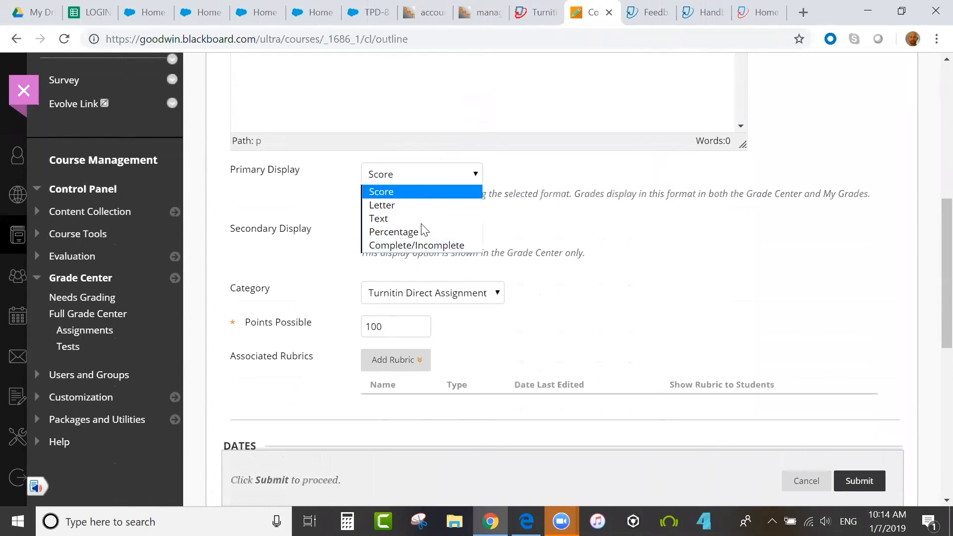
click(566, 228)
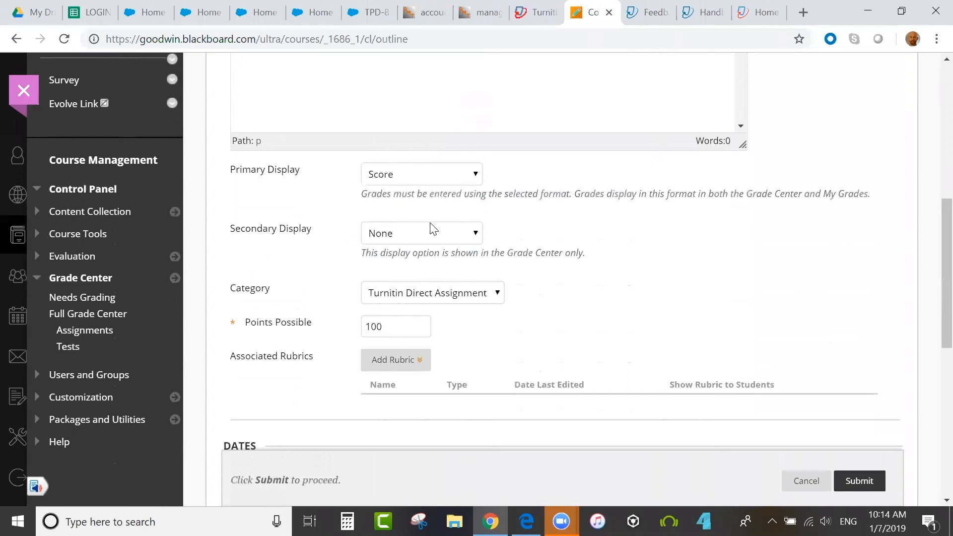
click(431, 233)
click(565, 224)
Step: Try the Assignment category for the column and restore it to Turnitin Direct Assignment
click(470, 300)
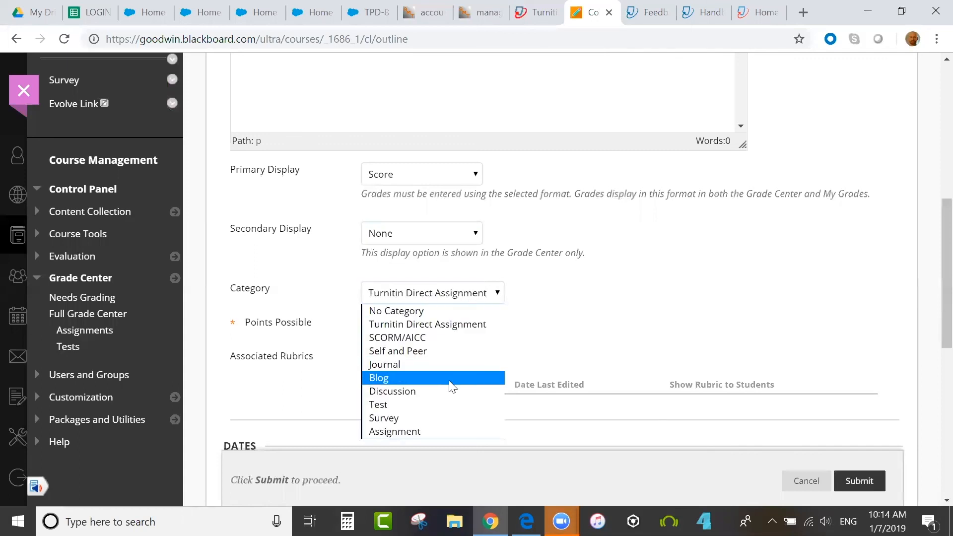
click(441, 433)
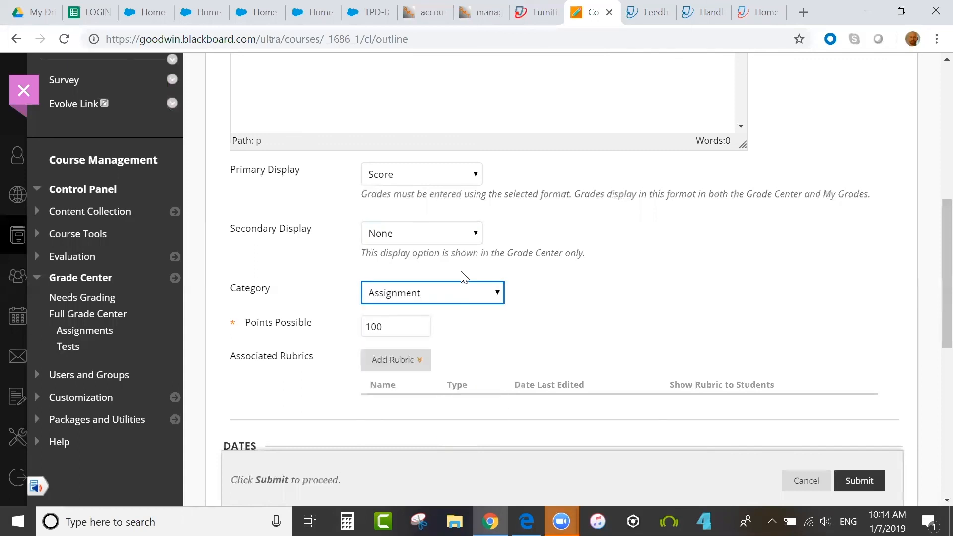
click(470, 174)
click(566, 248)
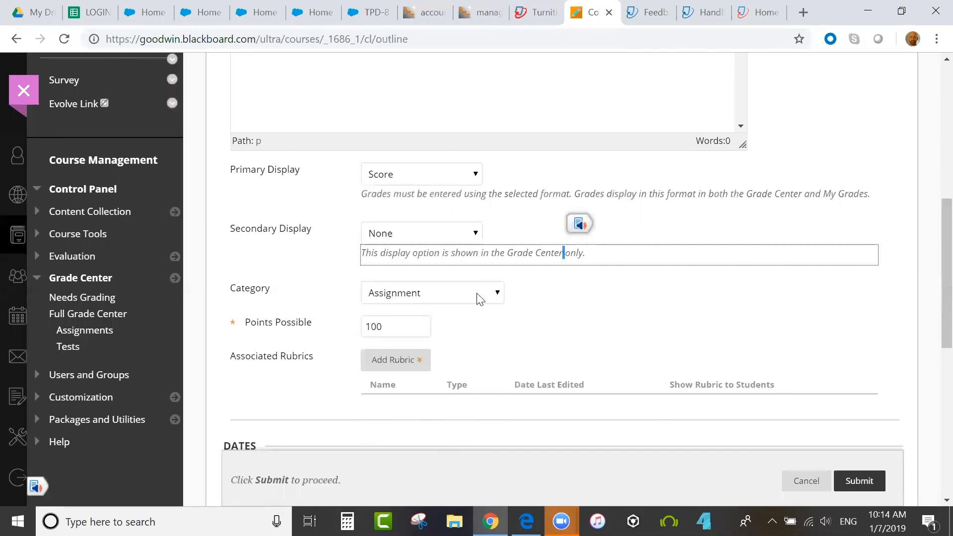
click(479, 296)
click(467, 326)
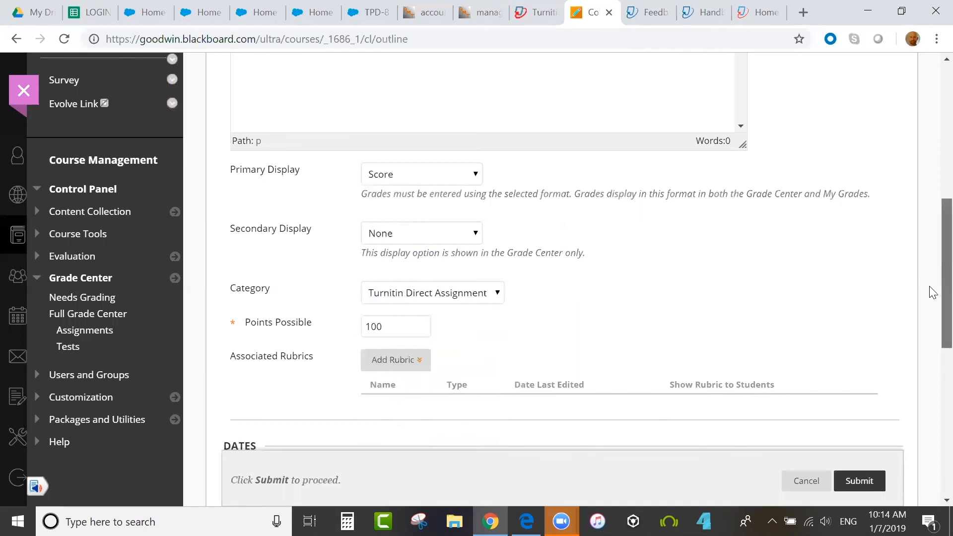
Step: Examine the column's due date and its options for calculations, student visibility and statistics
scroll(931, 298, down, 7)
scroll(932, 392, down, 1)
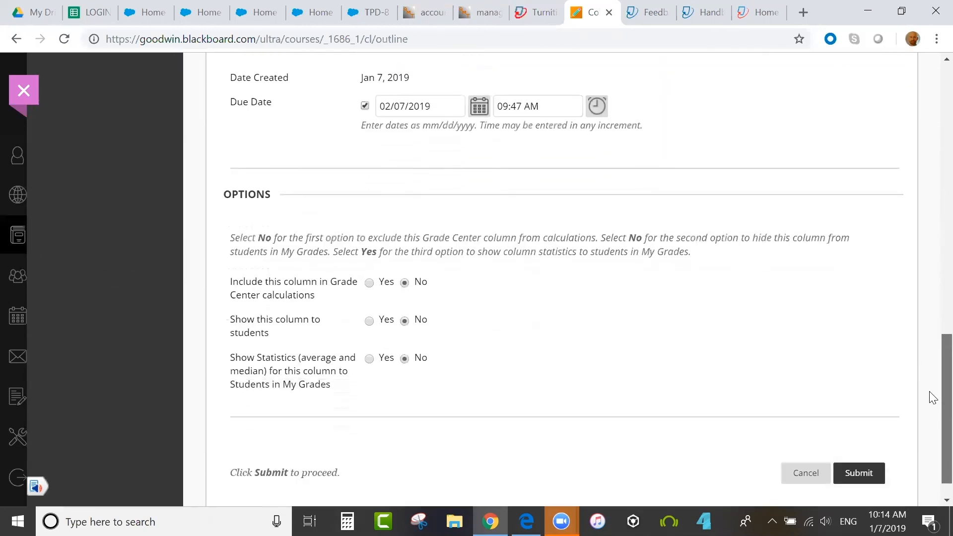
scroll(931, 319, up, 7)
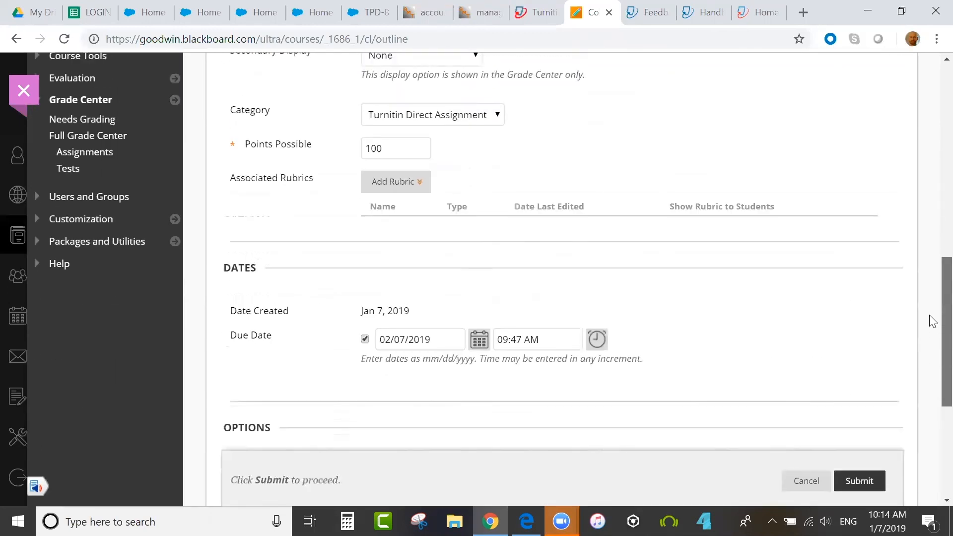
scroll(933, 265, up, 10)
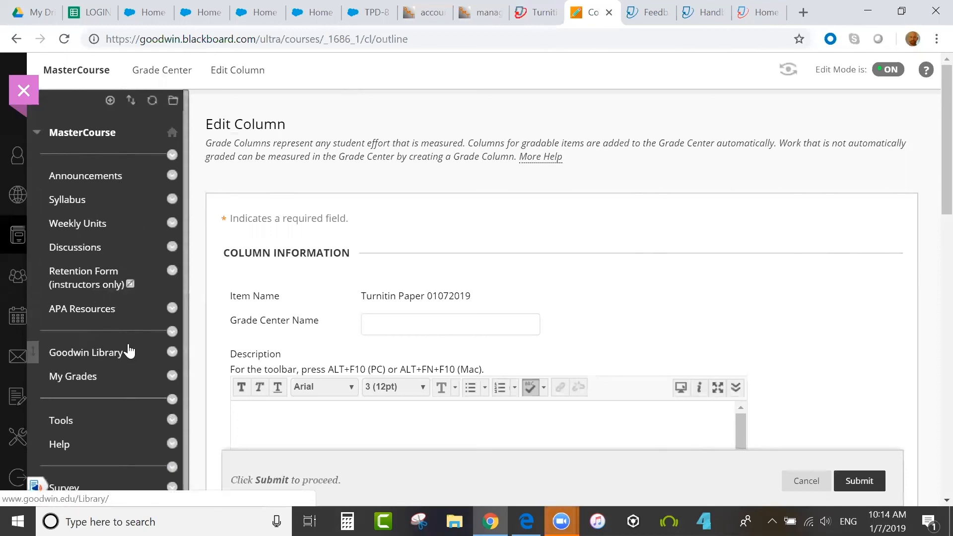
Step: Leave the column settings without submitting and open the course's Weekly Units content area
scroll(932, 165, down, 1)
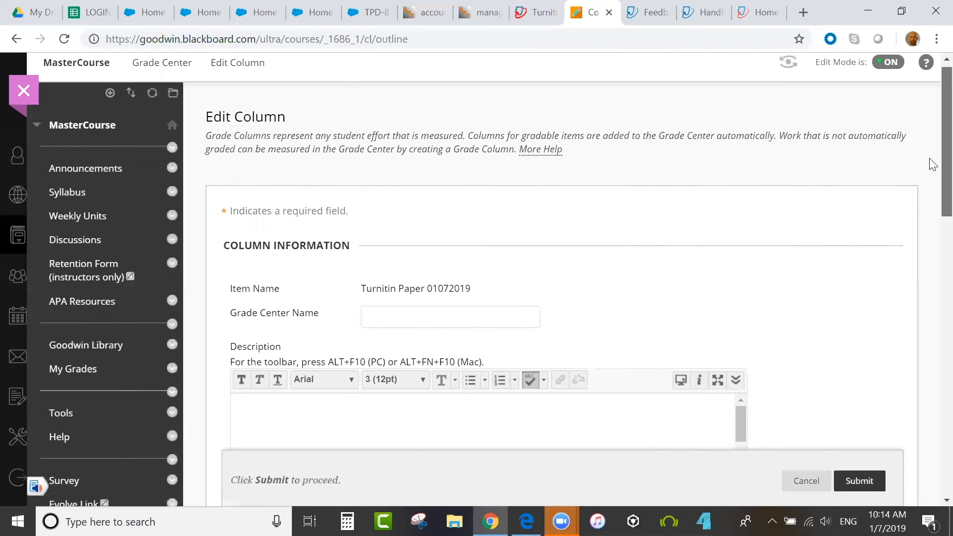
scroll(933, 165, down, 6)
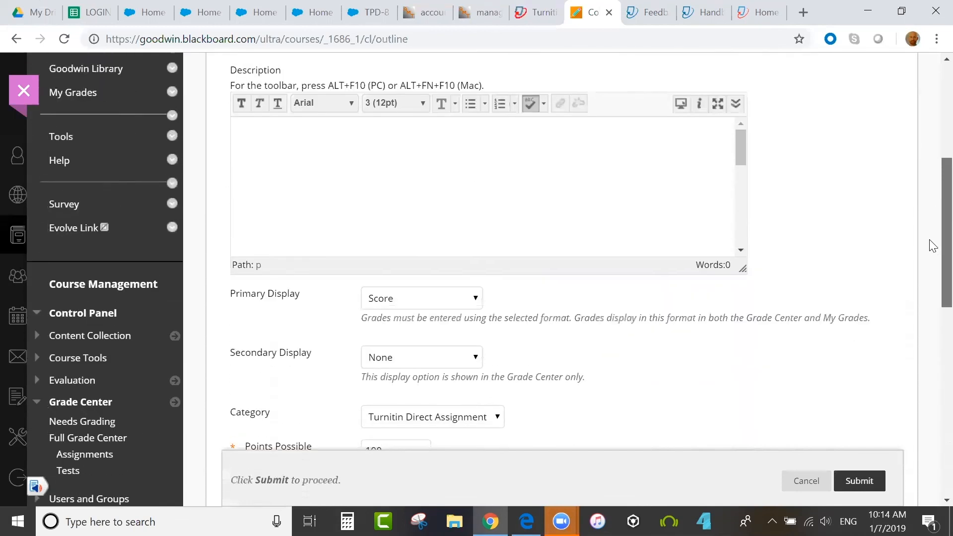
scroll(932, 246, up, 7)
click(105, 232)
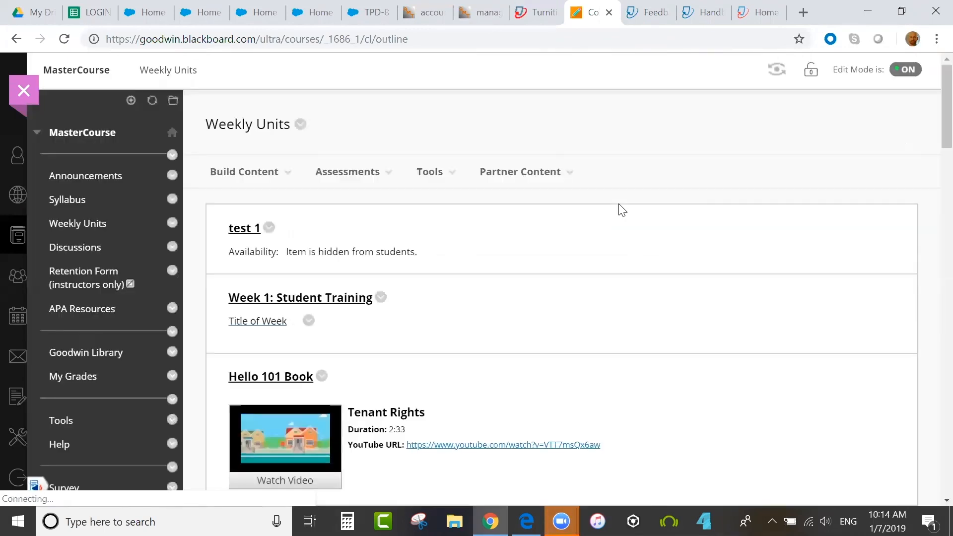